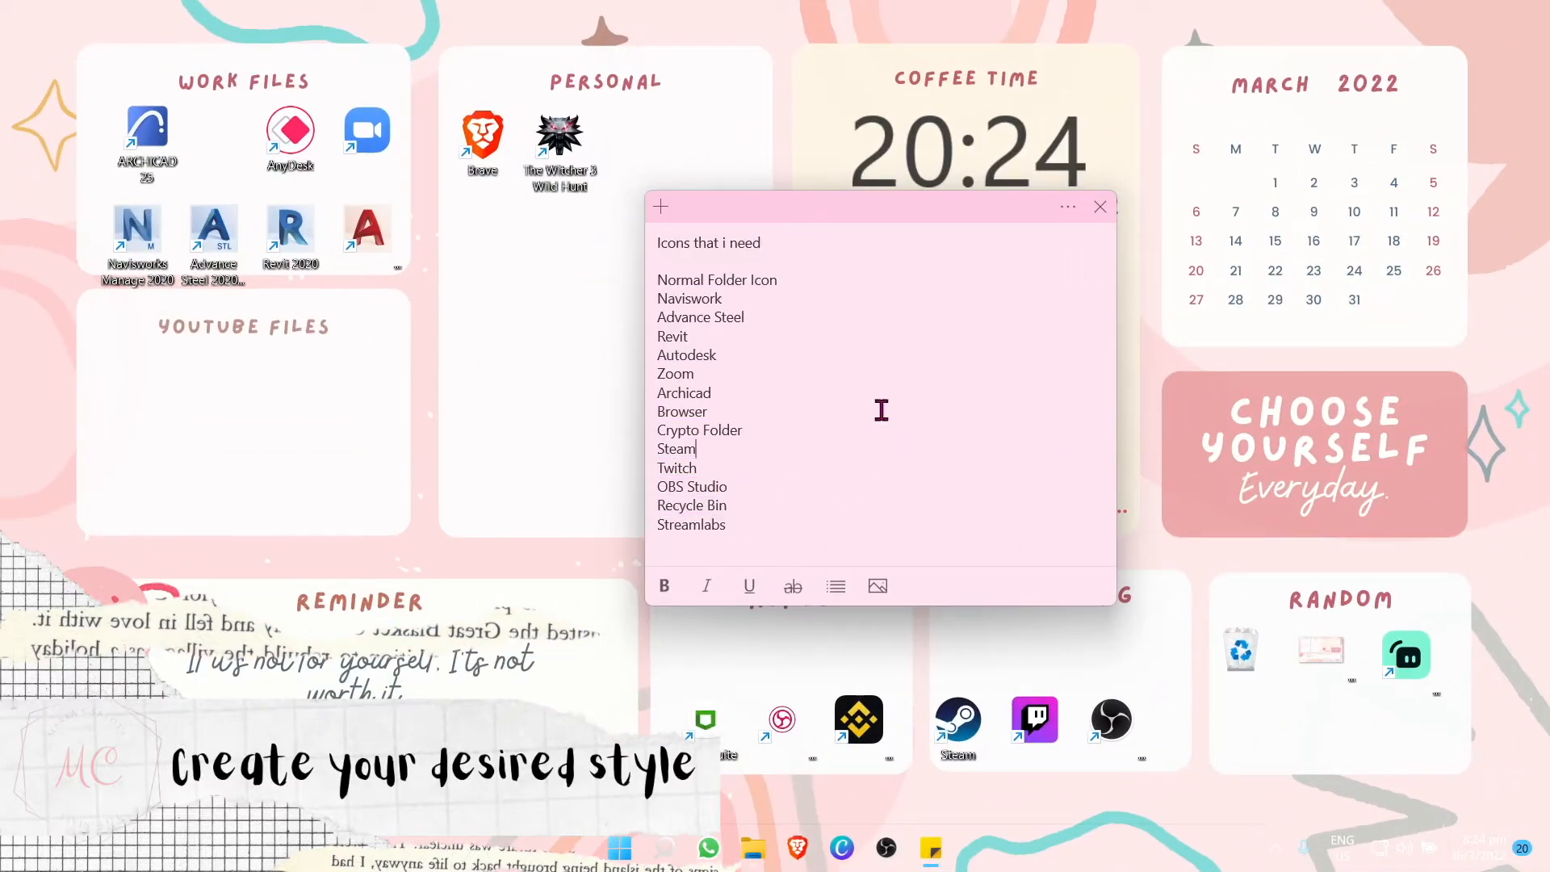
# Switch to Canva and create a new custom-size design of 100 × 100 px.
pyautogui.click(844, 852)
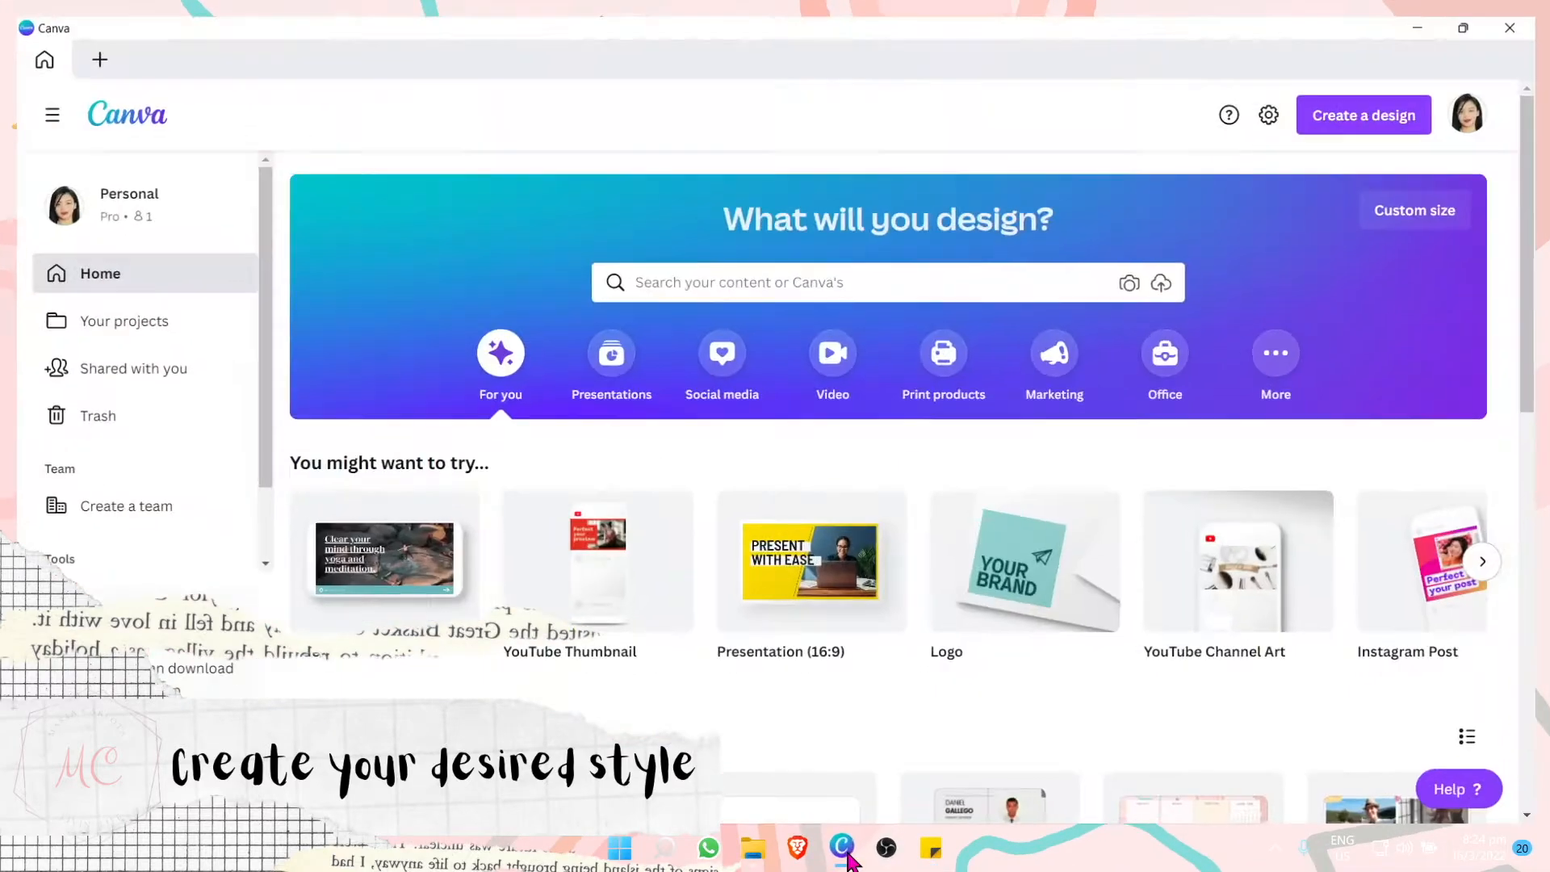
pyautogui.click(1394, 96)
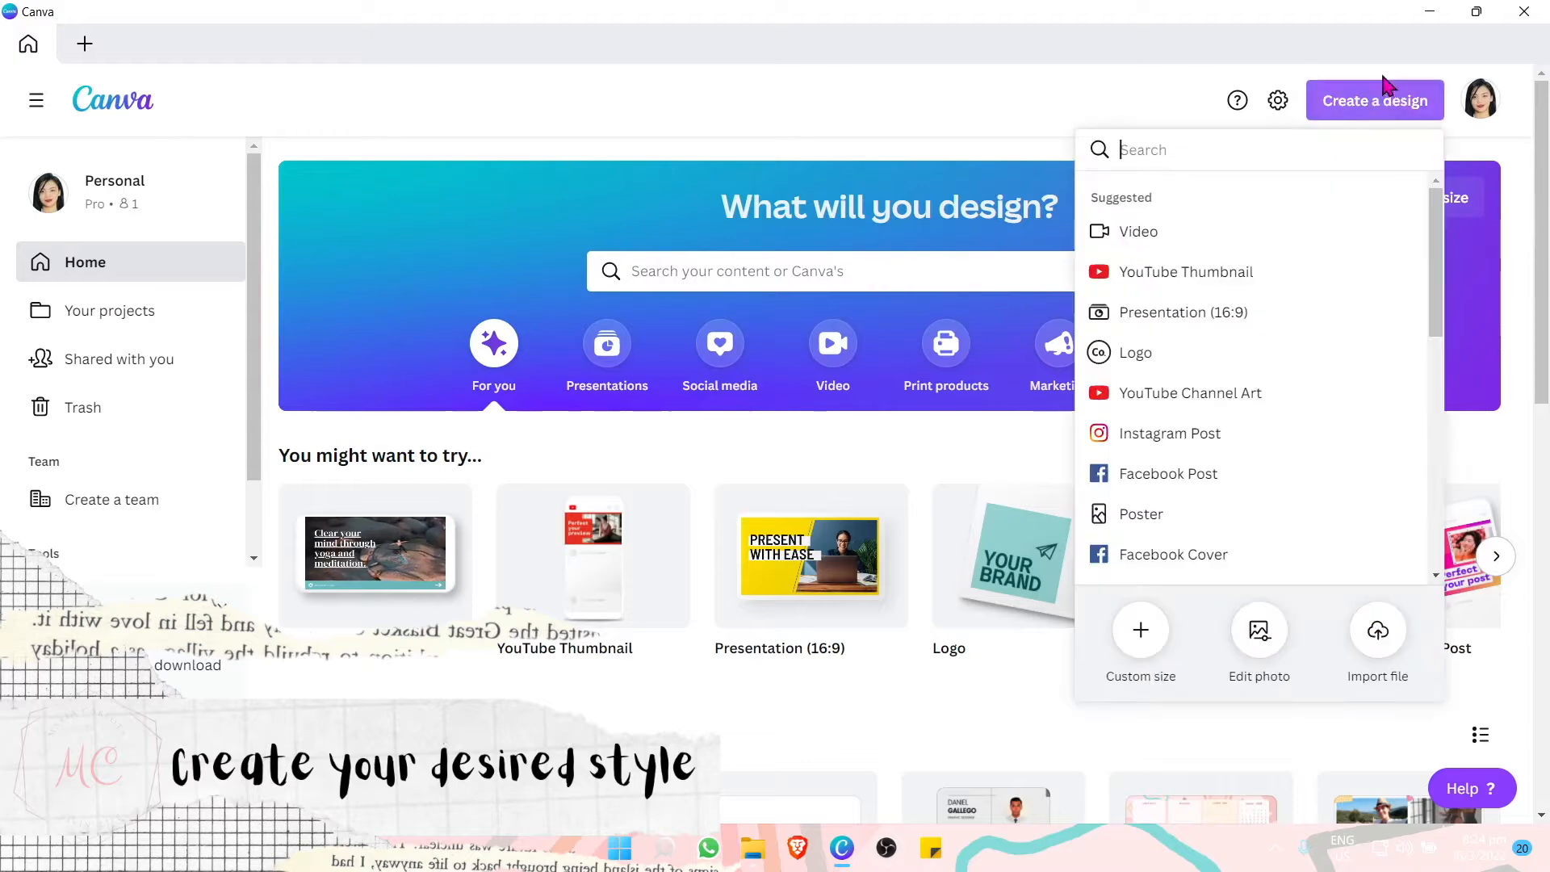
pyautogui.click(1428, 13)
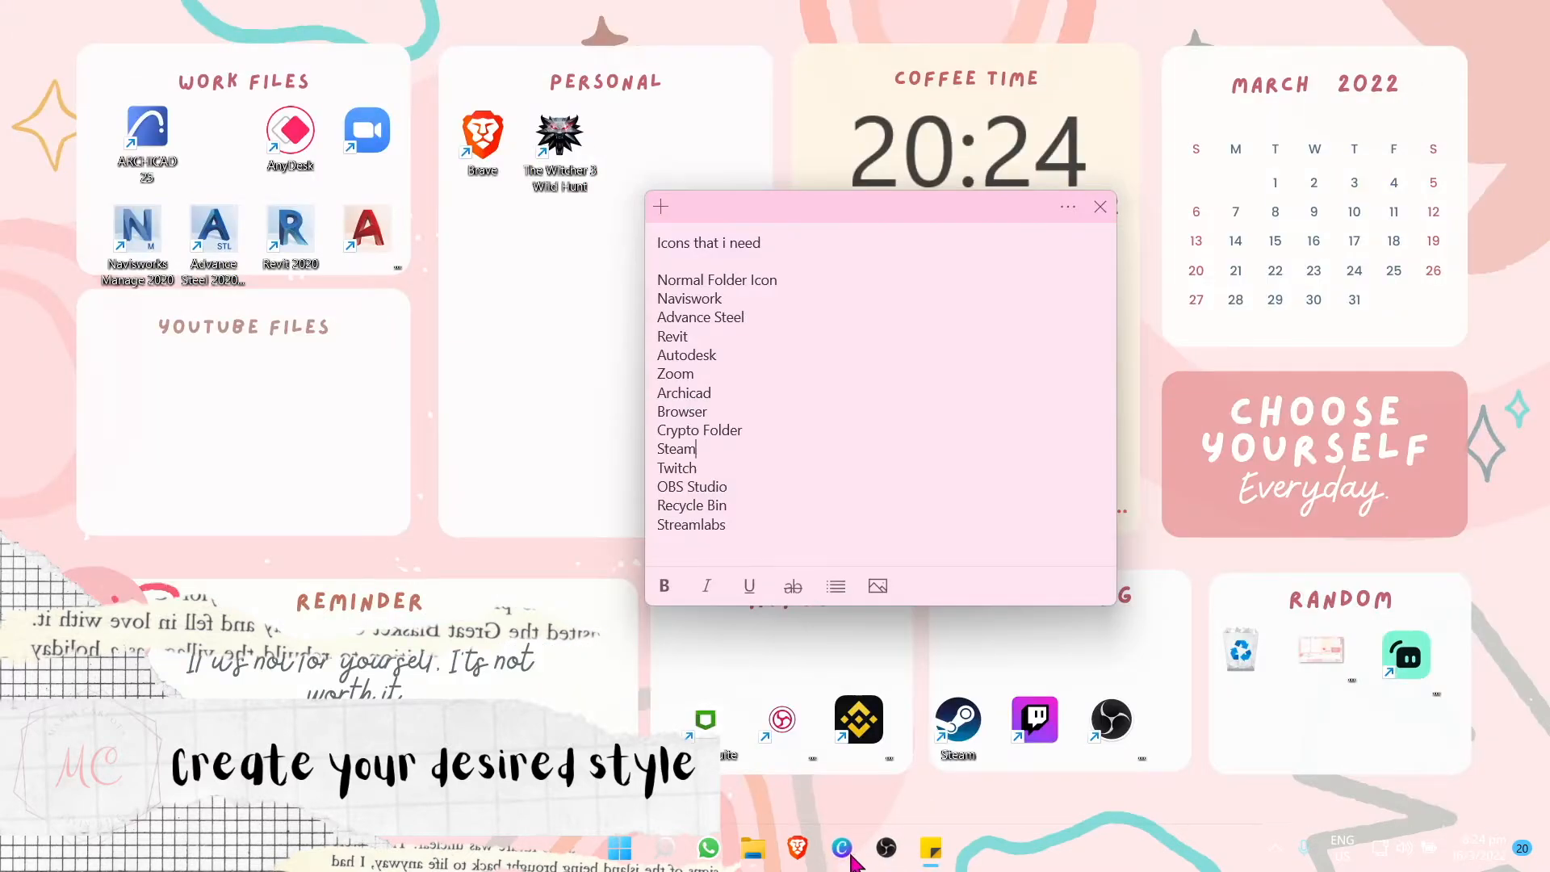
pyautogui.click(842, 849)
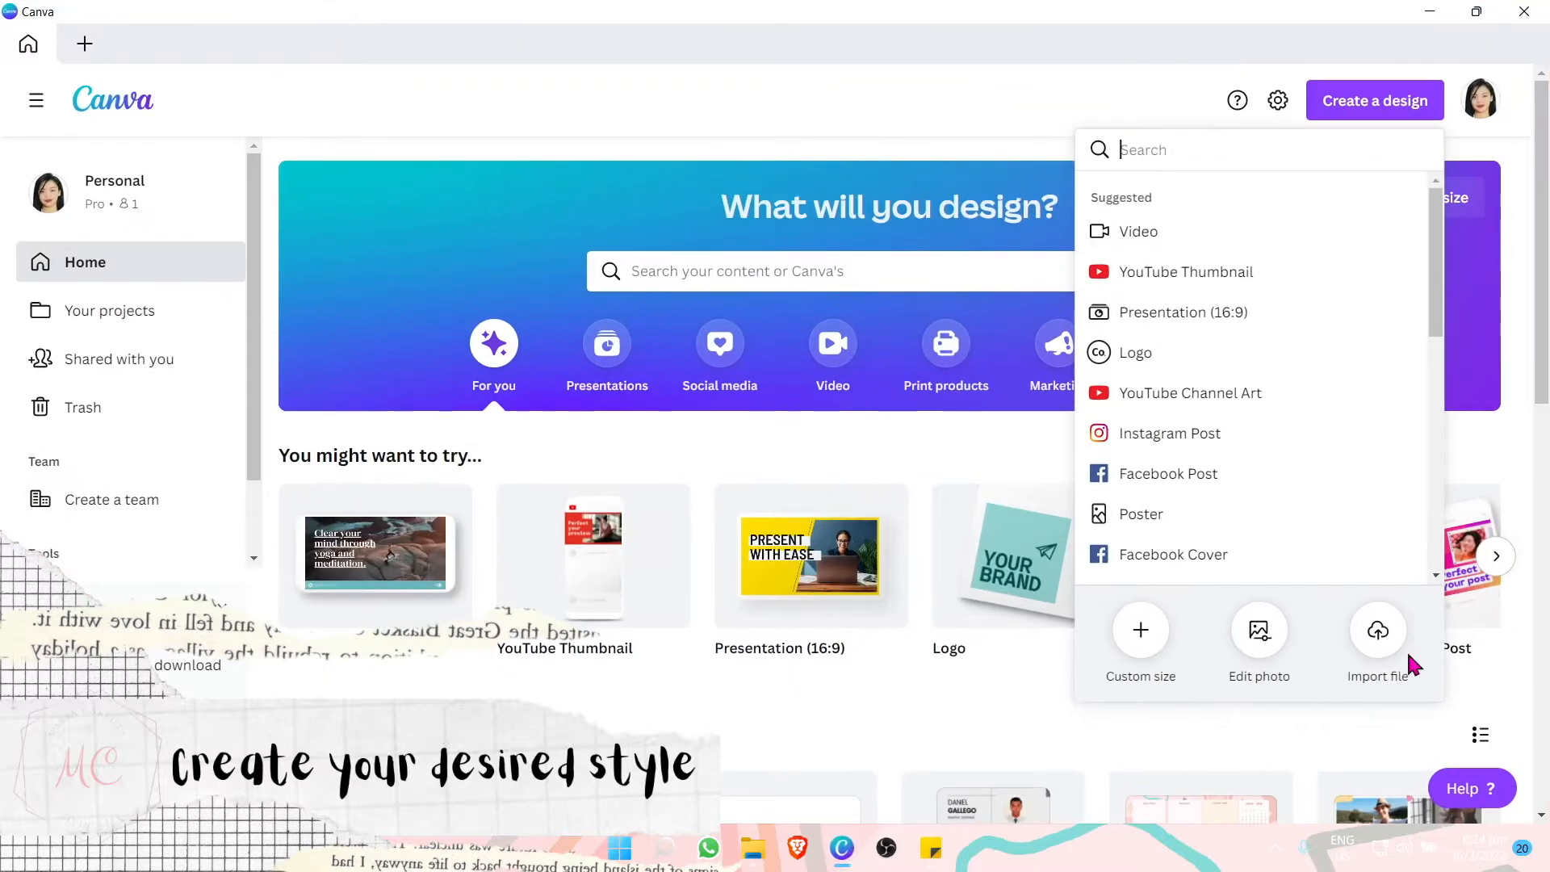
pyautogui.click(1409, 101)
pyautogui.click(1409, 100)
pyautogui.scroll(-10, 1290, 307)
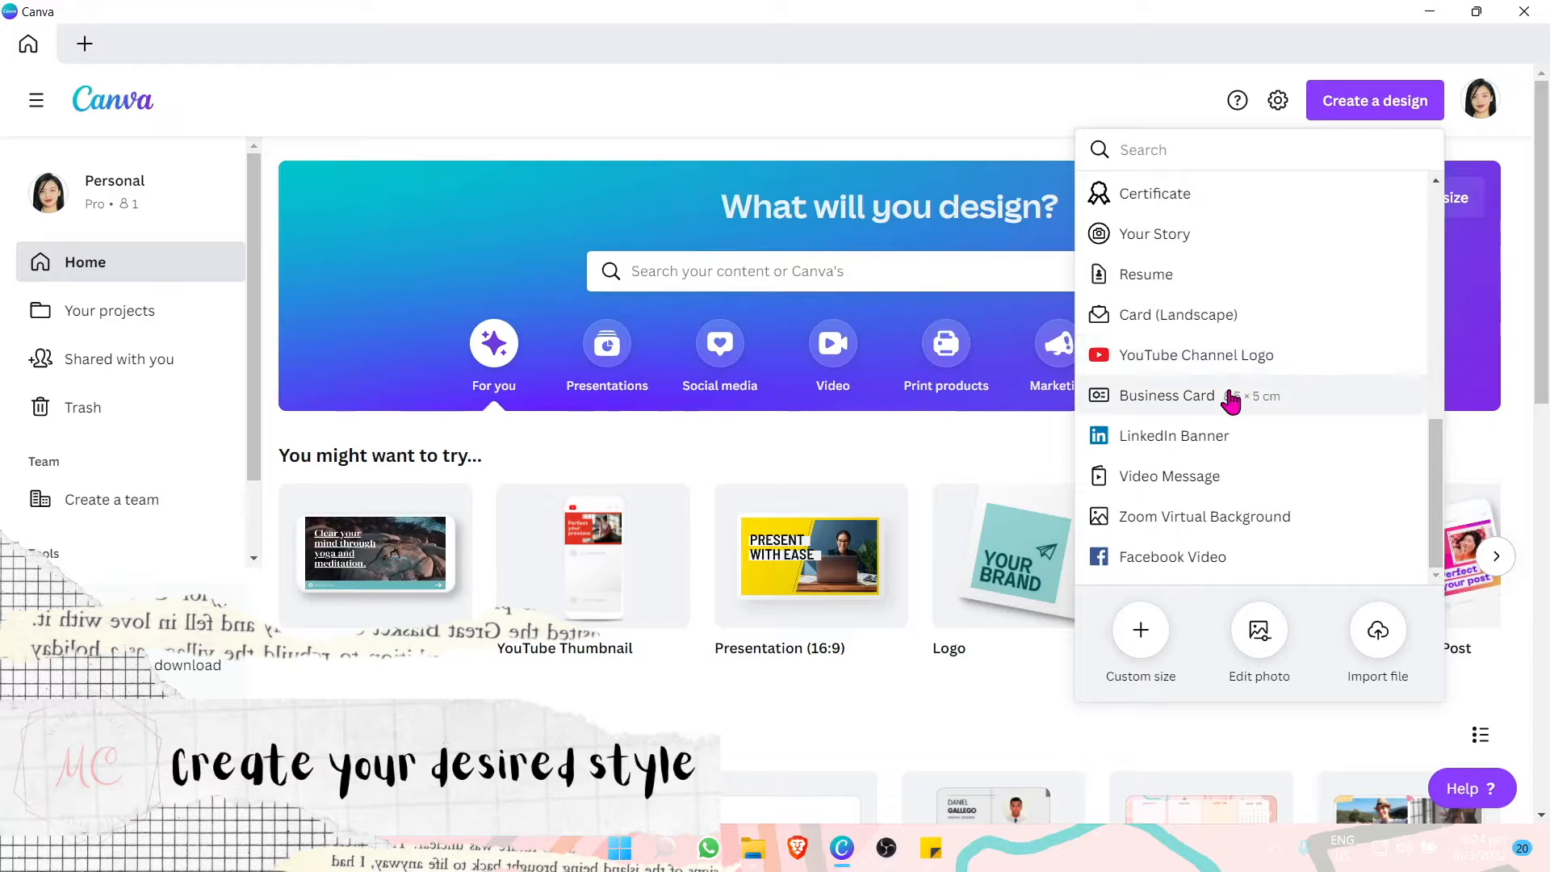
pyautogui.click(1145, 634)
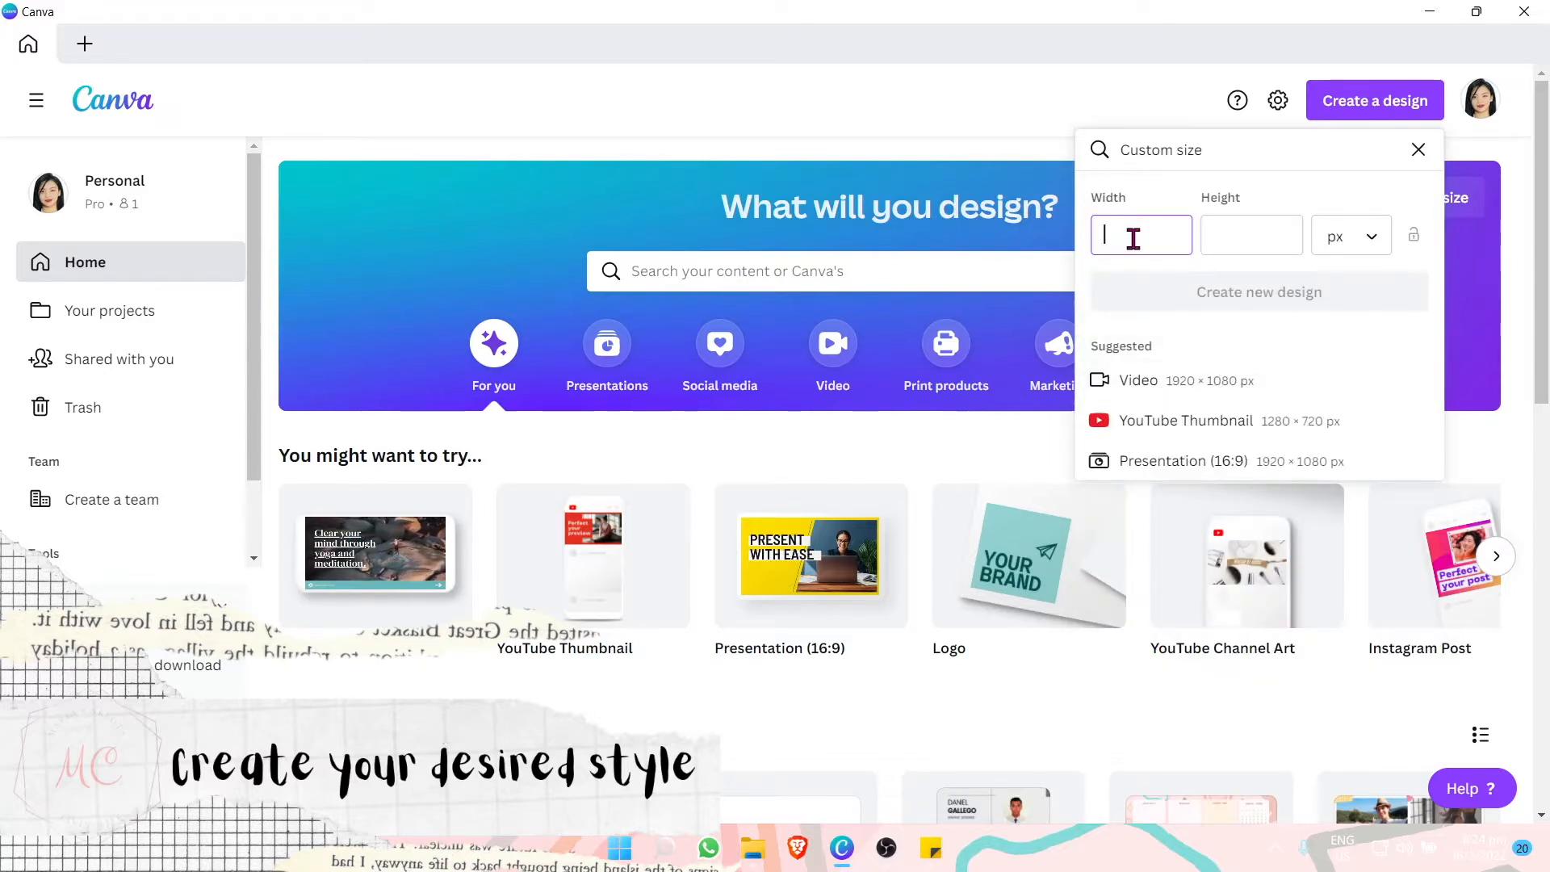
pyautogui.write('100')
pyautogui.click(1267, 229)
pyautogui.write('100')
pyautogui.press('Return')
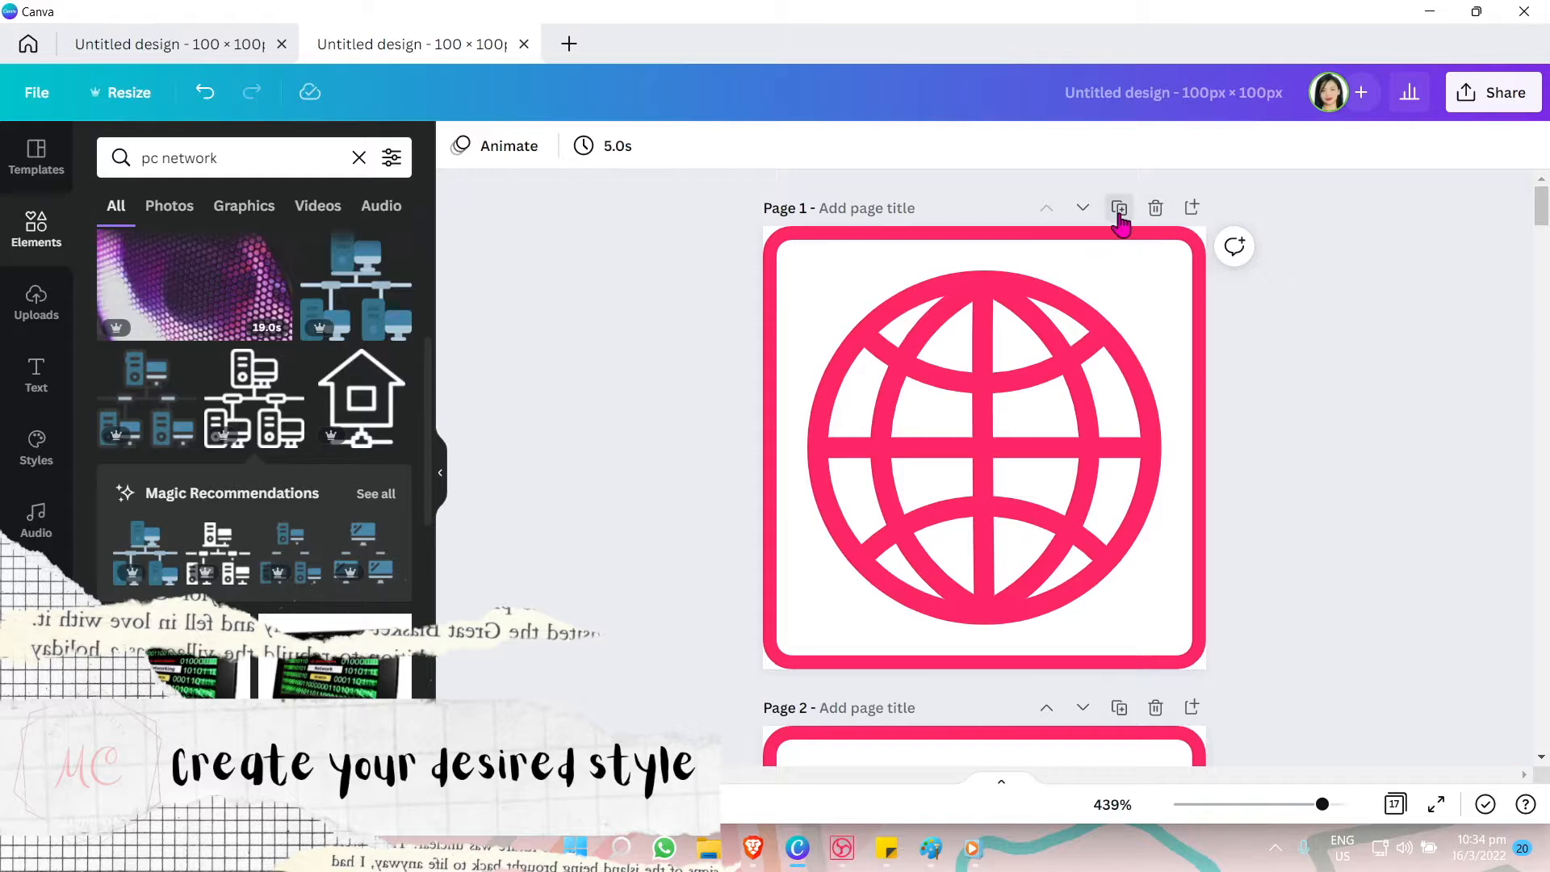
# Add two blank pages directly after the globe page and delete the extra duplicate of that page.
pyautogui.click(1119, 210)
pyautogui.click(1192, 208)
pyautogui.click(1193, 209)
pyautogui.scroll(10, 1141, 356)
pyautogui.click(1107, 305)
pyautogui.click(1157, 223)
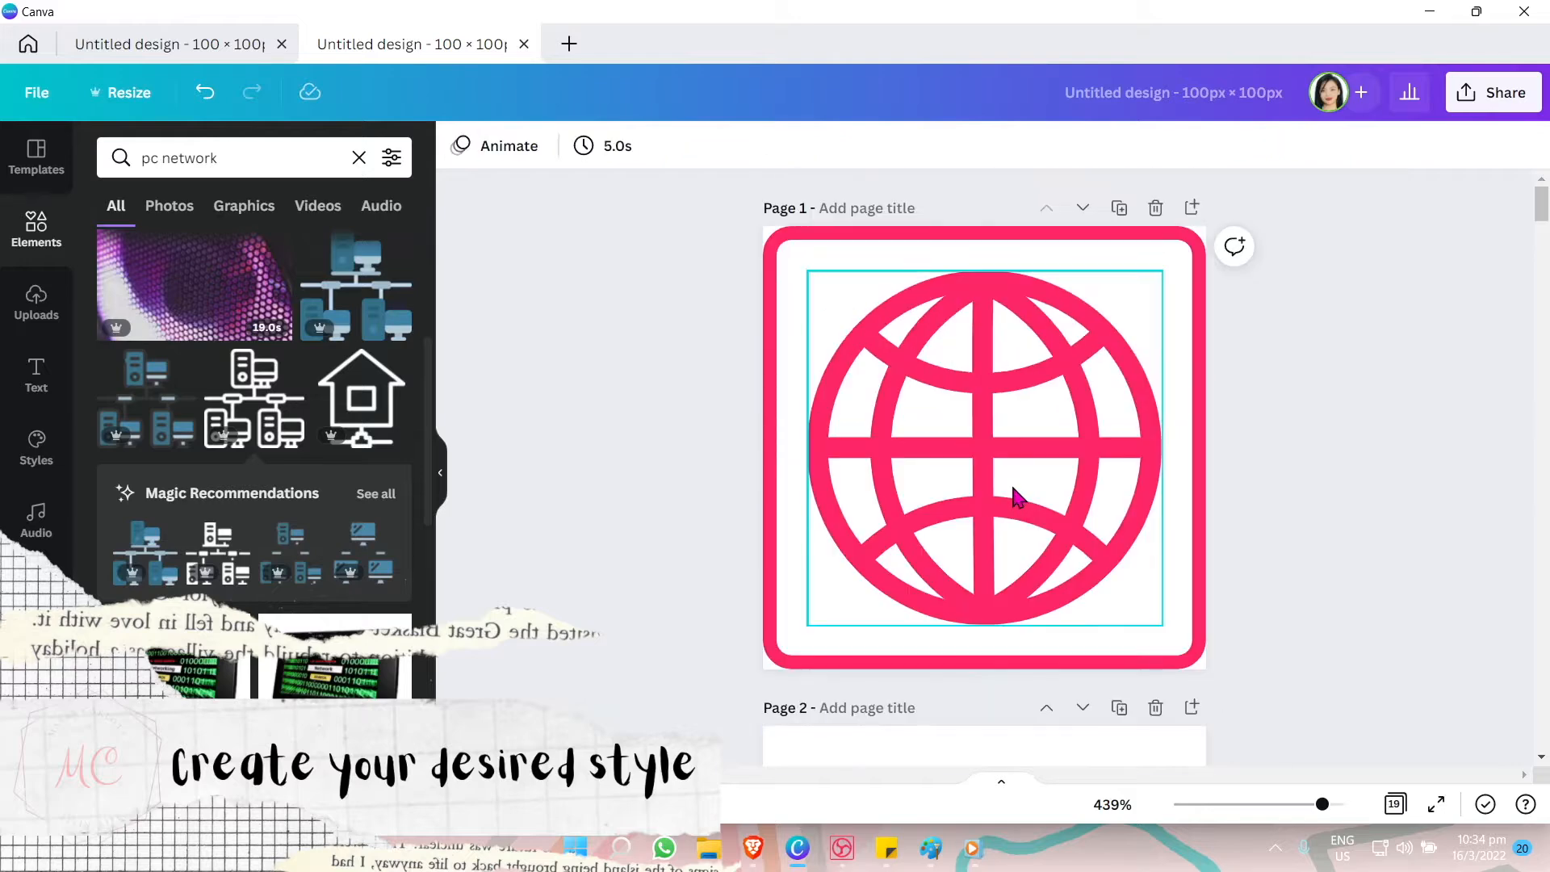
# Select blank page 2 and show the complete Lines & Shapes collection of the elements library.
pyautogui.scroll(-5, 1063, 443)
pyautogui.click(1041, 422)
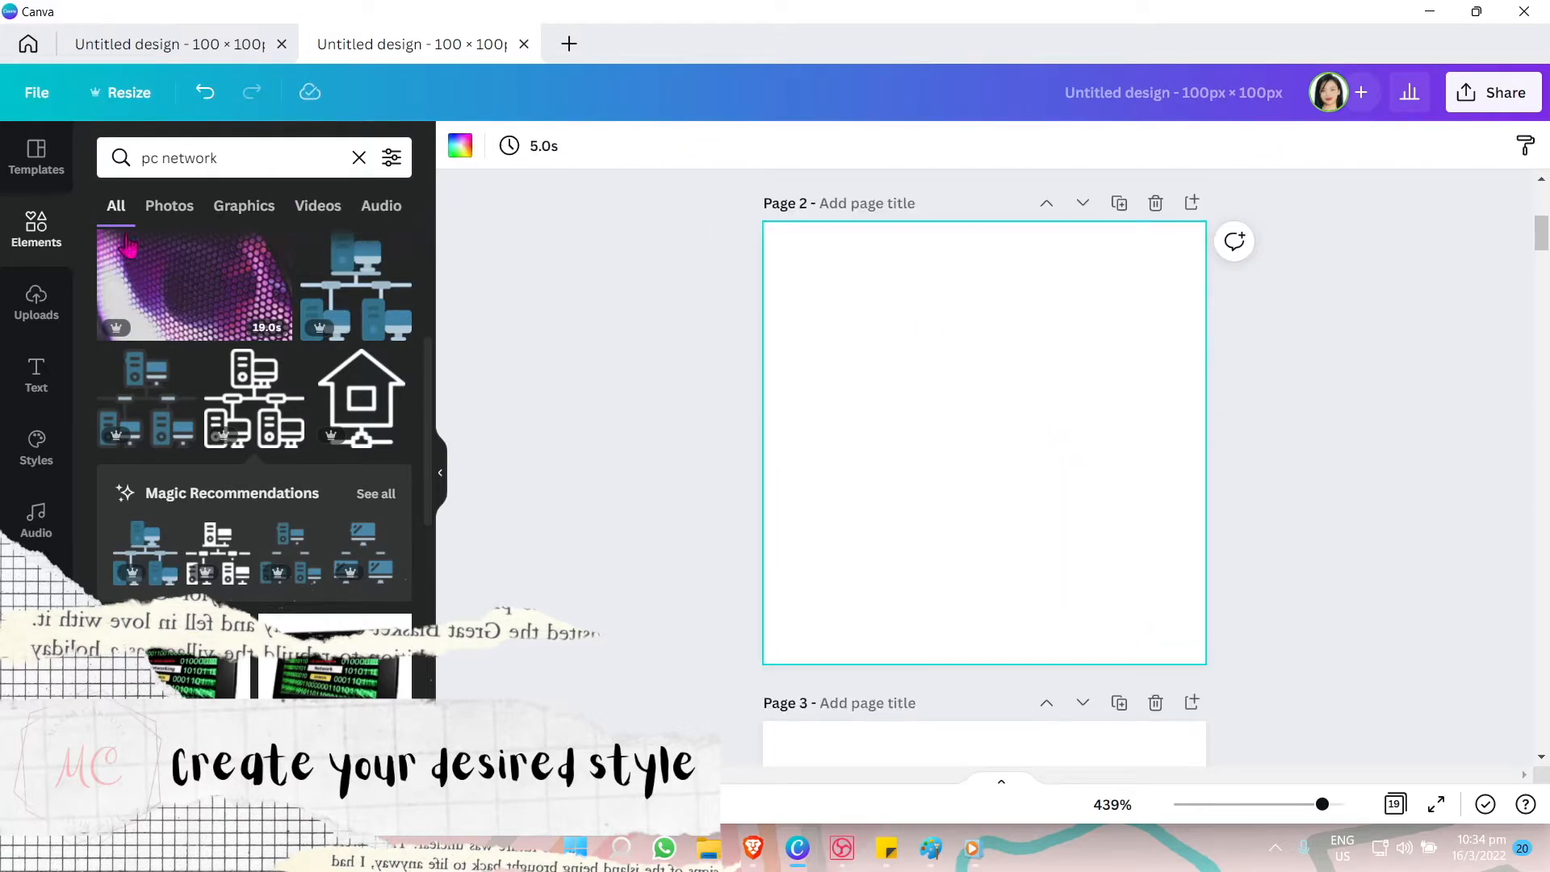
pyautogui.click(32, 244)
pyautogui.click(285, 158)
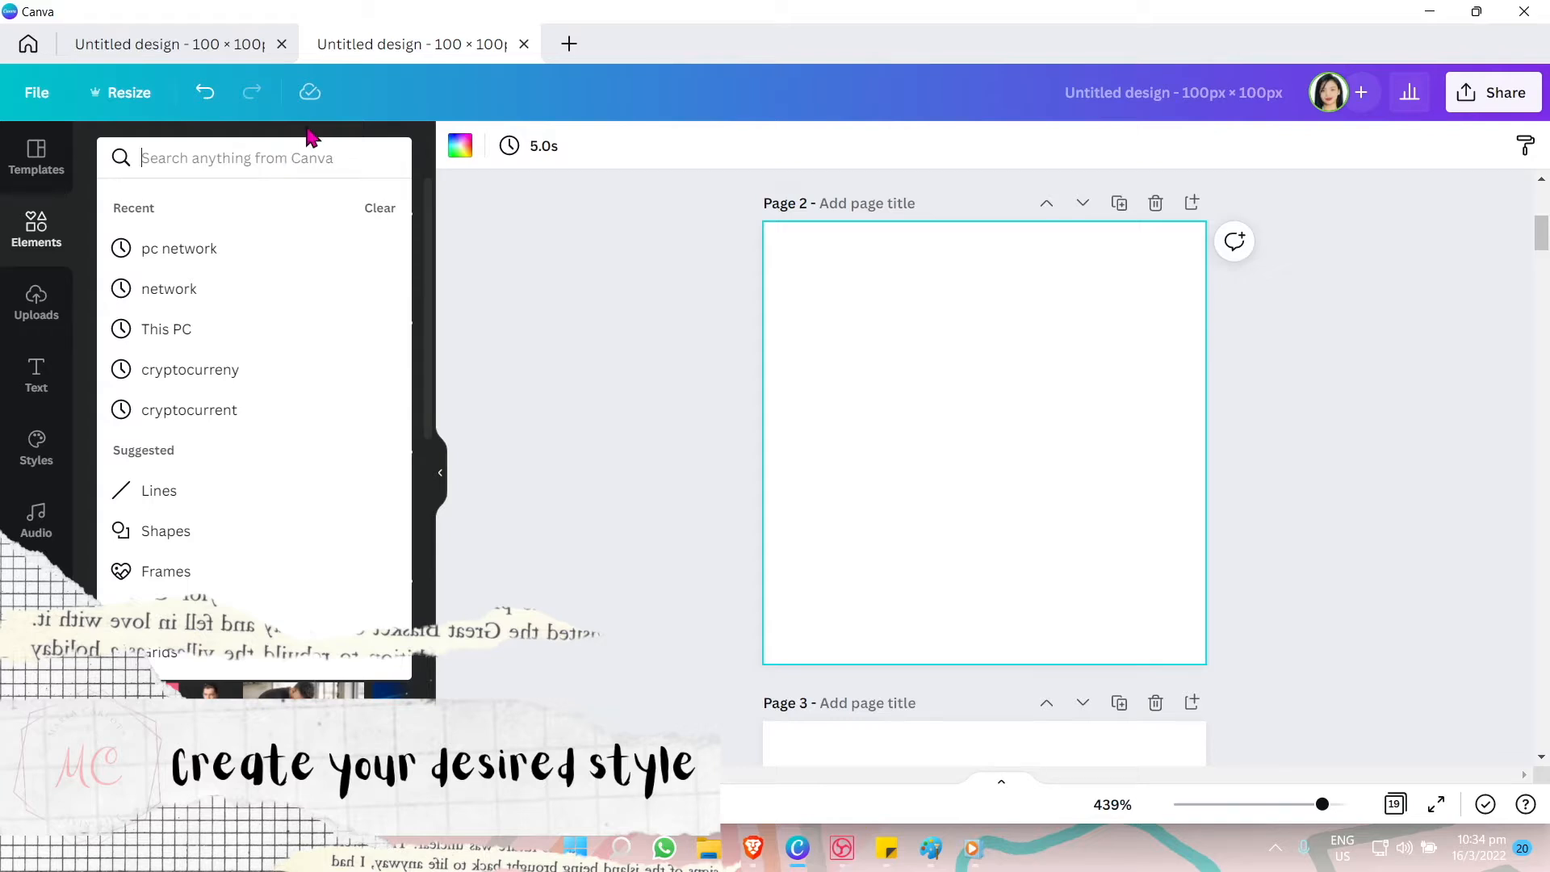
pyautogui.write('sh')
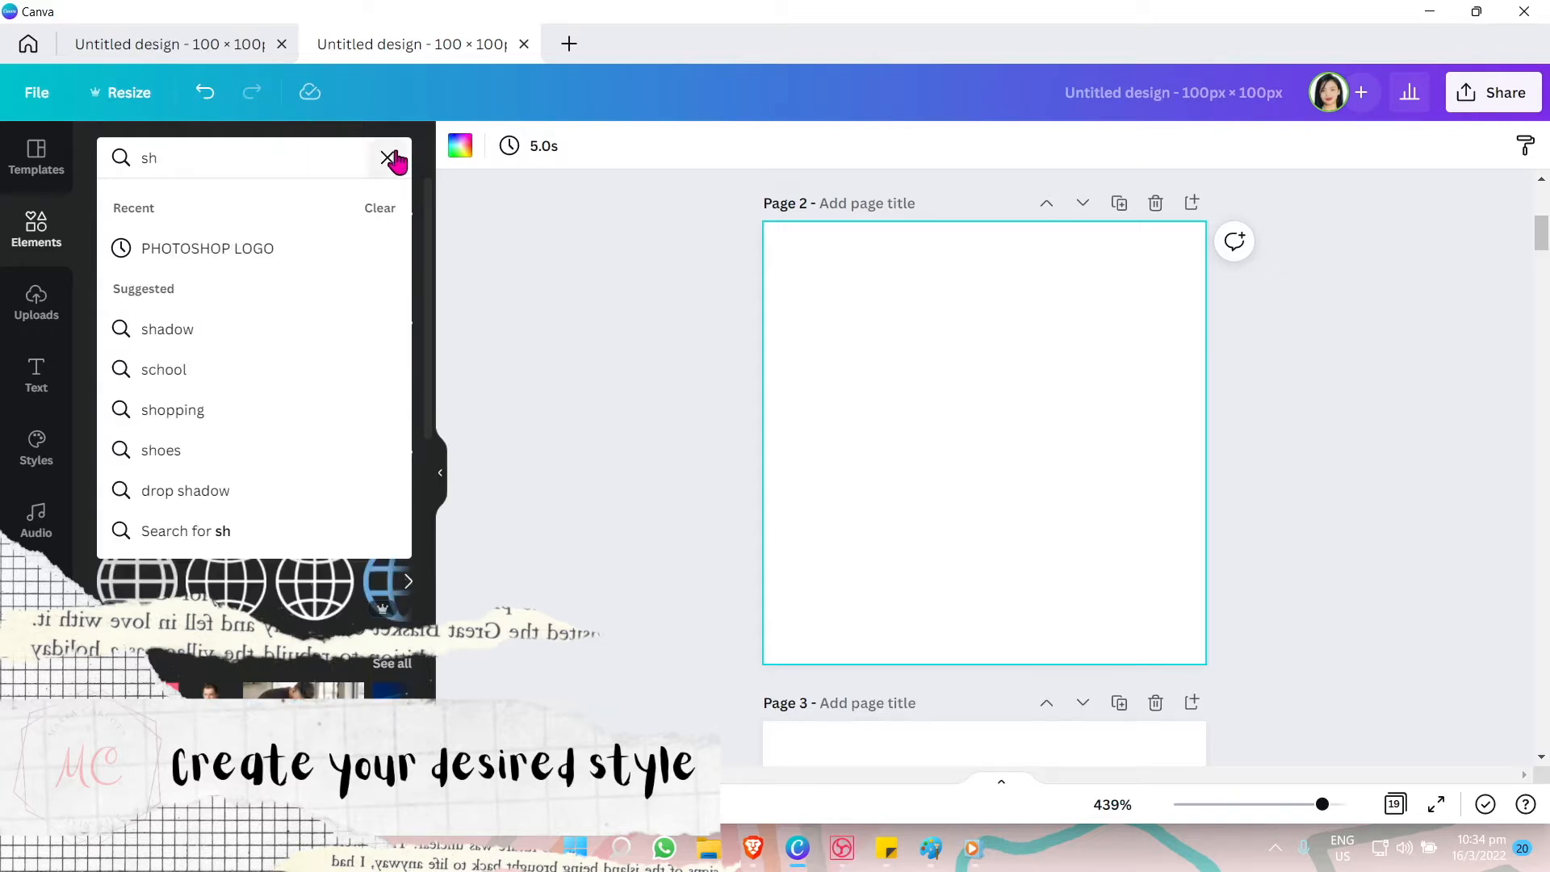
pyautogui.click(390, 156)
pyautogui.click(393, 405)
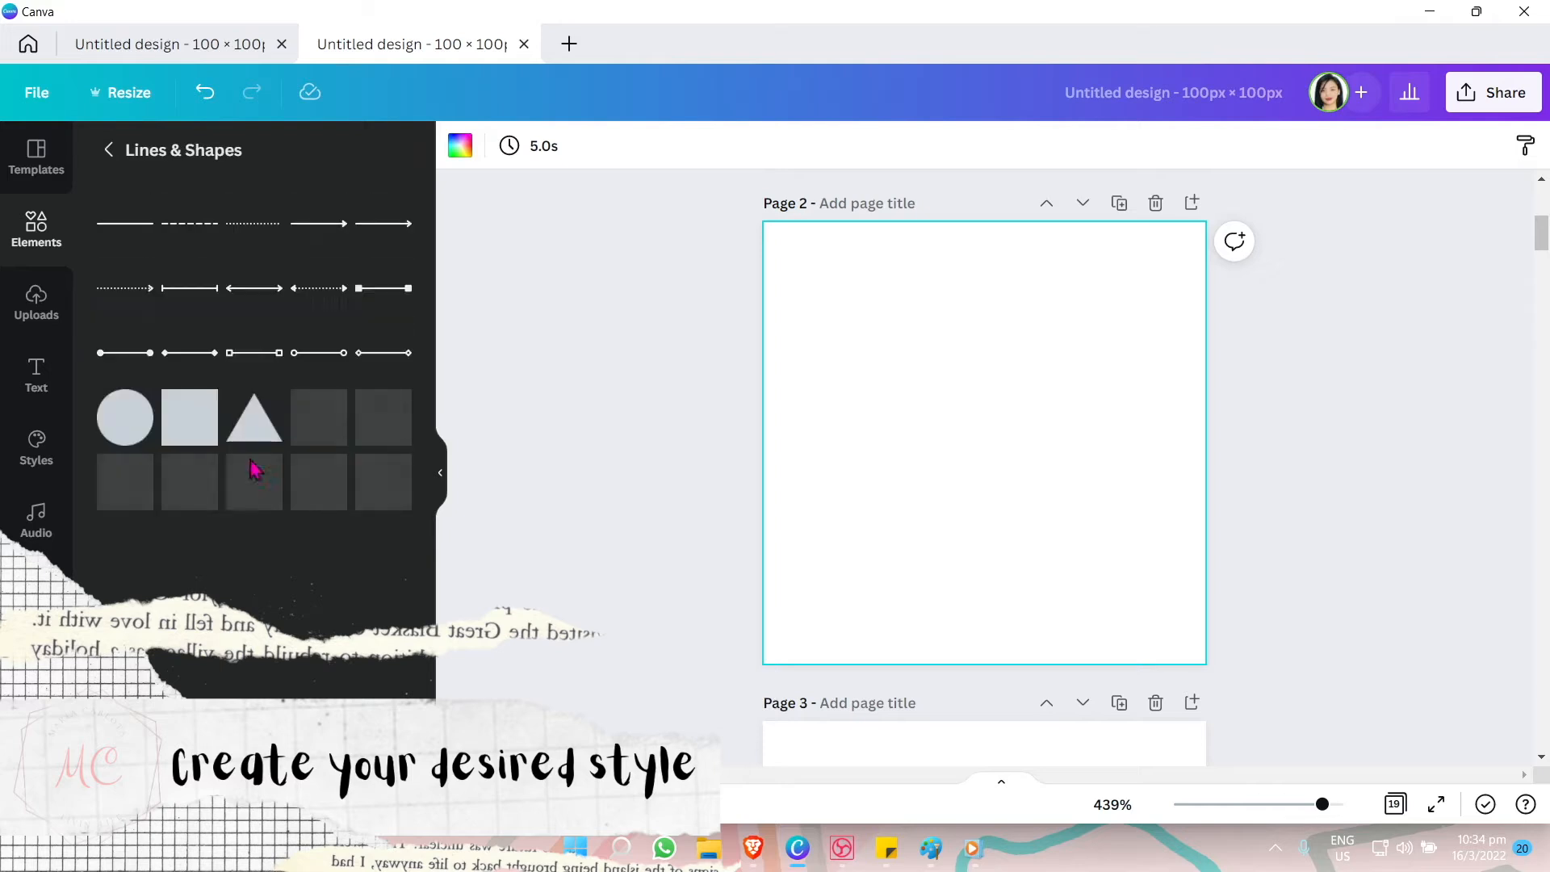
# Insert a rounded square outline filling the whole of page 2 and color it with the document's pink-red.
pyautogui.scroll(-1, 264, 440)
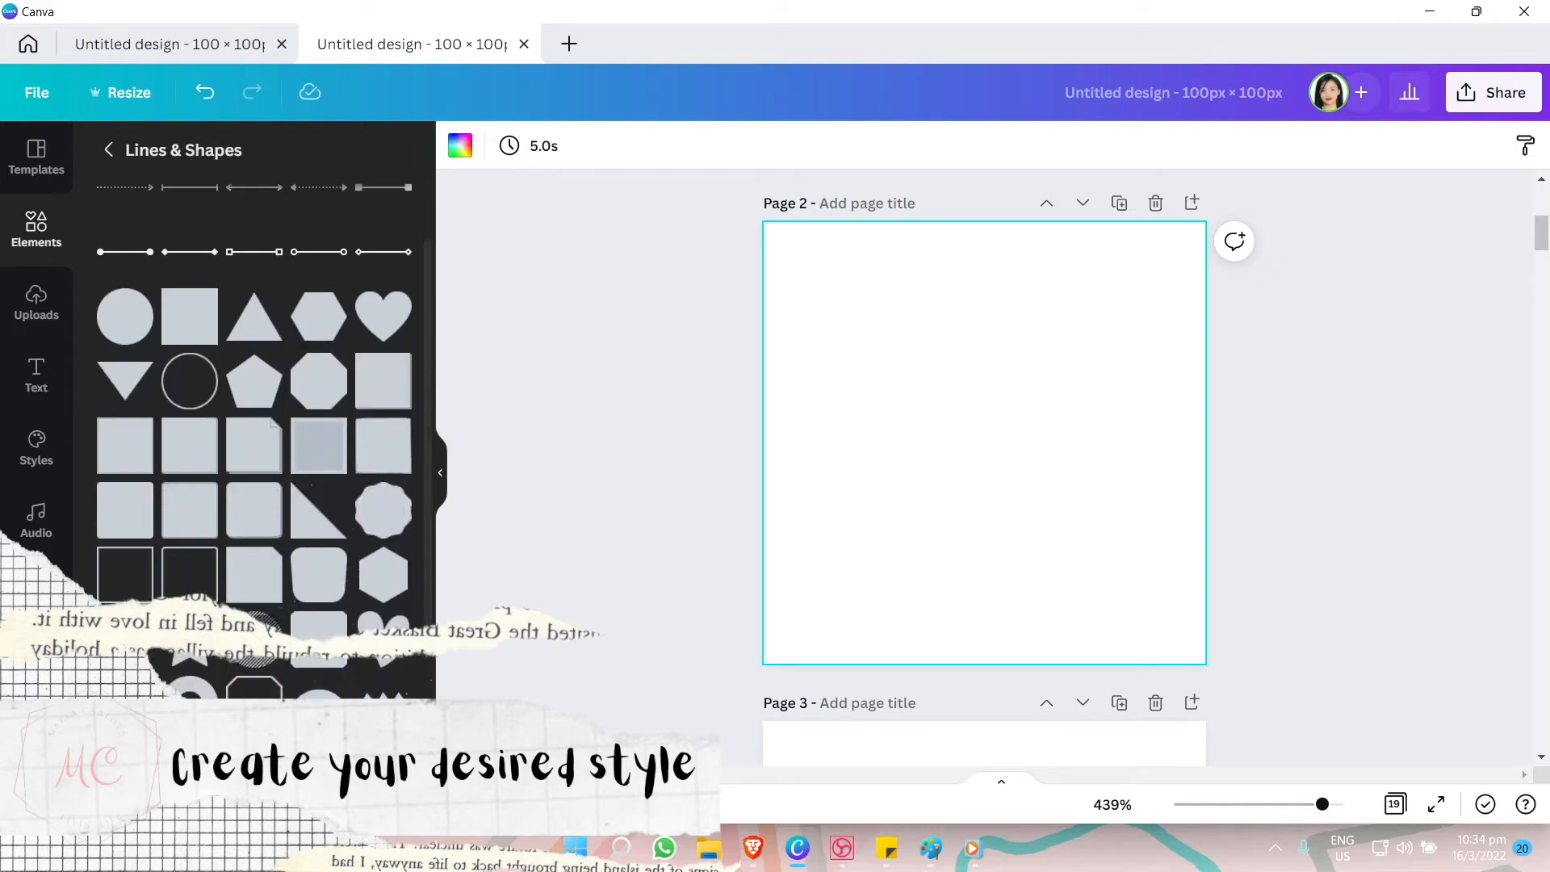
pyautogui.click(176, 590)
pyautogui.moveTo(858, 322); pyautogui.dragTo(763, 221)
pyautogui.moveTo(1098, 556); pyautogui.dragTo(1206, 664)
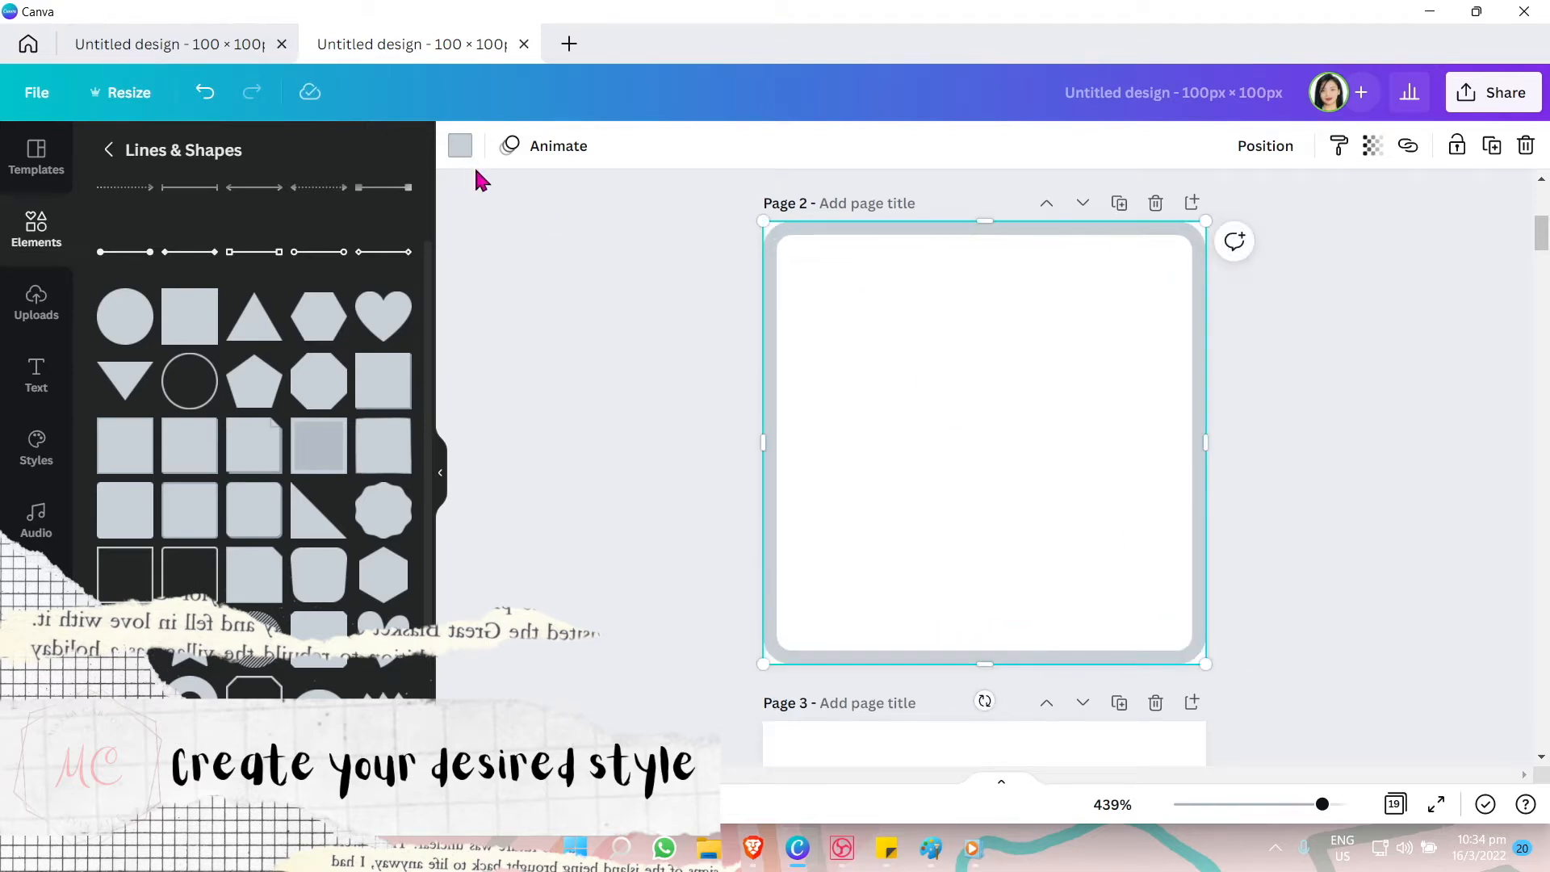
pyautogui.click(460, 145)
pyautogui.click(333, 252)
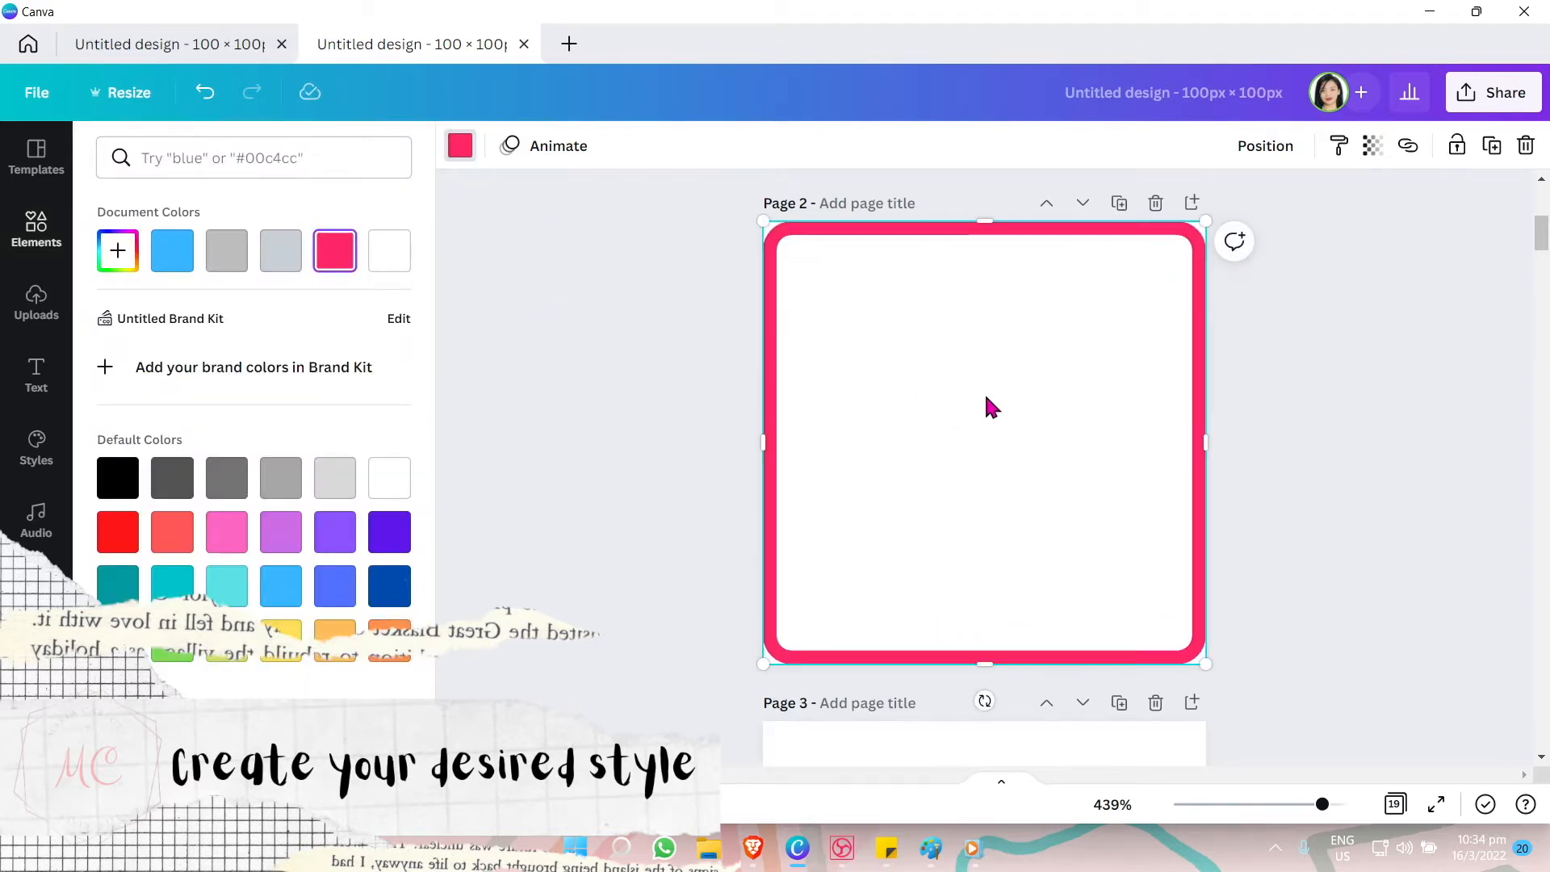
# Insert the grid-line globe graphic on page 2 and enlarge it to nearly fill the inside of the frame.
pyautogui.click(36, 230)
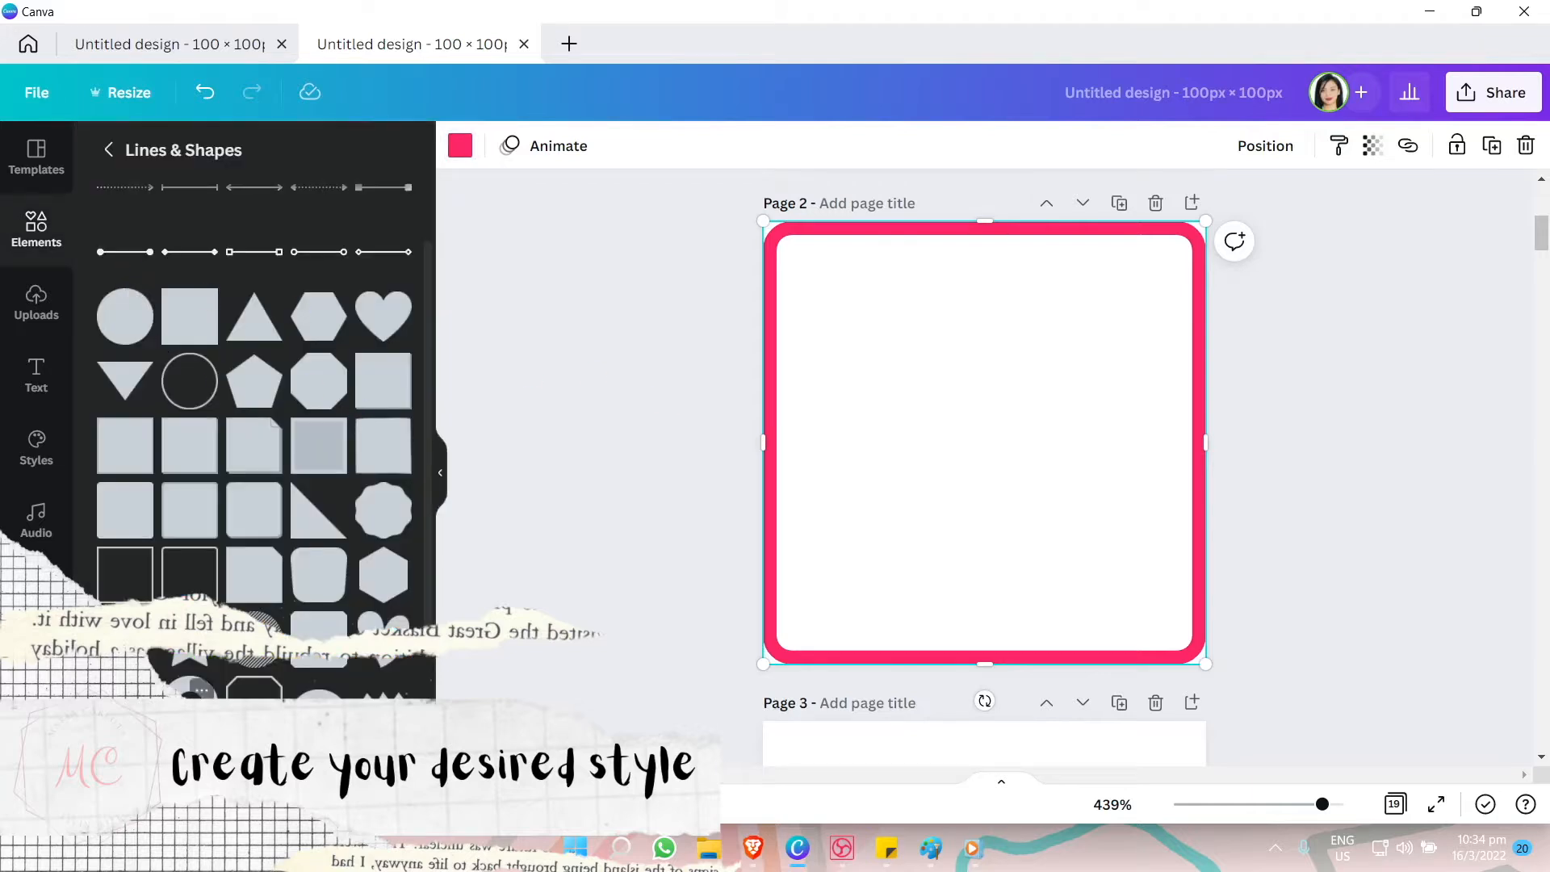
pyautogui.scroll(2, 161, 558)
pyautogui.click(111, 158)
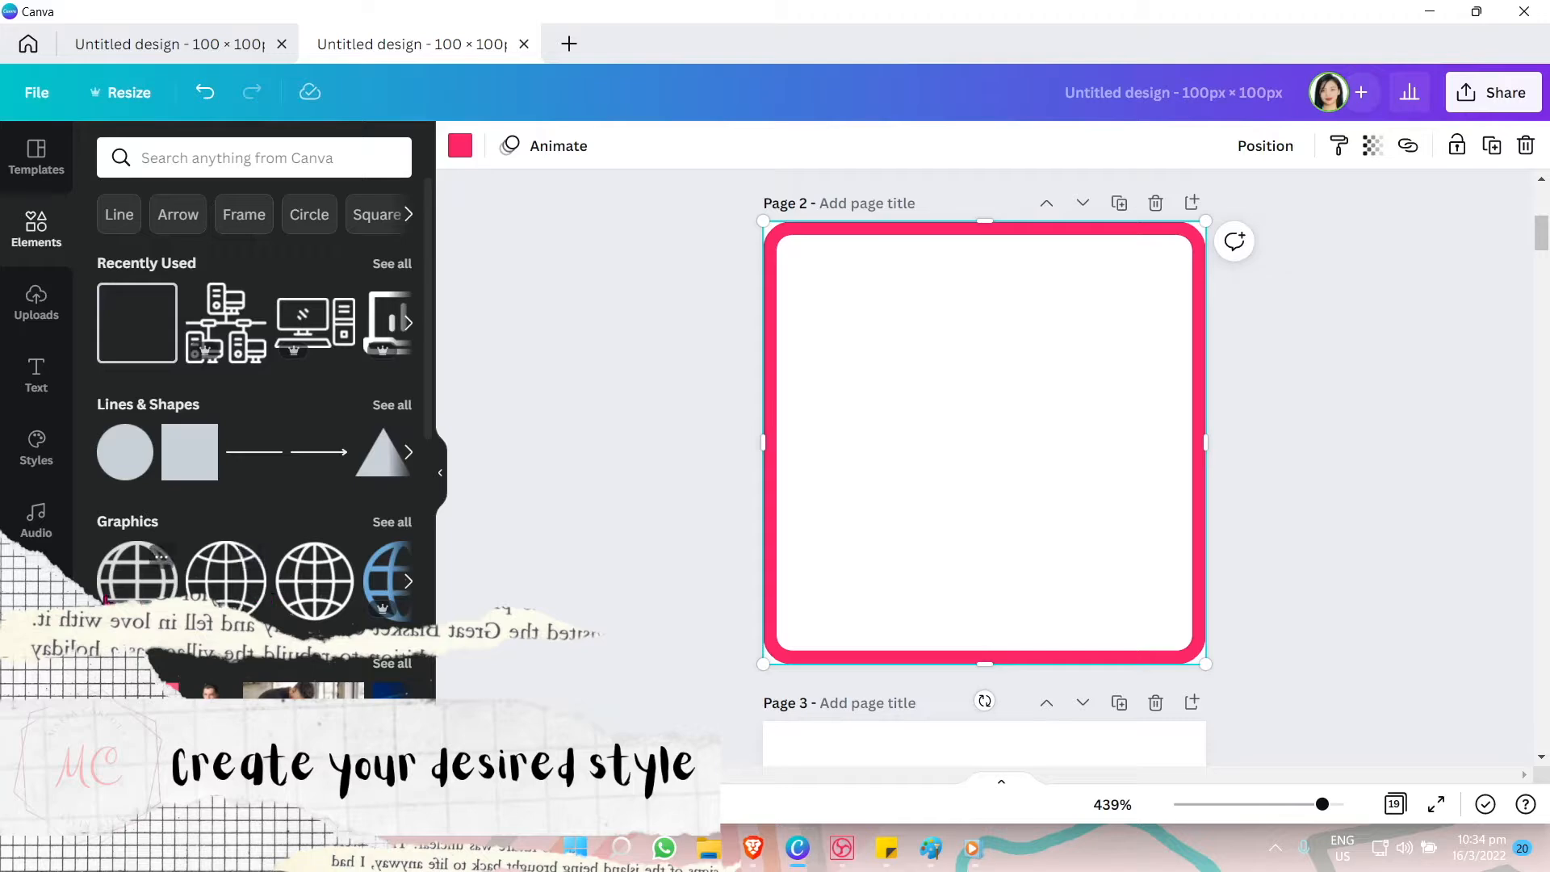
pyautogui.click(129, 583)
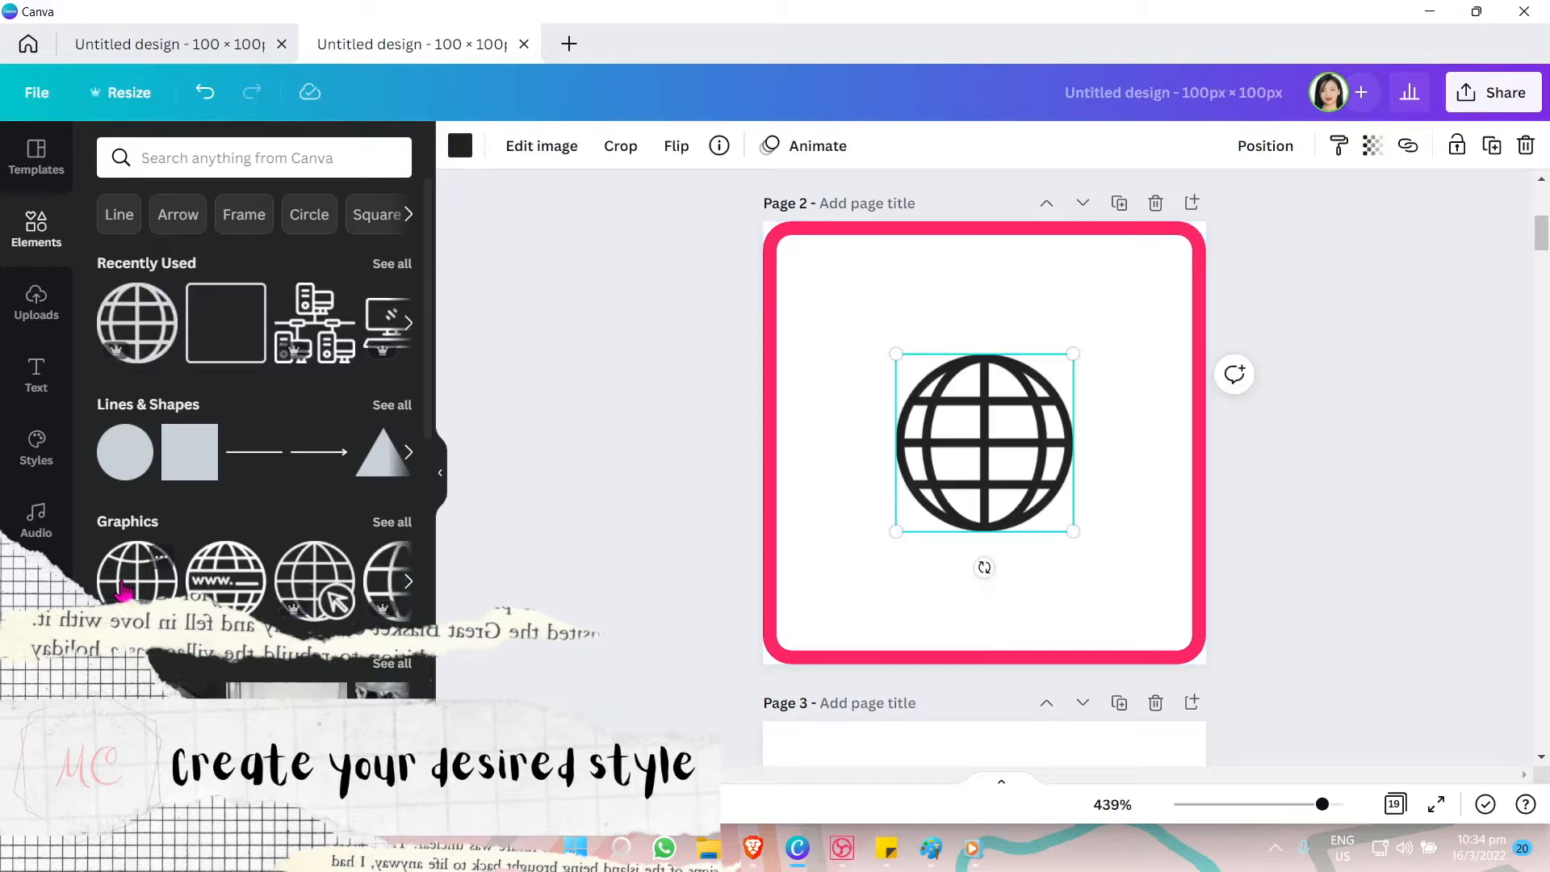
pyautogui.moveTo(889, 354); pyautogui.dragTo(797, 266)
pyautogui.moveTo(1074, 530); pyautogui.dragTo(1170, 605)
# Recolor the black globe on page 2 with the same pink-red as the frame.
pyautogui.click(461, 146)
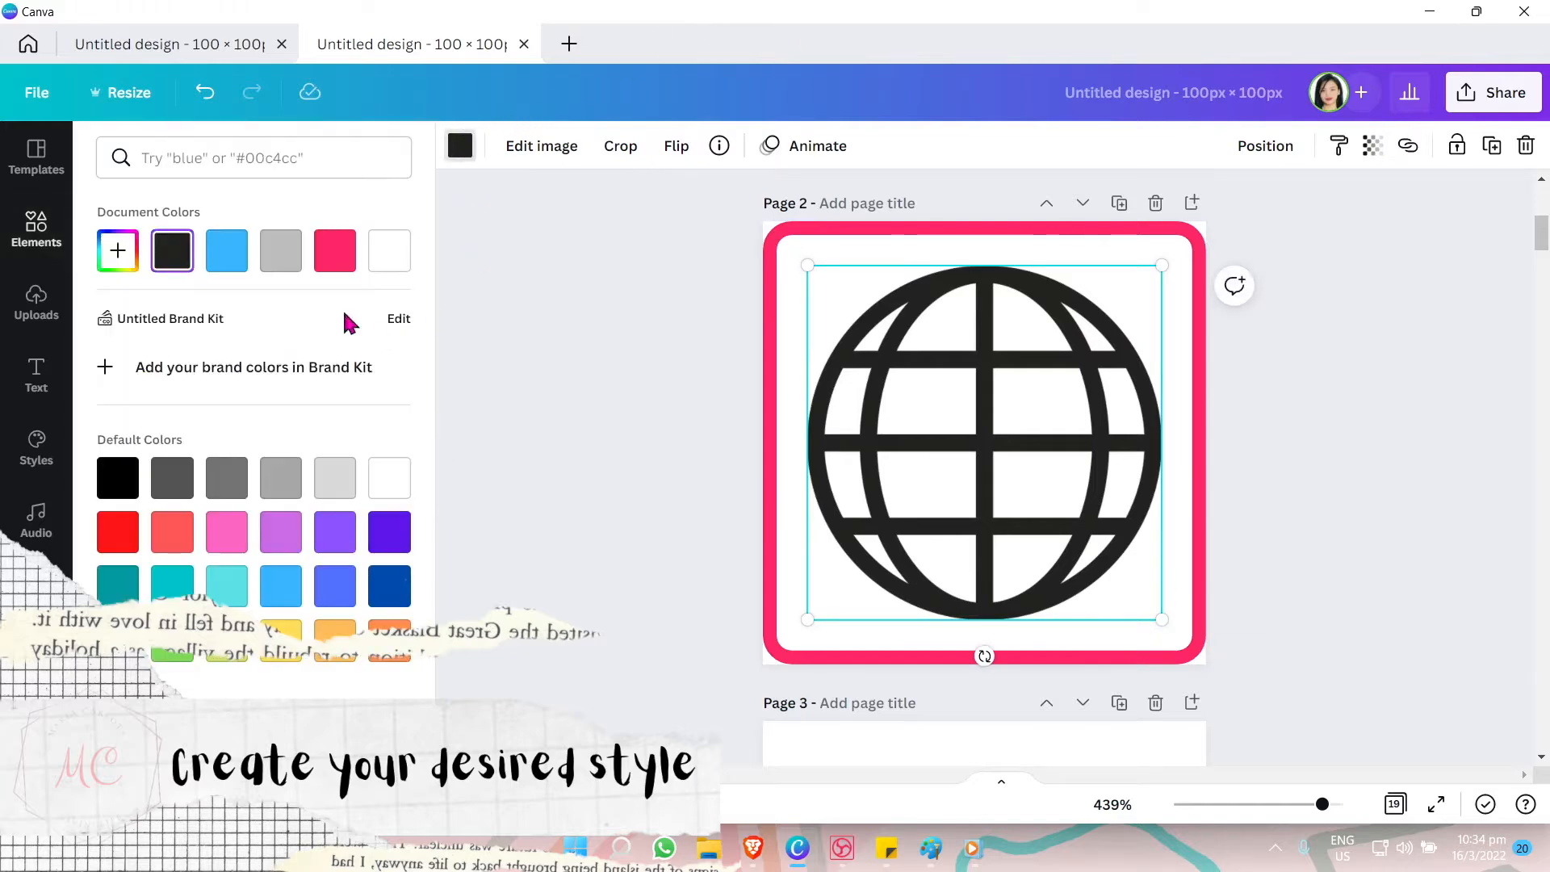
pyautogui.click(333, 252)
pyautogui.click(680, 516)
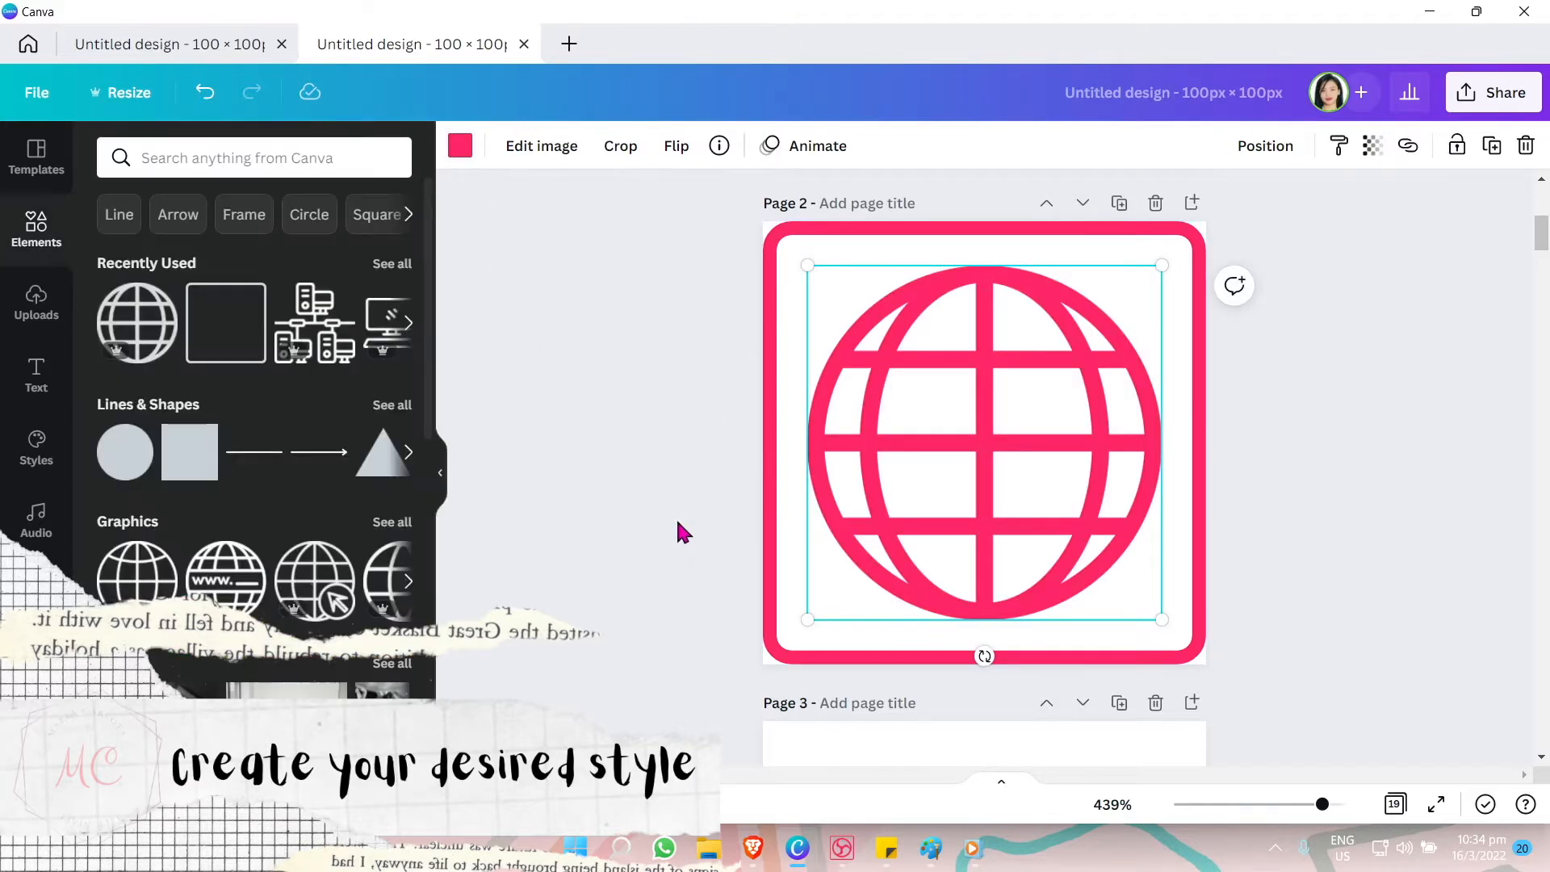
# Delete the original globe page at the start of the design.
pyautogui.scroll(6, 673, 513)
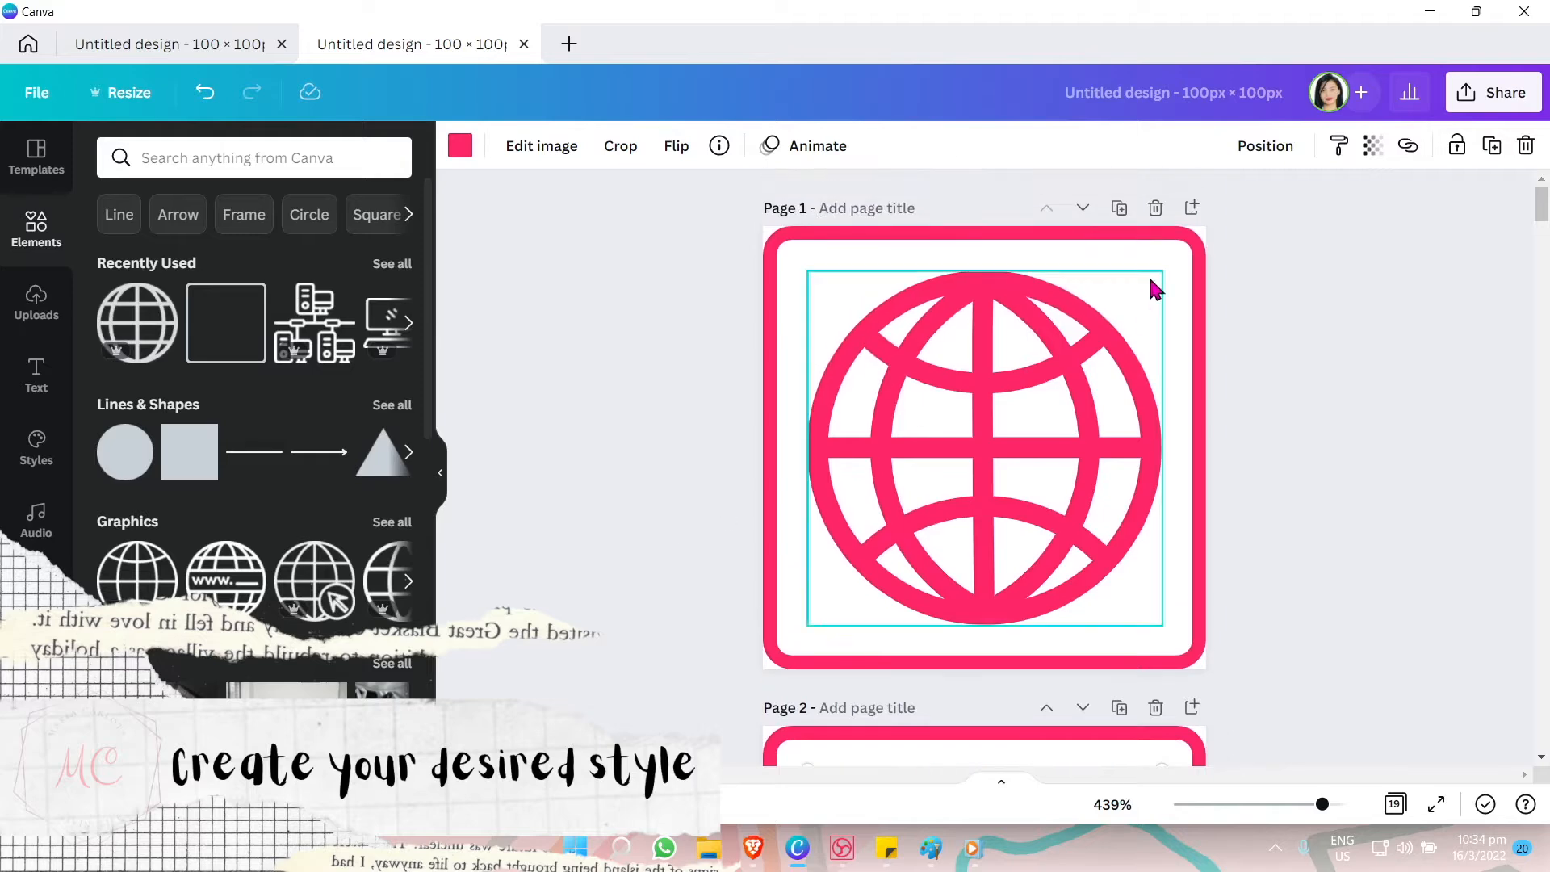
pyautogui.click(1153, 210)
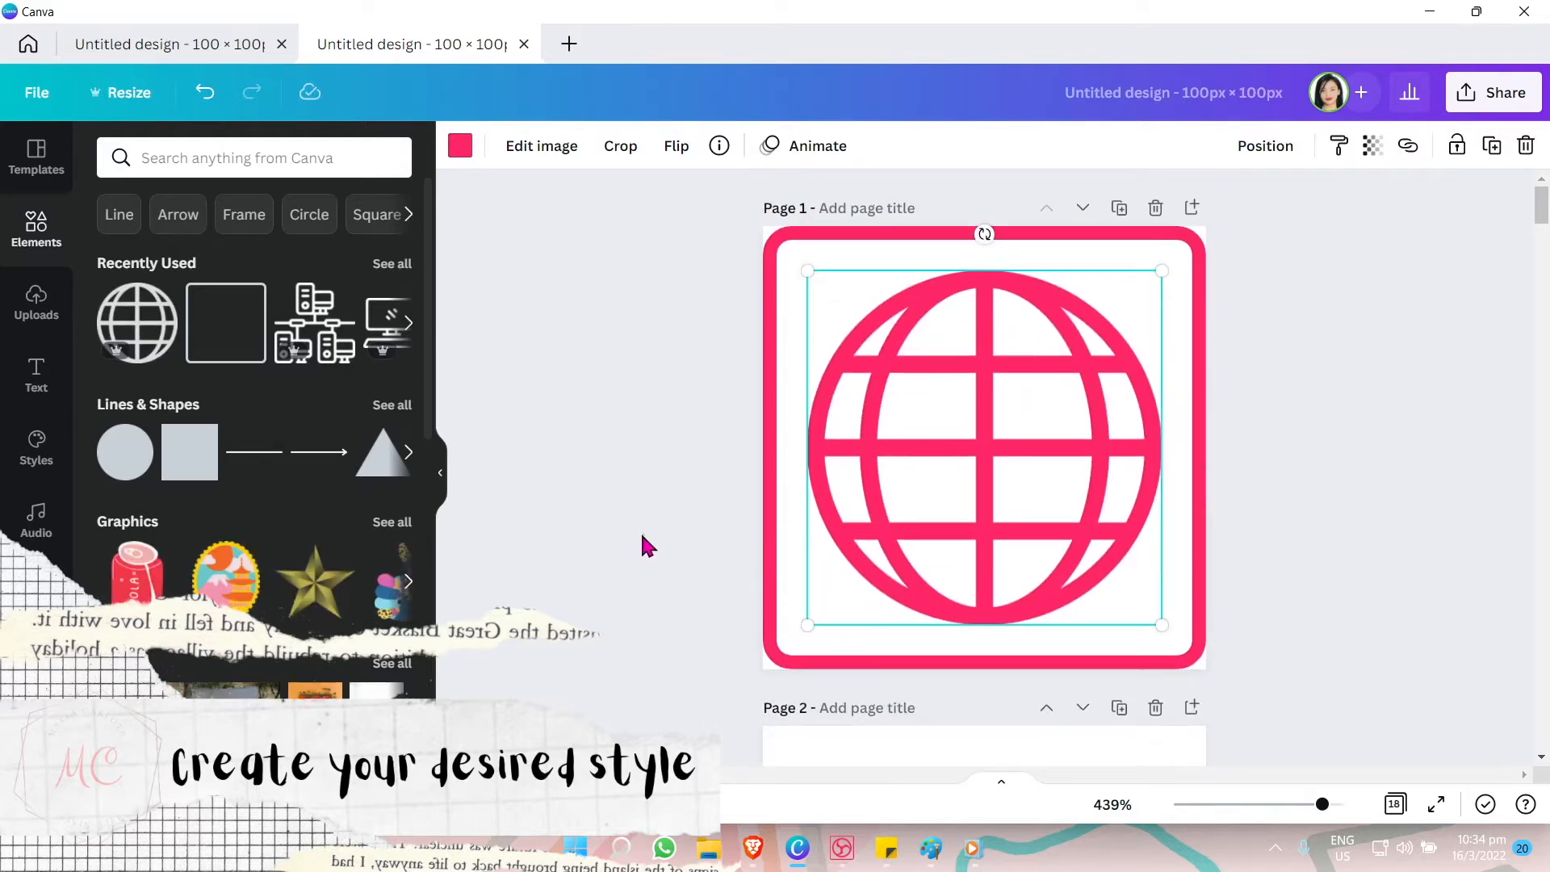
pyautogui.click(641, 531)
pyautogui.scroll(-1, 638, 526)
pyautogui.scroll(1, 723, 531)
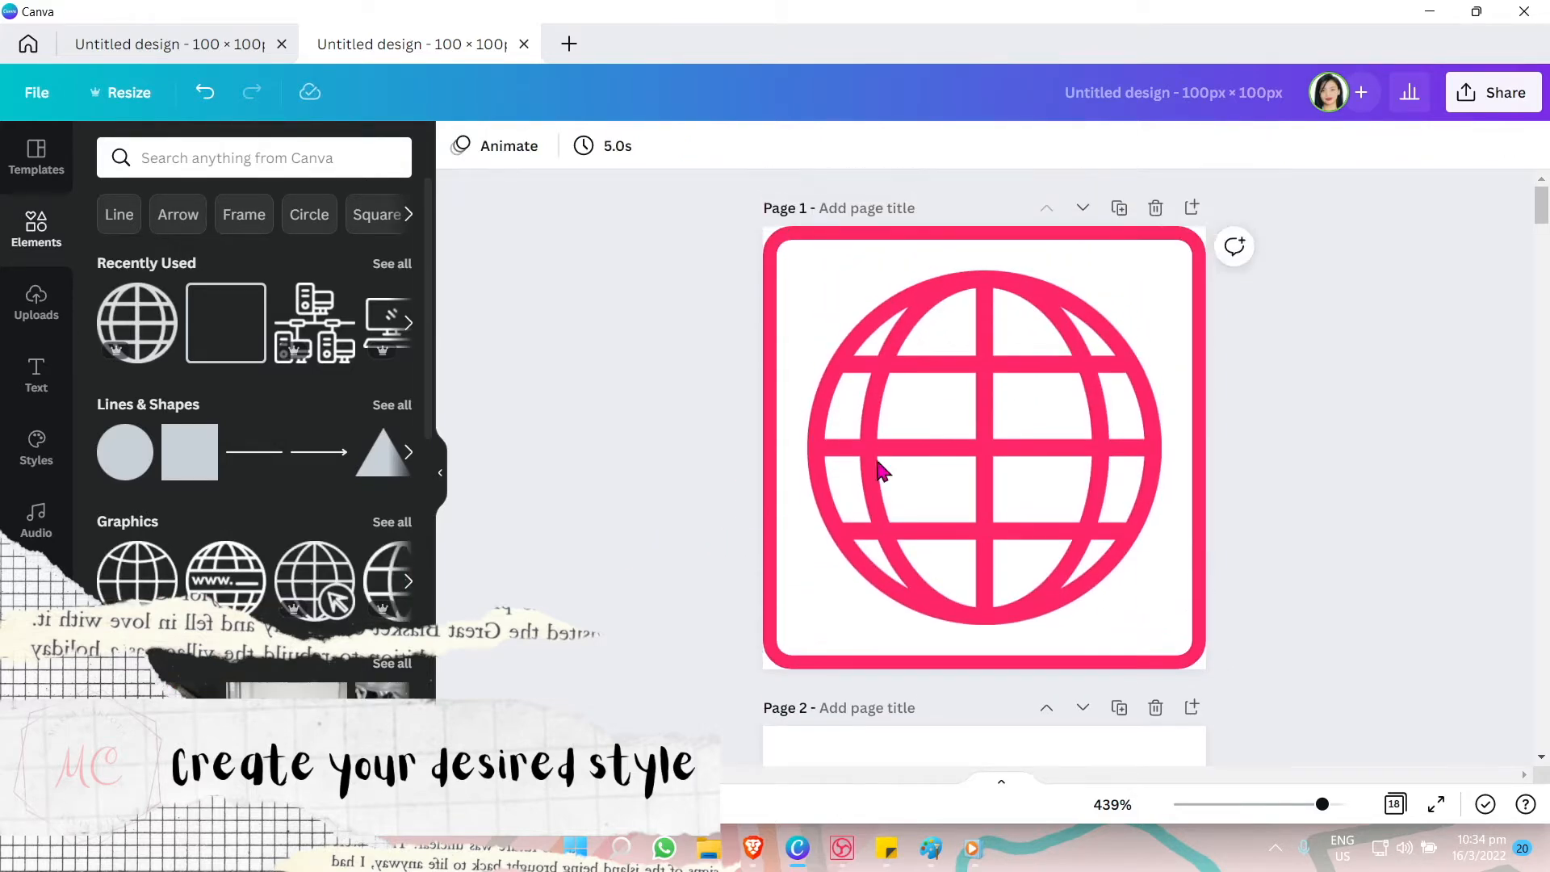
# Duplicate page 1 and delete the globe from the copy, keeping only the rounded frame.
pyautogui.click(1120, 209)
pyautogui.click(1037, 534)
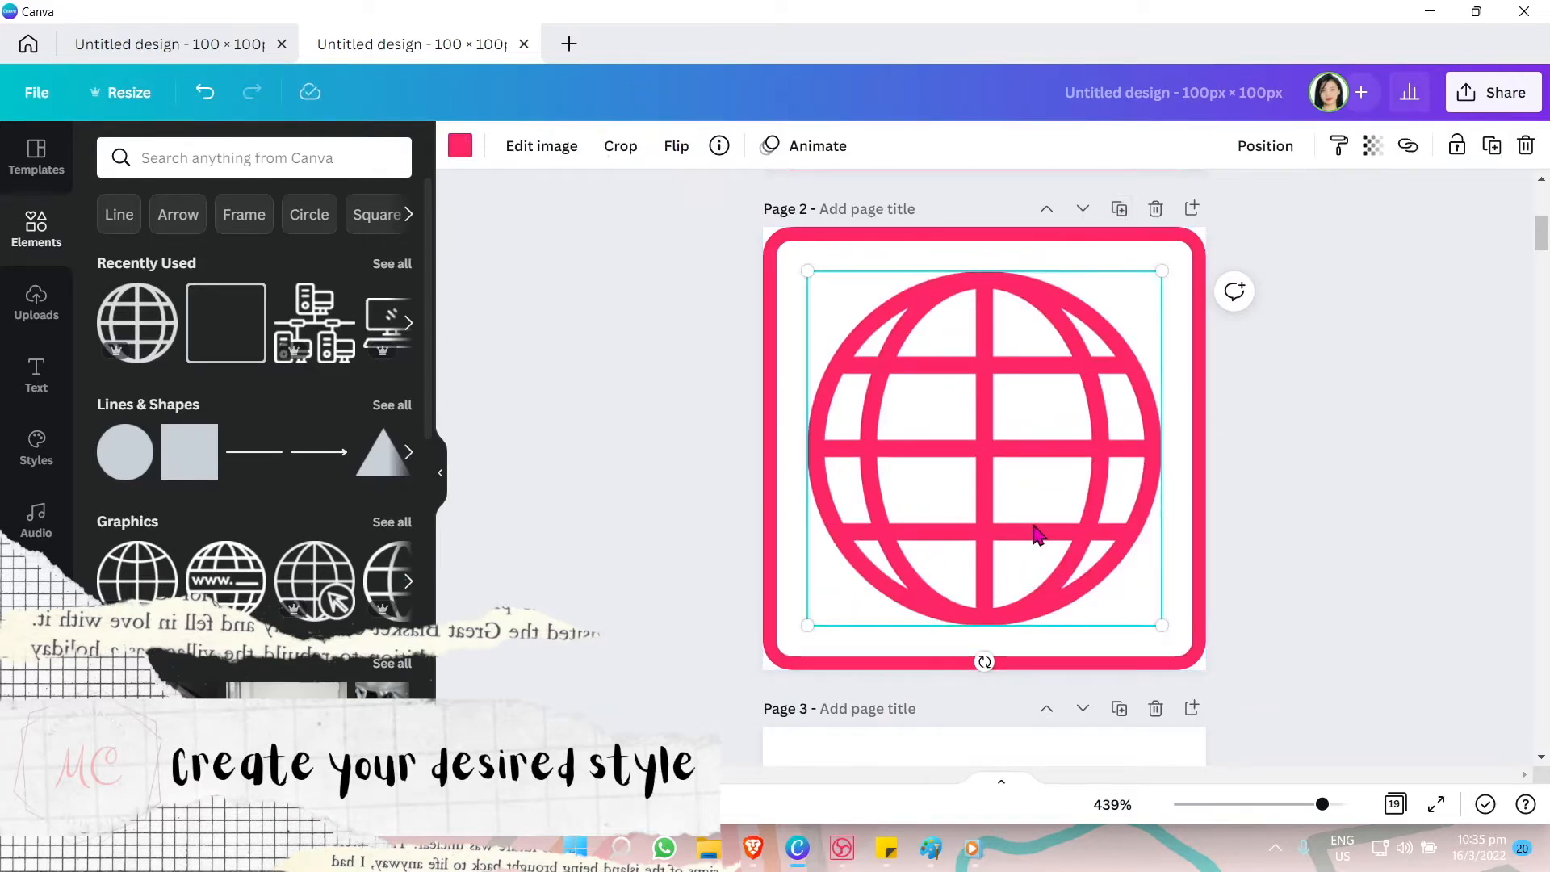
pyautogui.press('Delete')
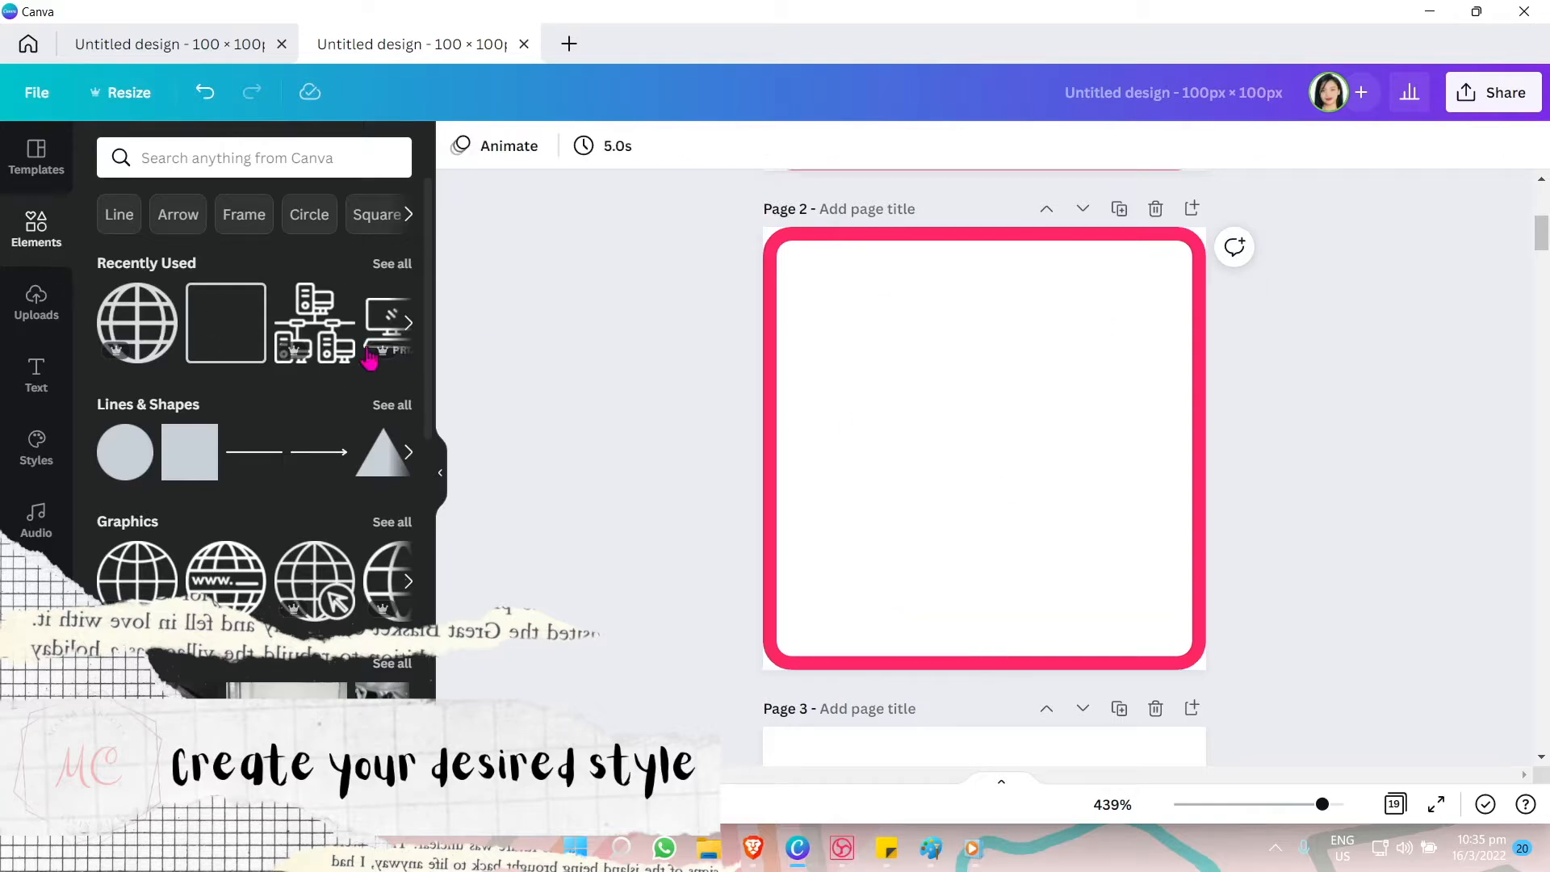
# Insert the recently used computer network graphic inside the frame on page 2 and color it pink-red.
pyautogui.click(347, 352)
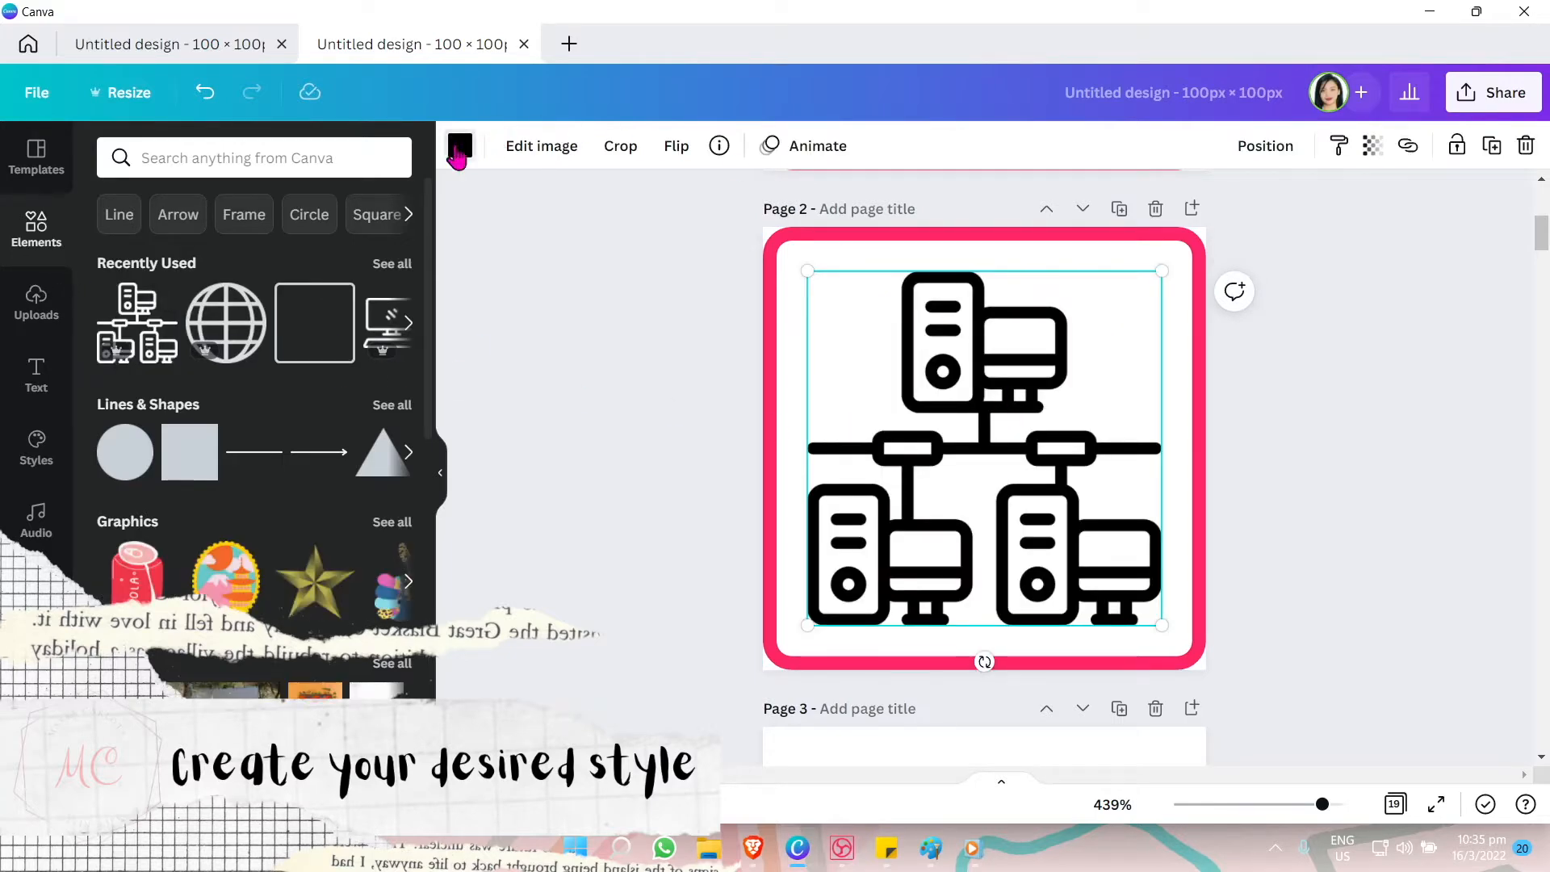
pyautogui.click(458, 157)
pyautogui.click(331, 250)
pyautogui.click(985, 476)
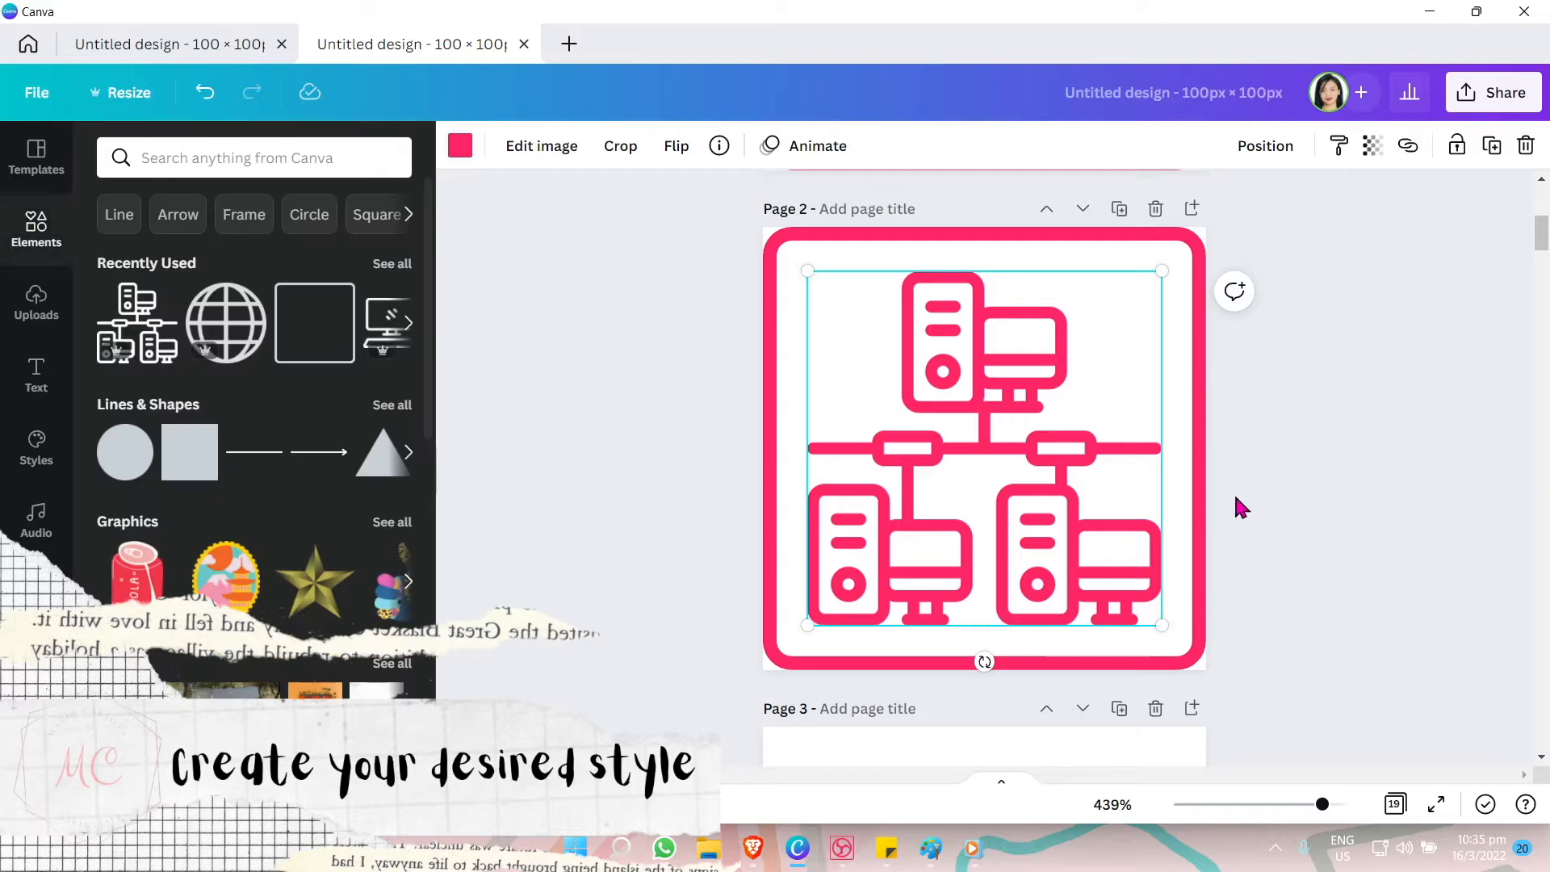
# Delete the network graphic, then remove the duplicated frame page and the blank page after it.
pyautogui.press('Delete')
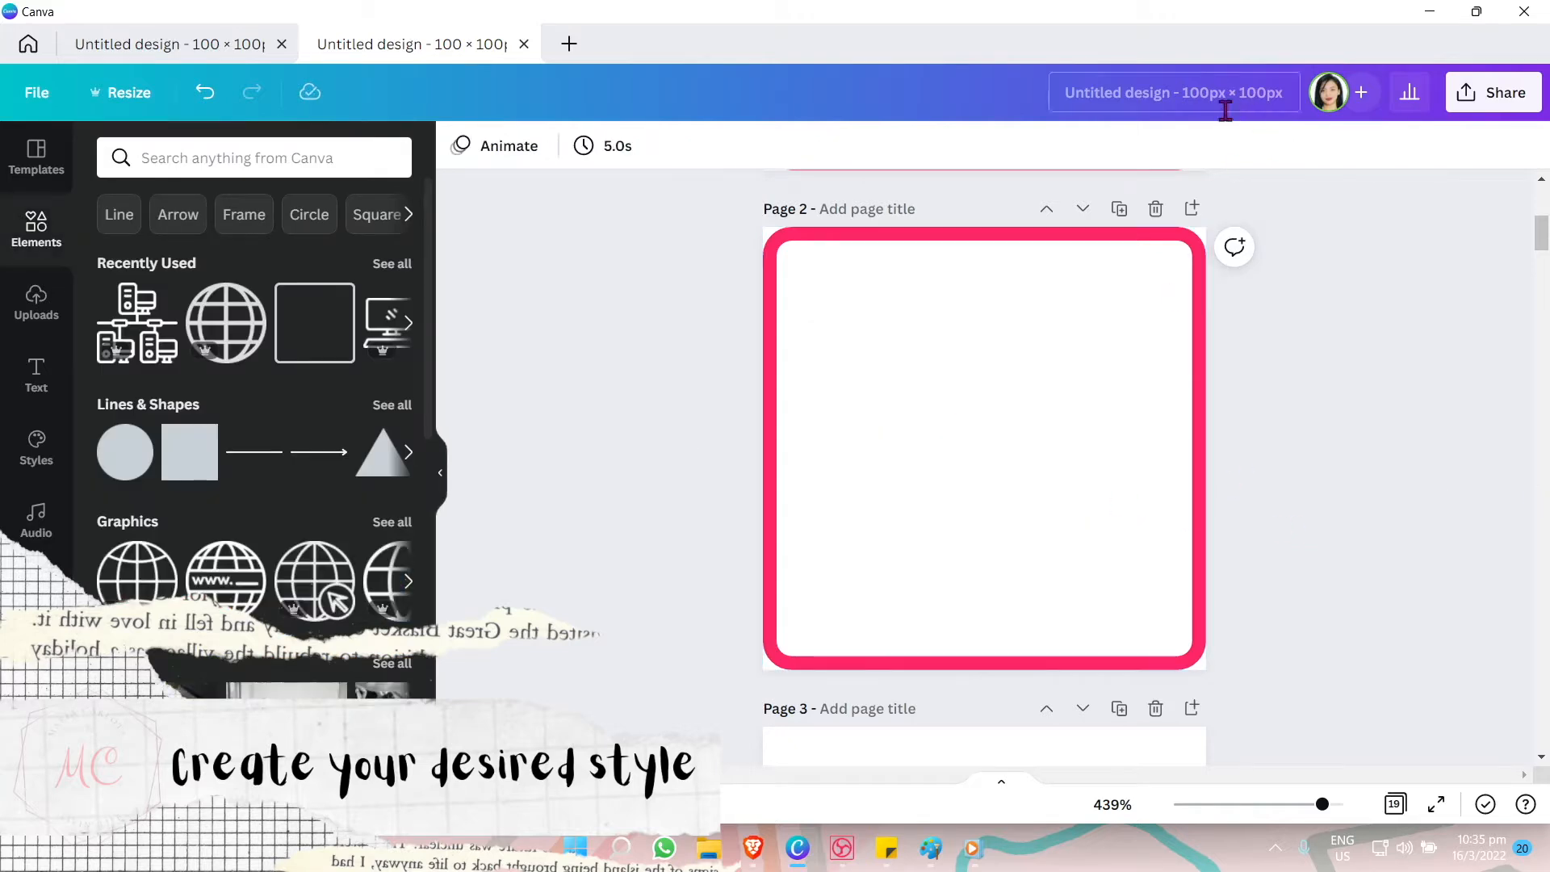
pyautogui.click(1157, 208)
pyautogui.click(1154, 208)
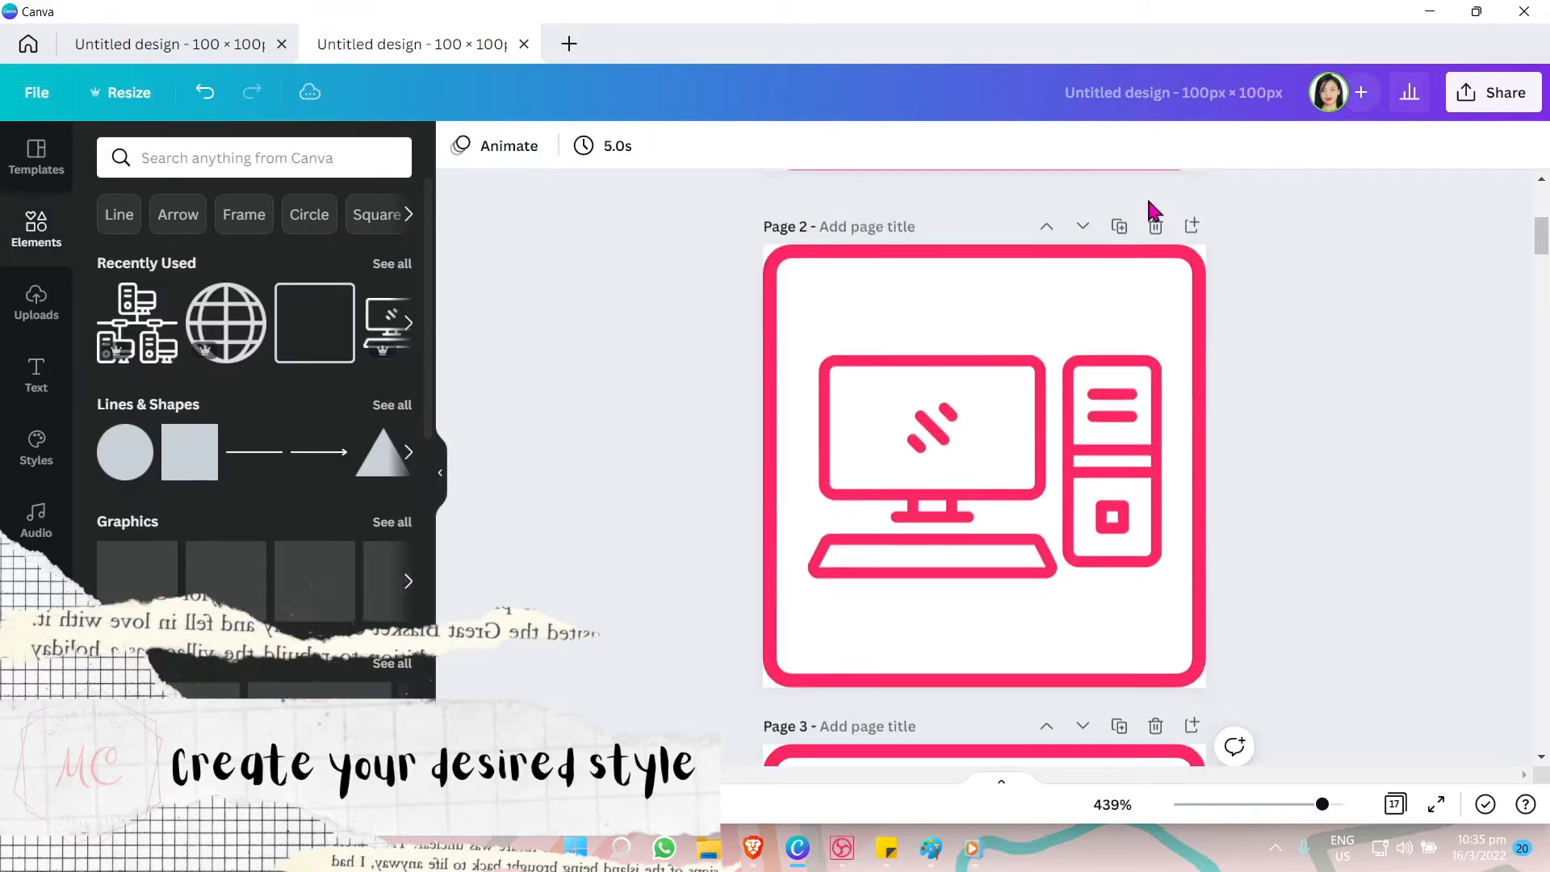
# Search the elements library for "computer" and browse the results for a suitable icon graphic.
pyautogui.click(165, 165)
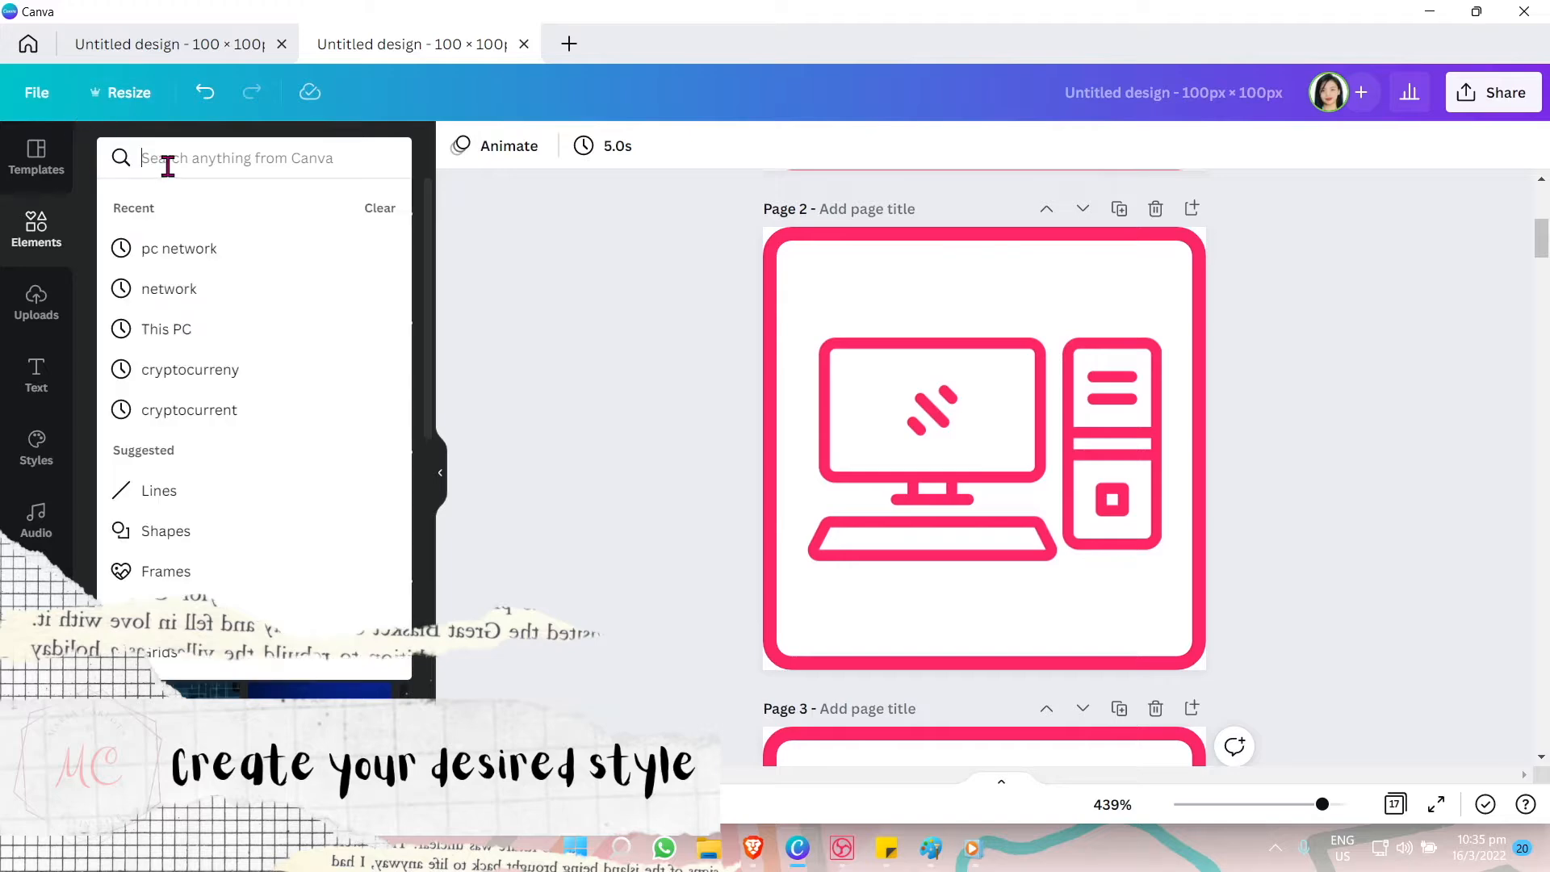
pyautogui.write('my c')
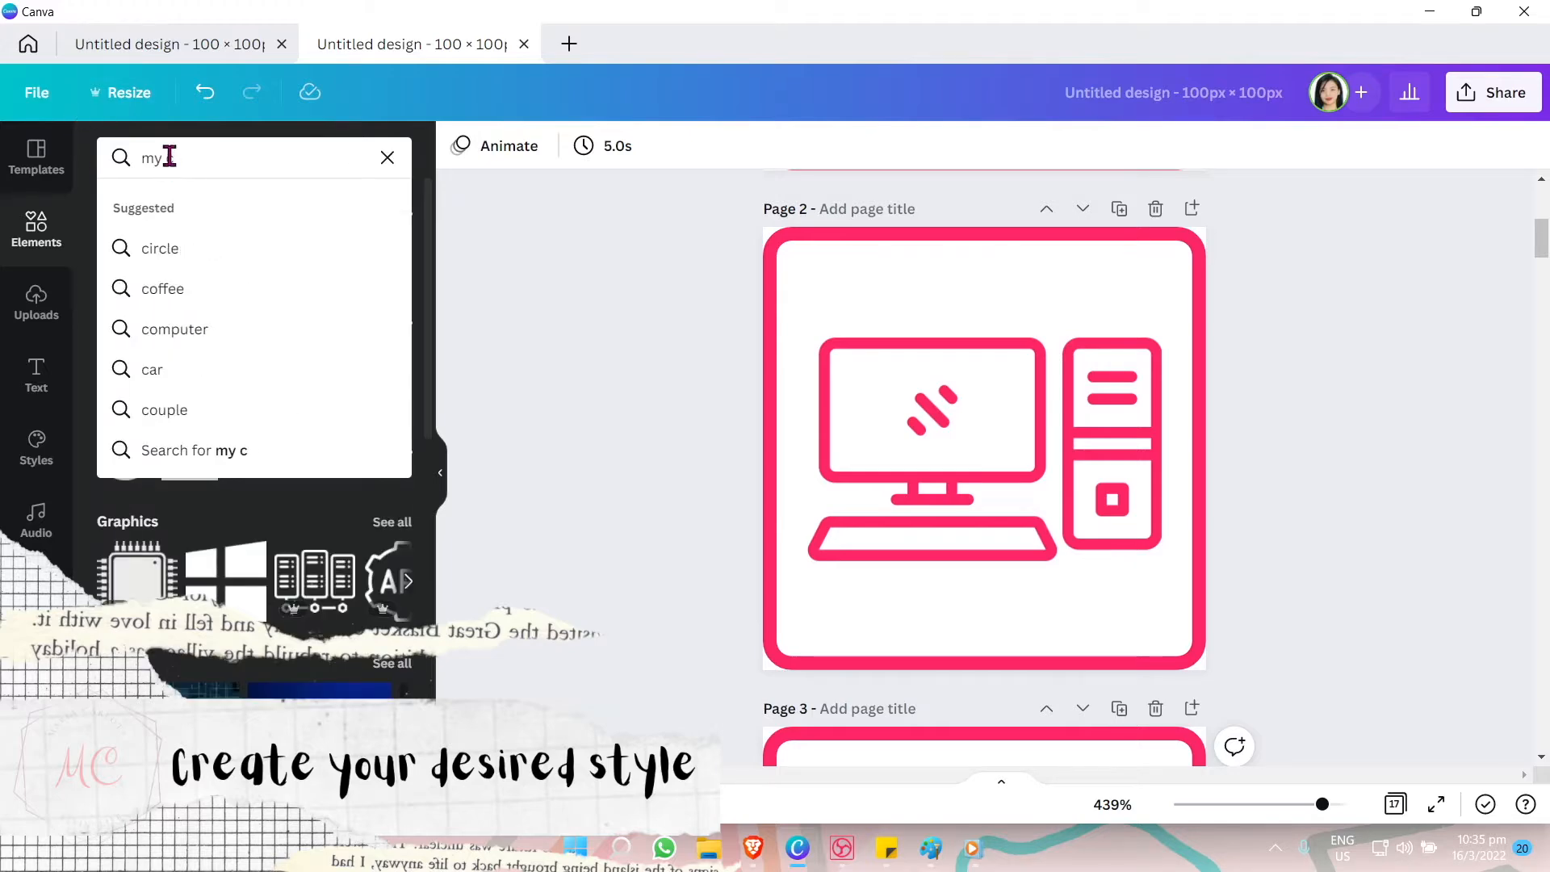
pyautogui.write('o,mp')
pyautogui.click(202, 249)
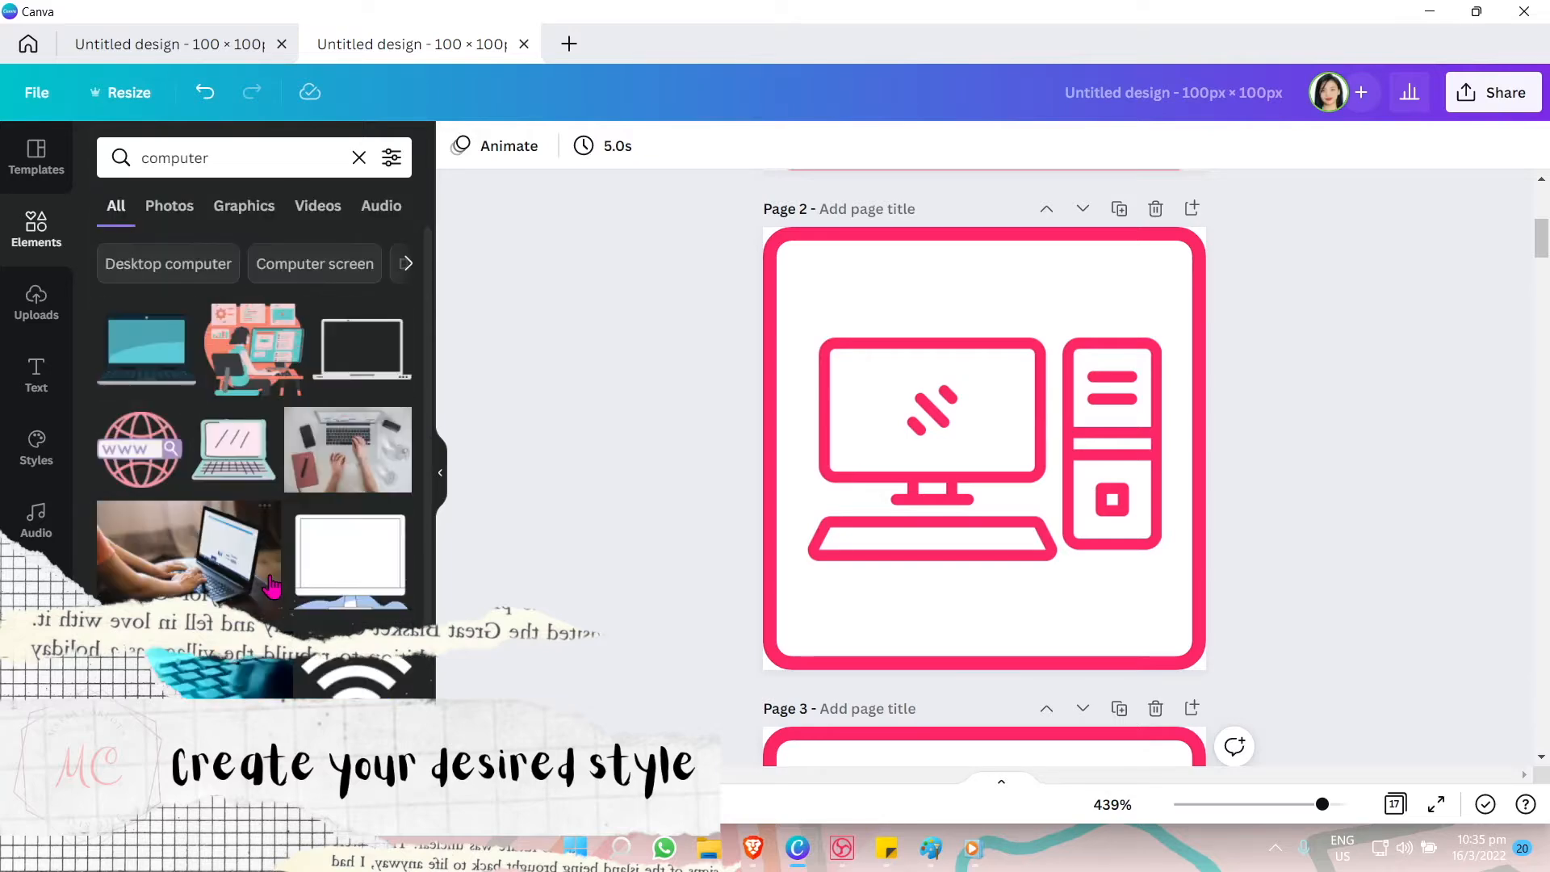
pyautogui.scroll(-5, 307, 517)
pyautogui.scroll(-10, 327, 517)
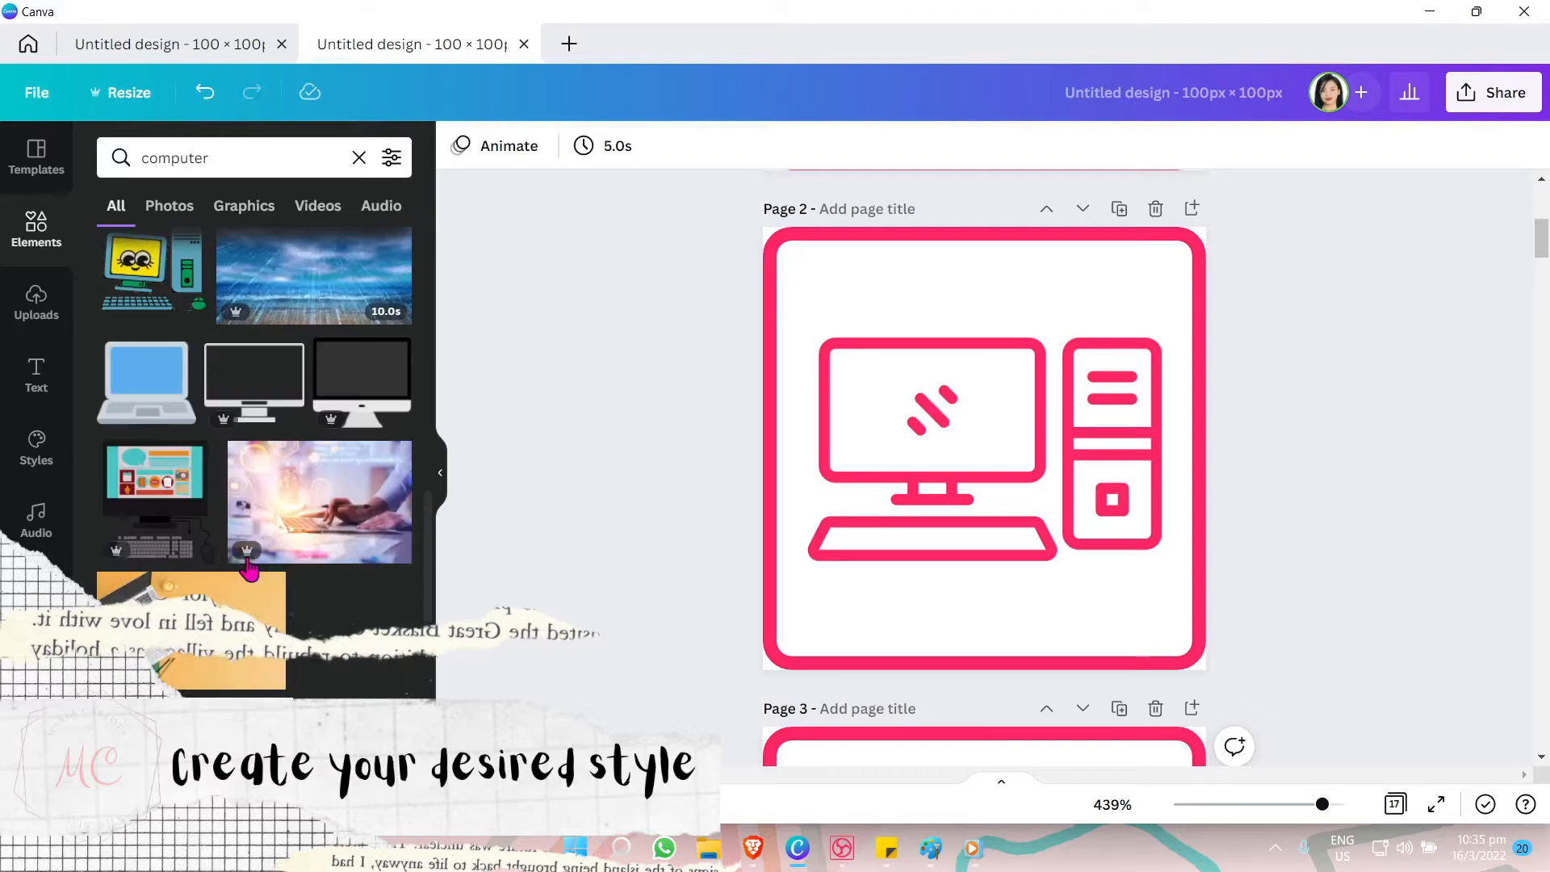
pyautogui.scroll(-5, 659, 549)
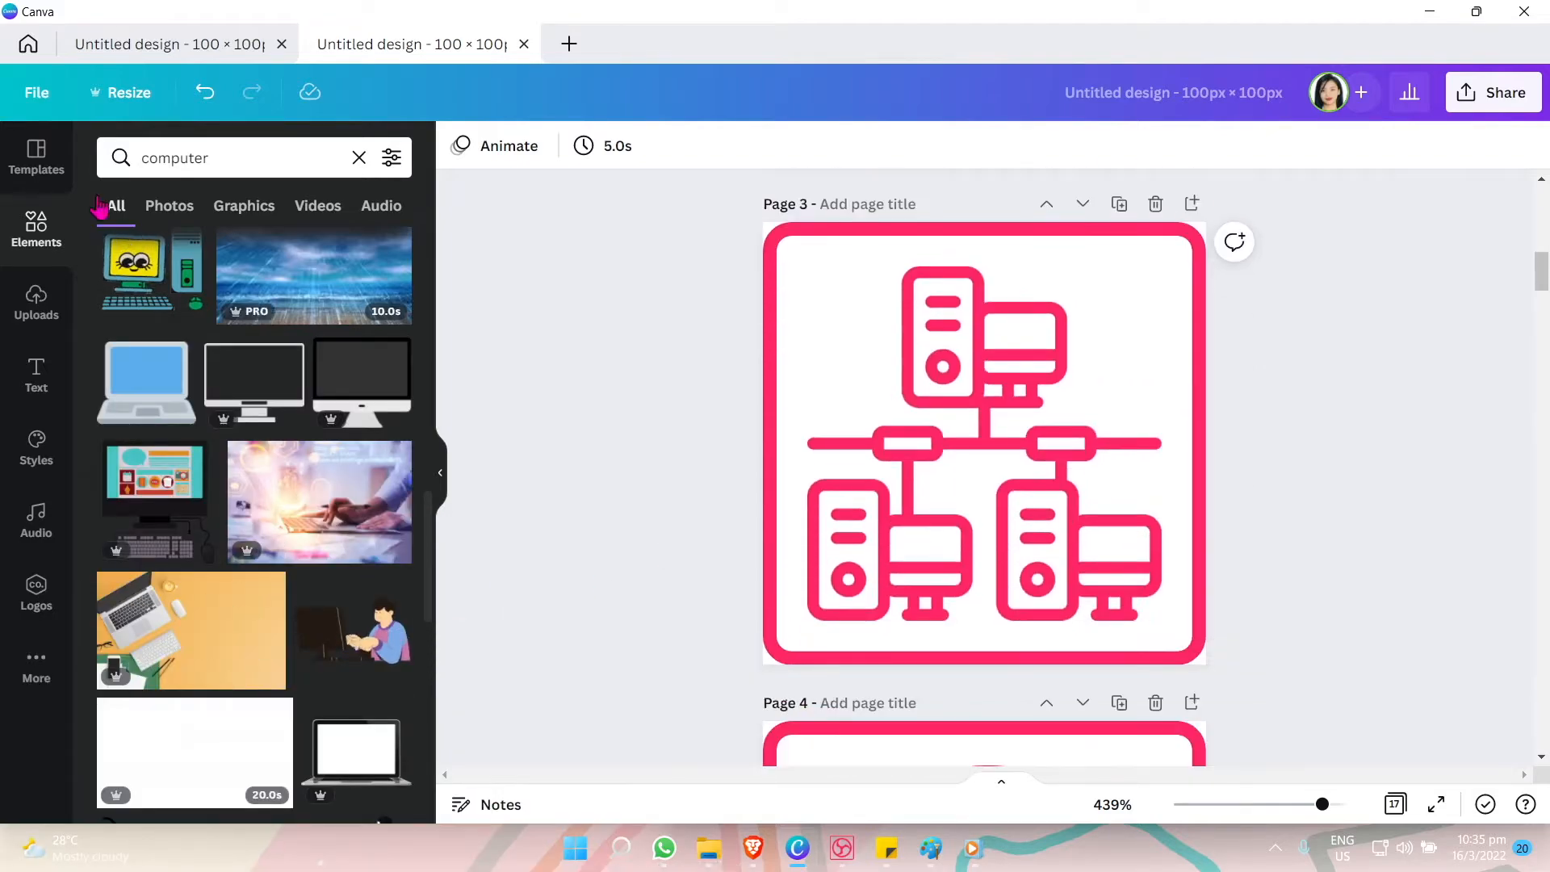
# Replace the search term in the elements library with "ne".
pyautogui.click(277, 159)
pyautogui.write('ne')
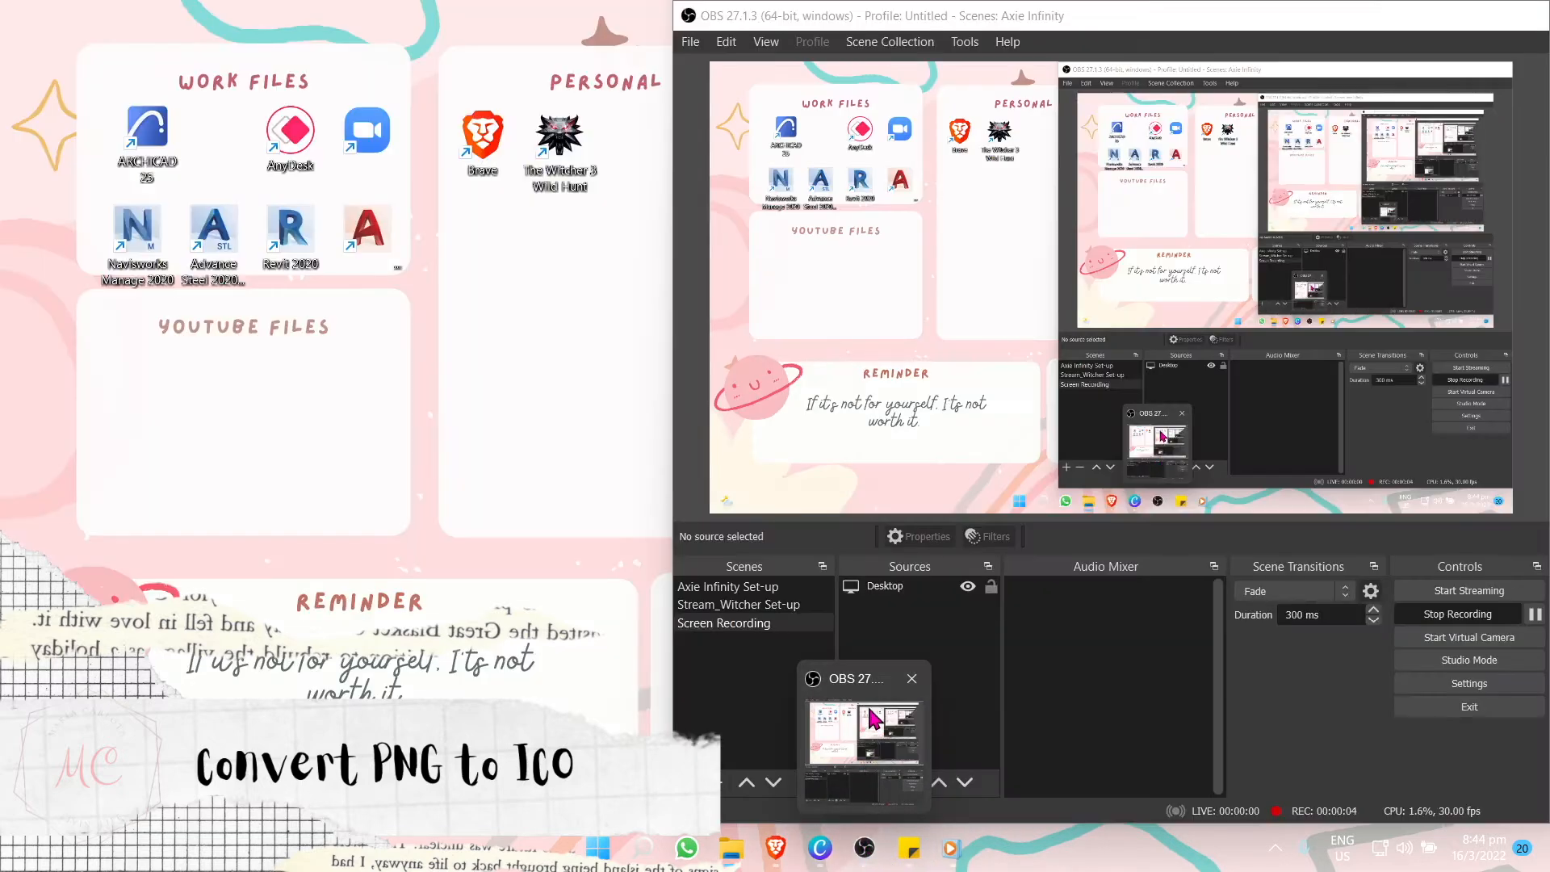
# Switch to the Brave browser, close the finished conversion page and open FreeConvert's bookmarked PNG to ICO Converter in a new tab.
pyautogui.moveTo(785, 862)
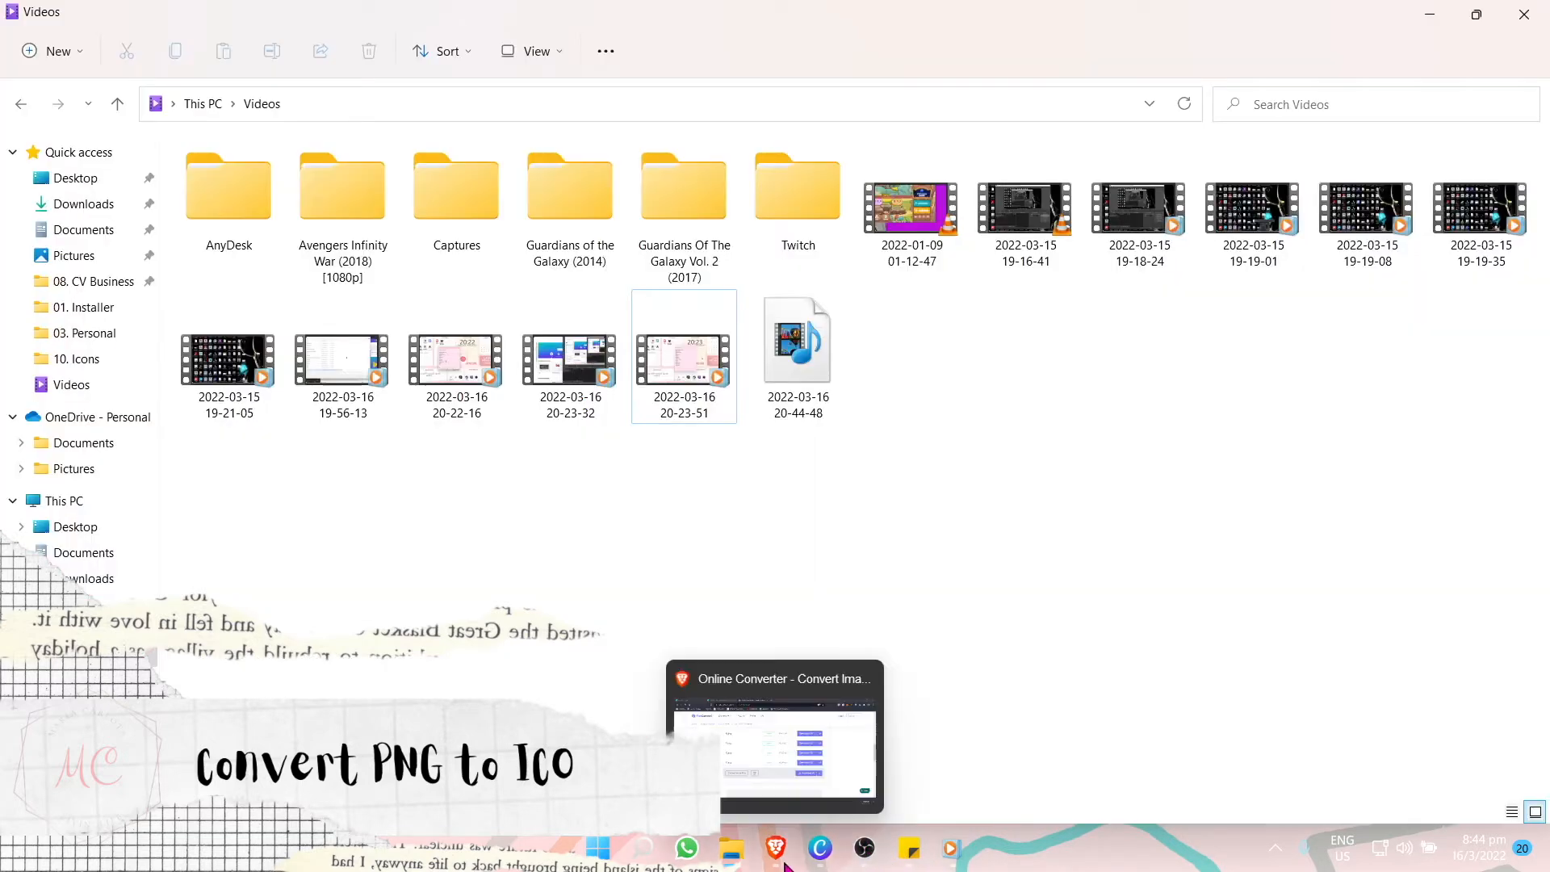
pyautogui.click(783, 795)
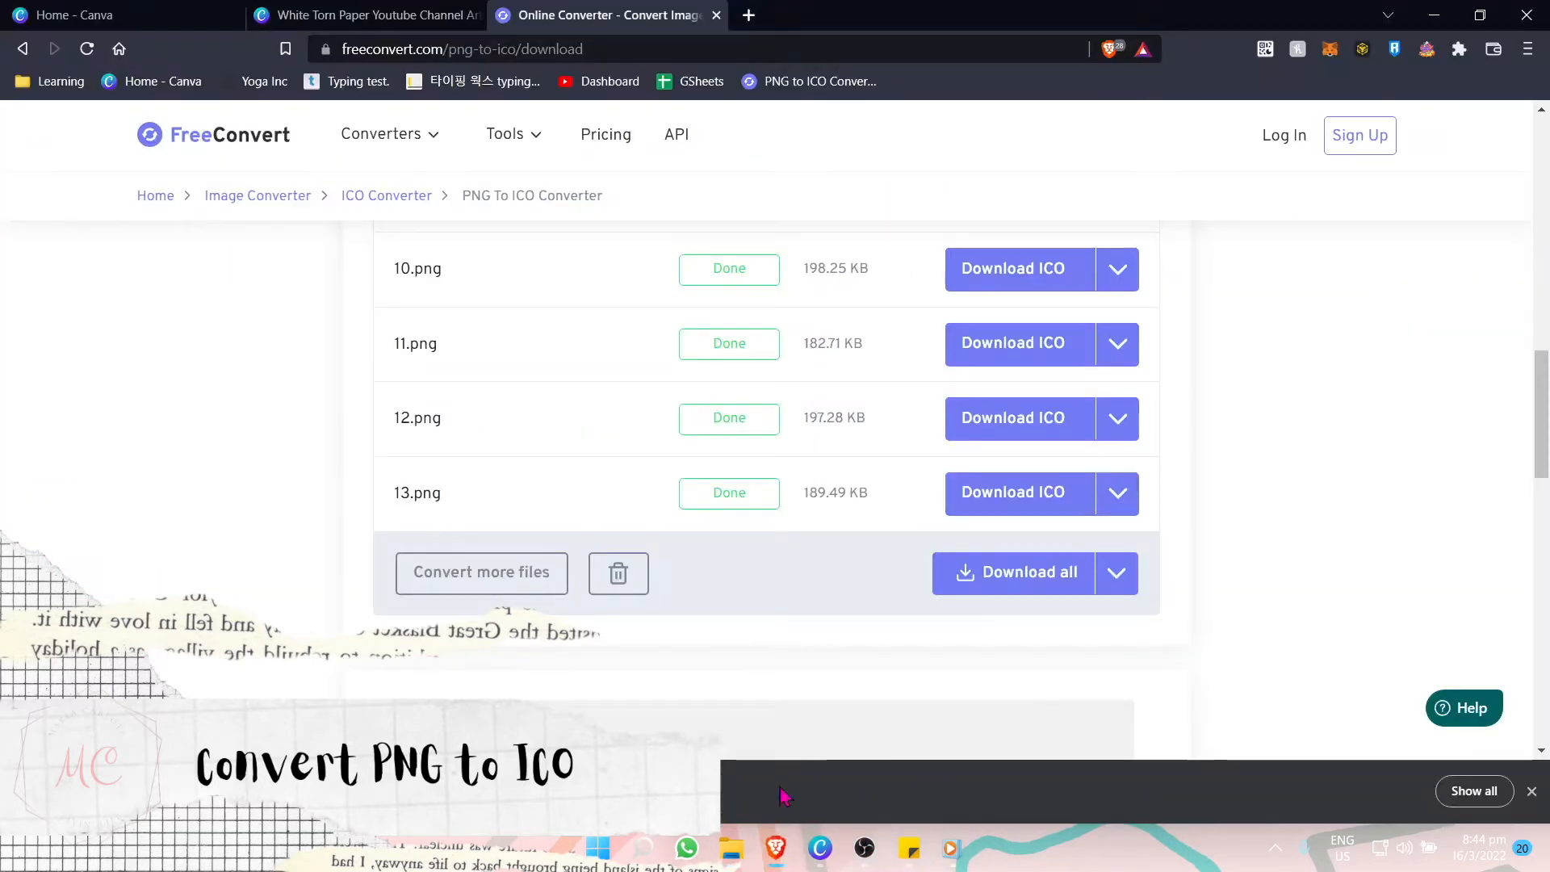
pyautogui.click(717, 19)
pyautogui.click(502, 14)
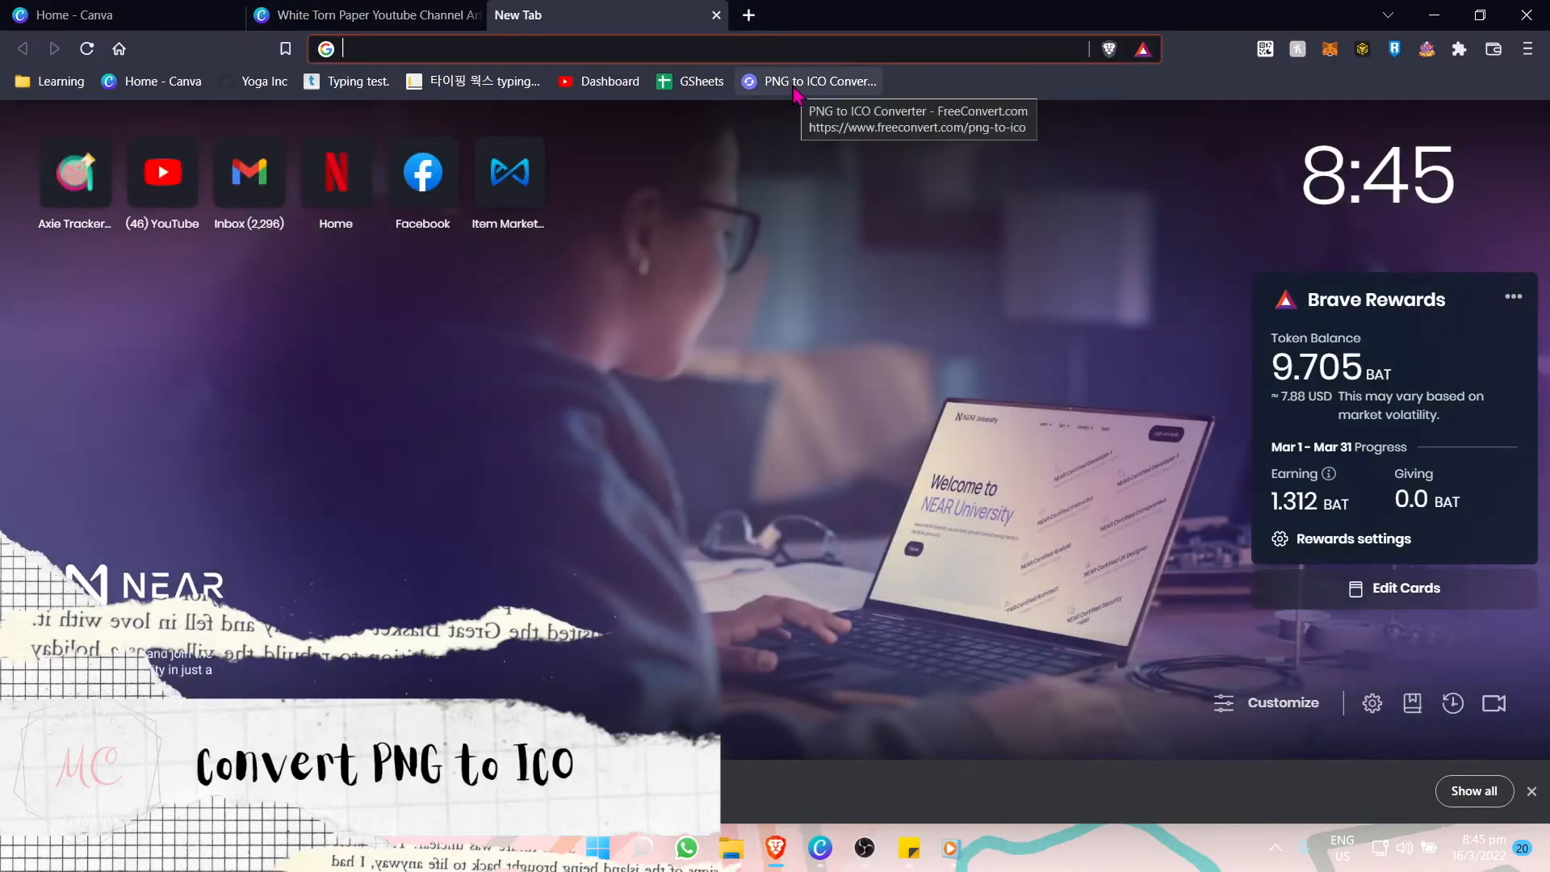
pyautogui.click(798, 91)
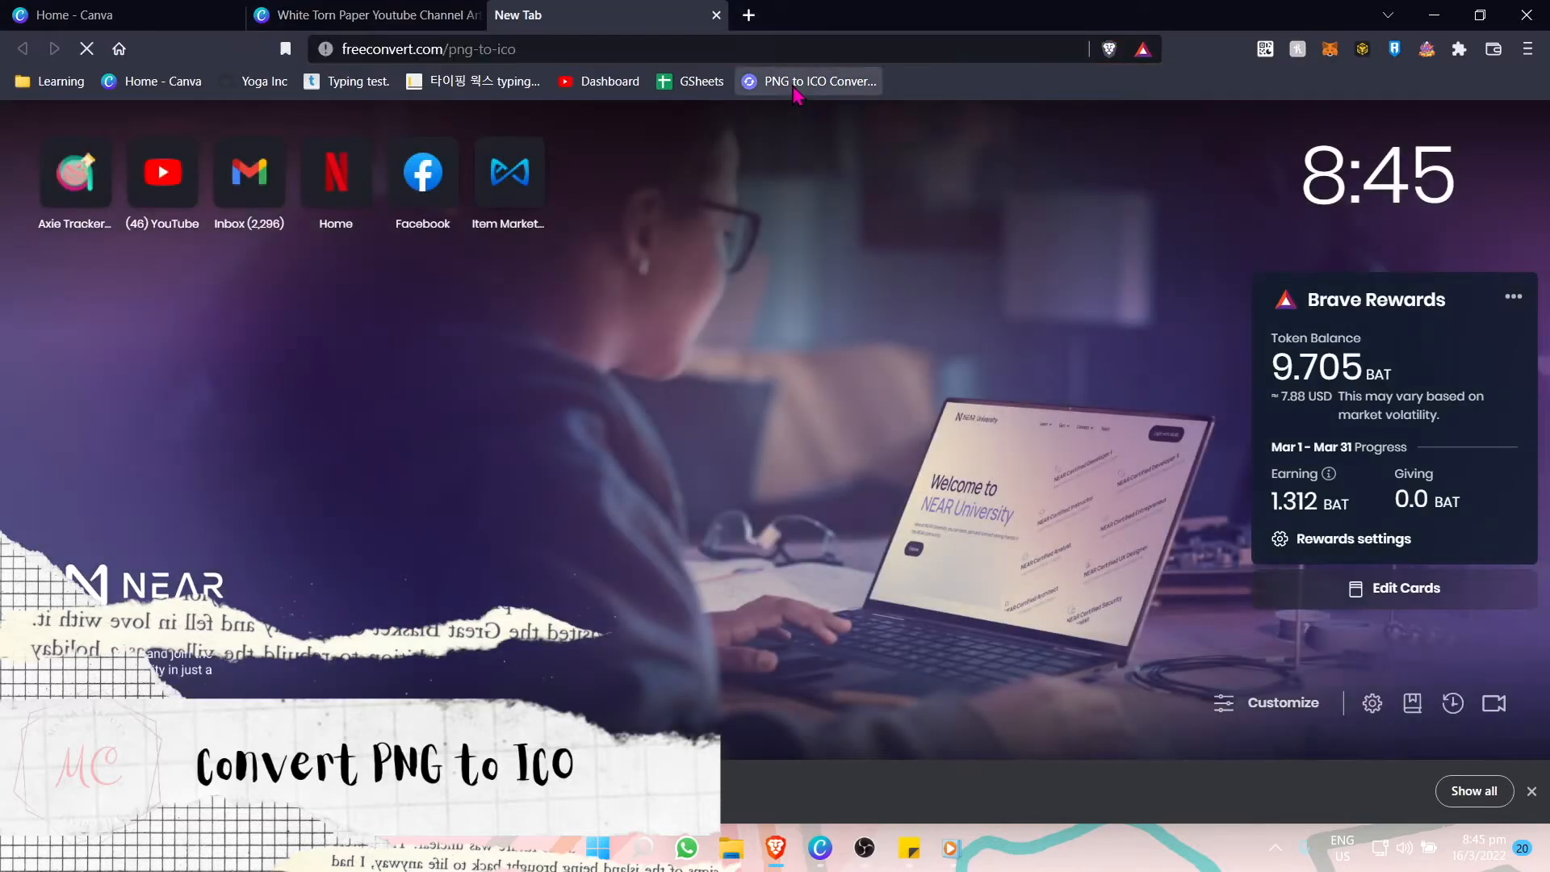
pyautogui.click(727, 49)
pyautogui.moveTo(381, 134)
pyautogui.click(735, 376)
# Upload all the PNG icons, 1 to 13, from the Complete Design folder and convert them to ICO.
pyautogui.scroll(-2, 739, 388)
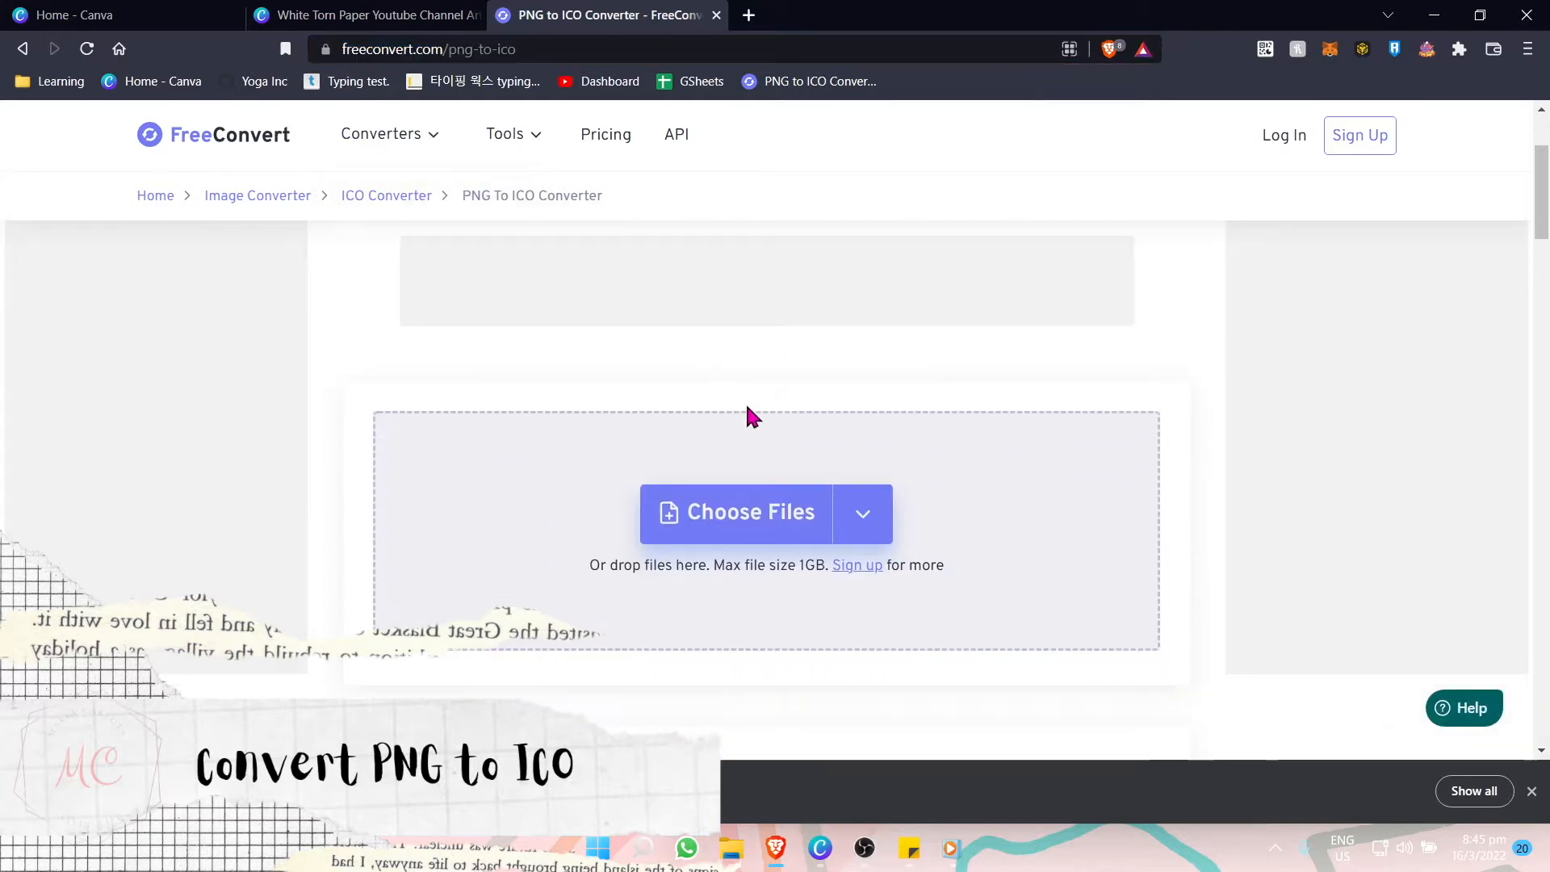
pyautogui.click(757, 511)
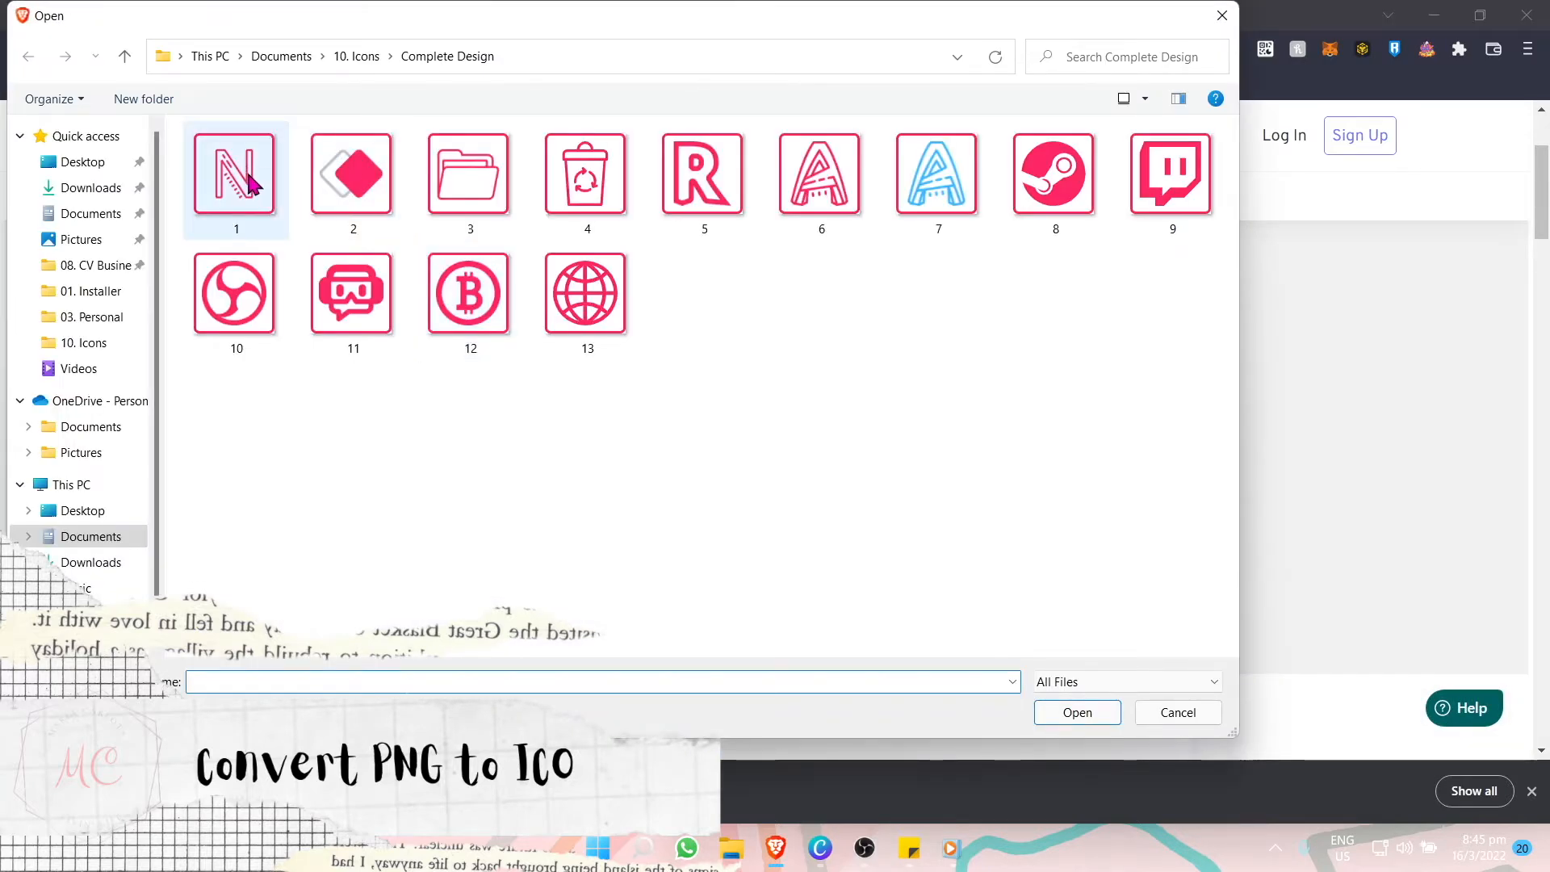
pyautogui.hotkey('ctrl', 'a')
pyautogui.click(1105, 706)
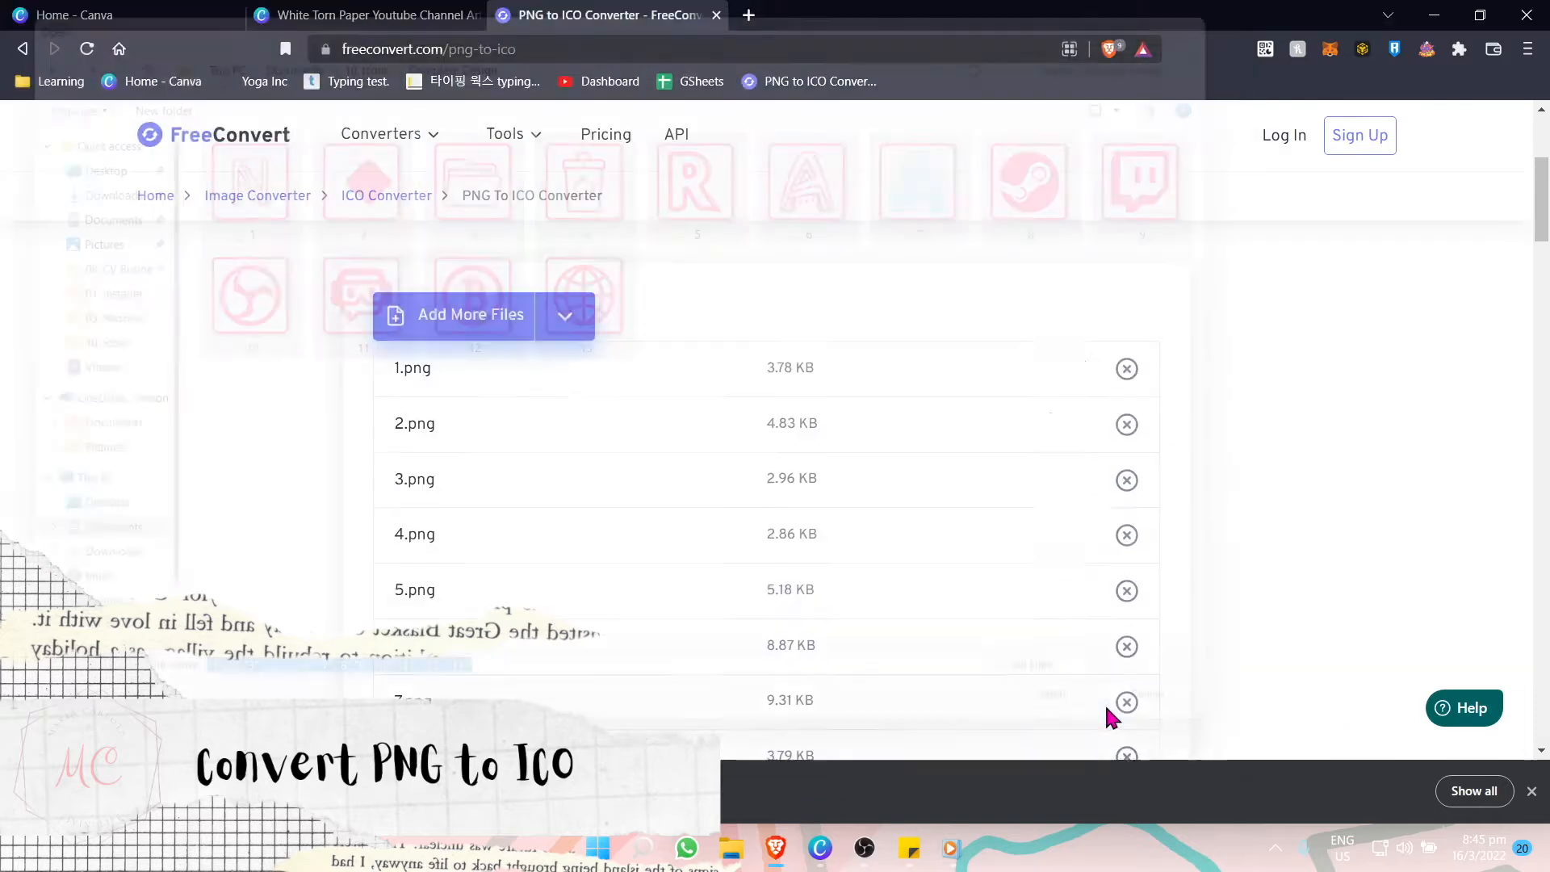
pyautogui.scroll(-6, 1082, 701)
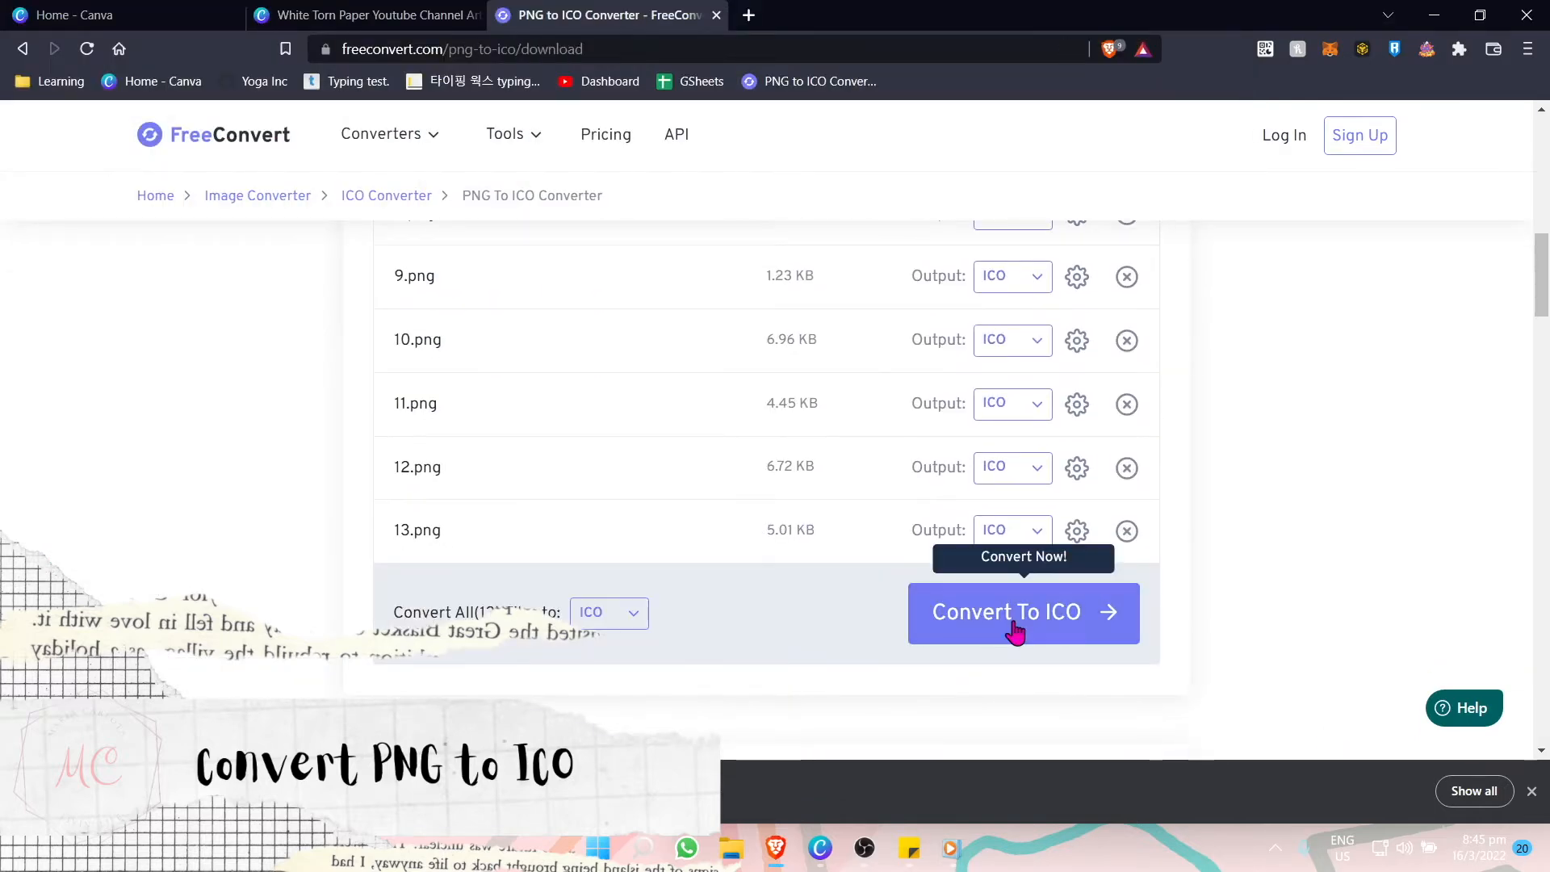
pyautogui.click(1021, 627)
# Read the notice about simultaneous conversions, dismiss the downloads bar and check each file's conversion progress.
pyautogui.scroll(-3, 1001, 501)
pyautogui.scroll(-3, 889, 589)
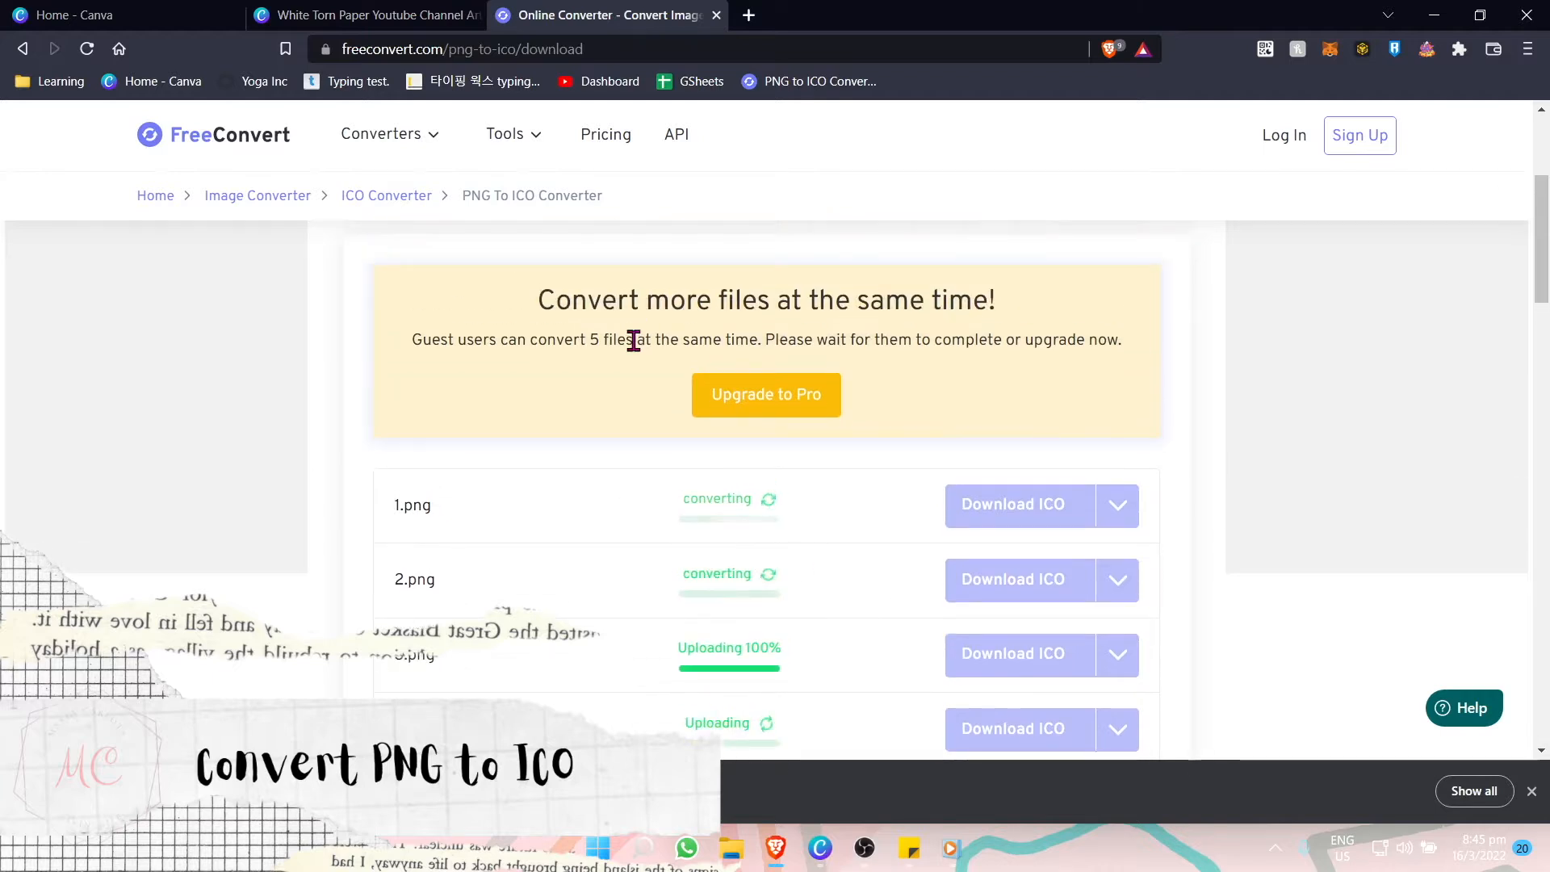
pyautogui.moveTo(646, 339); pyautogui.dragTo(470, 342)
pyautogui.click(561, 437)
pyautogui.scroll(-3, 561, 437)
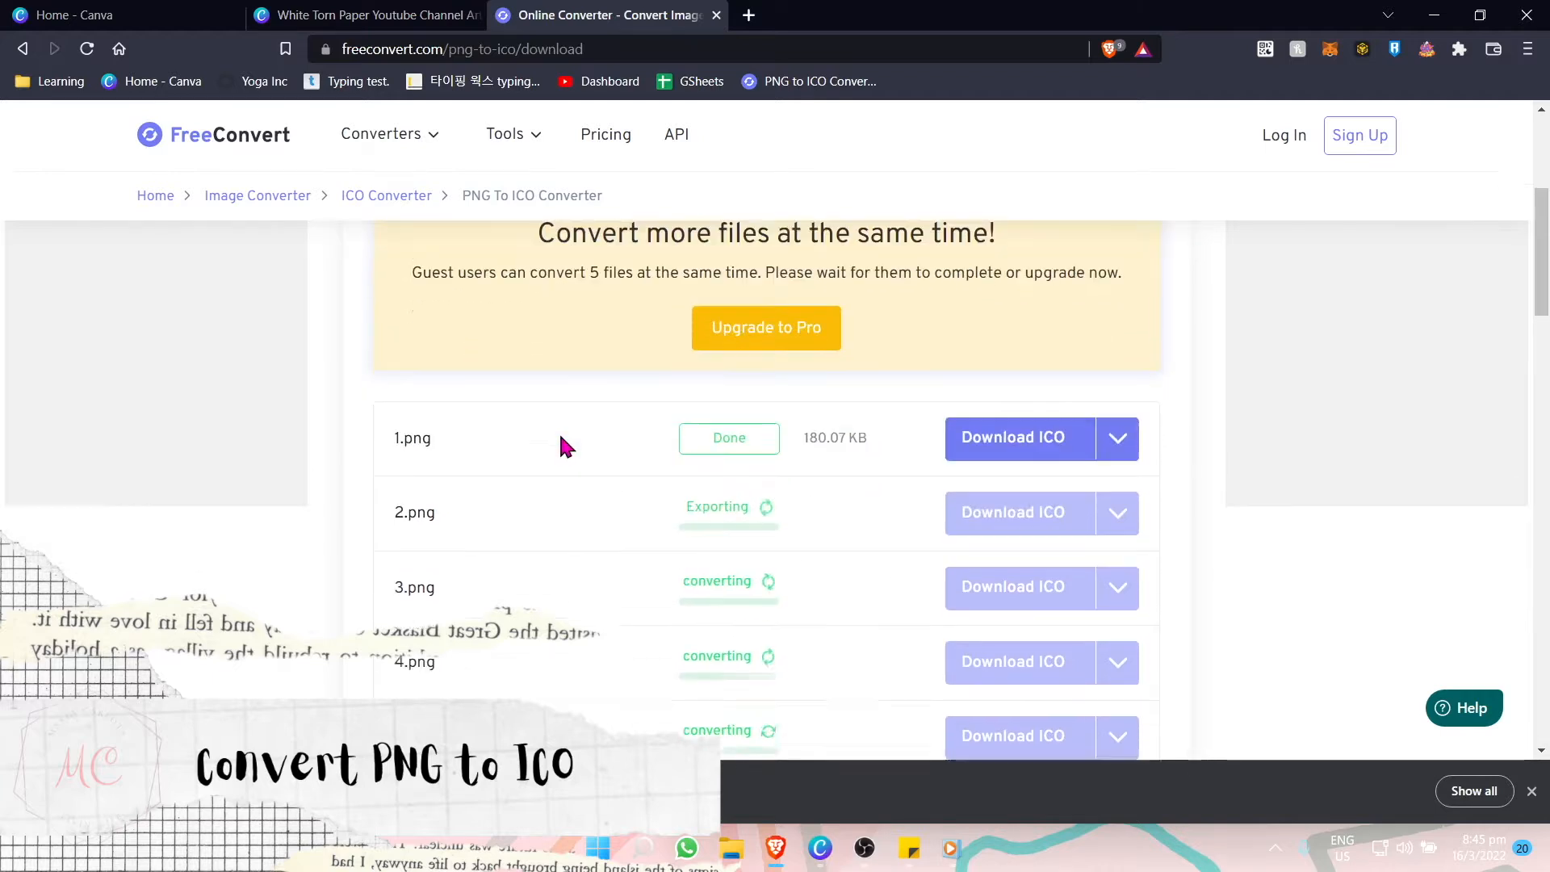
pyautogui.click(1531, 792)
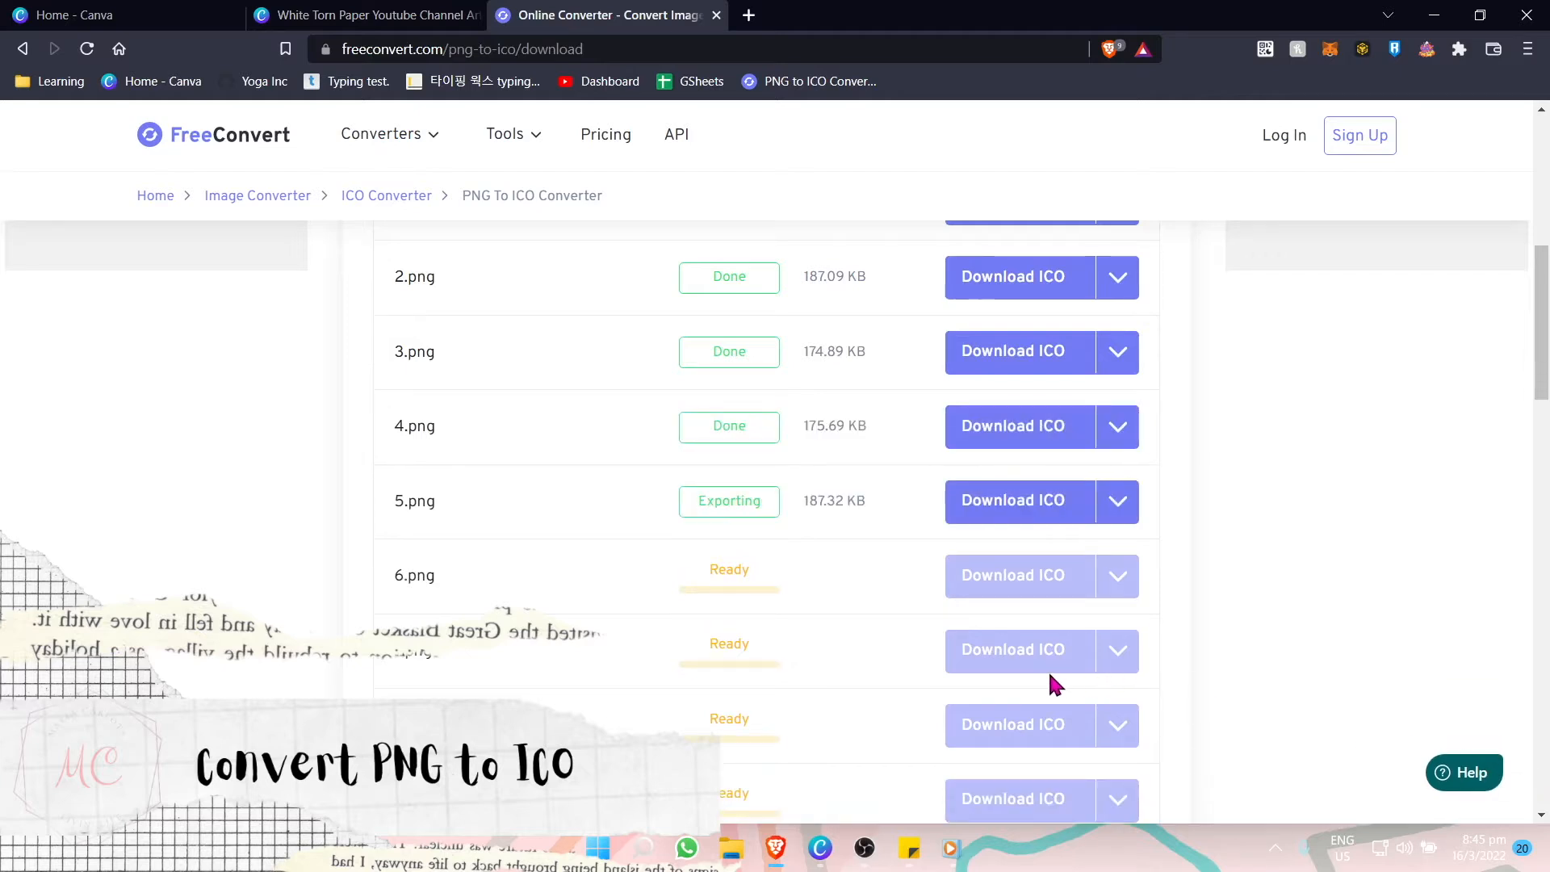
pyautogui.scroll(-1, 1050, 675)
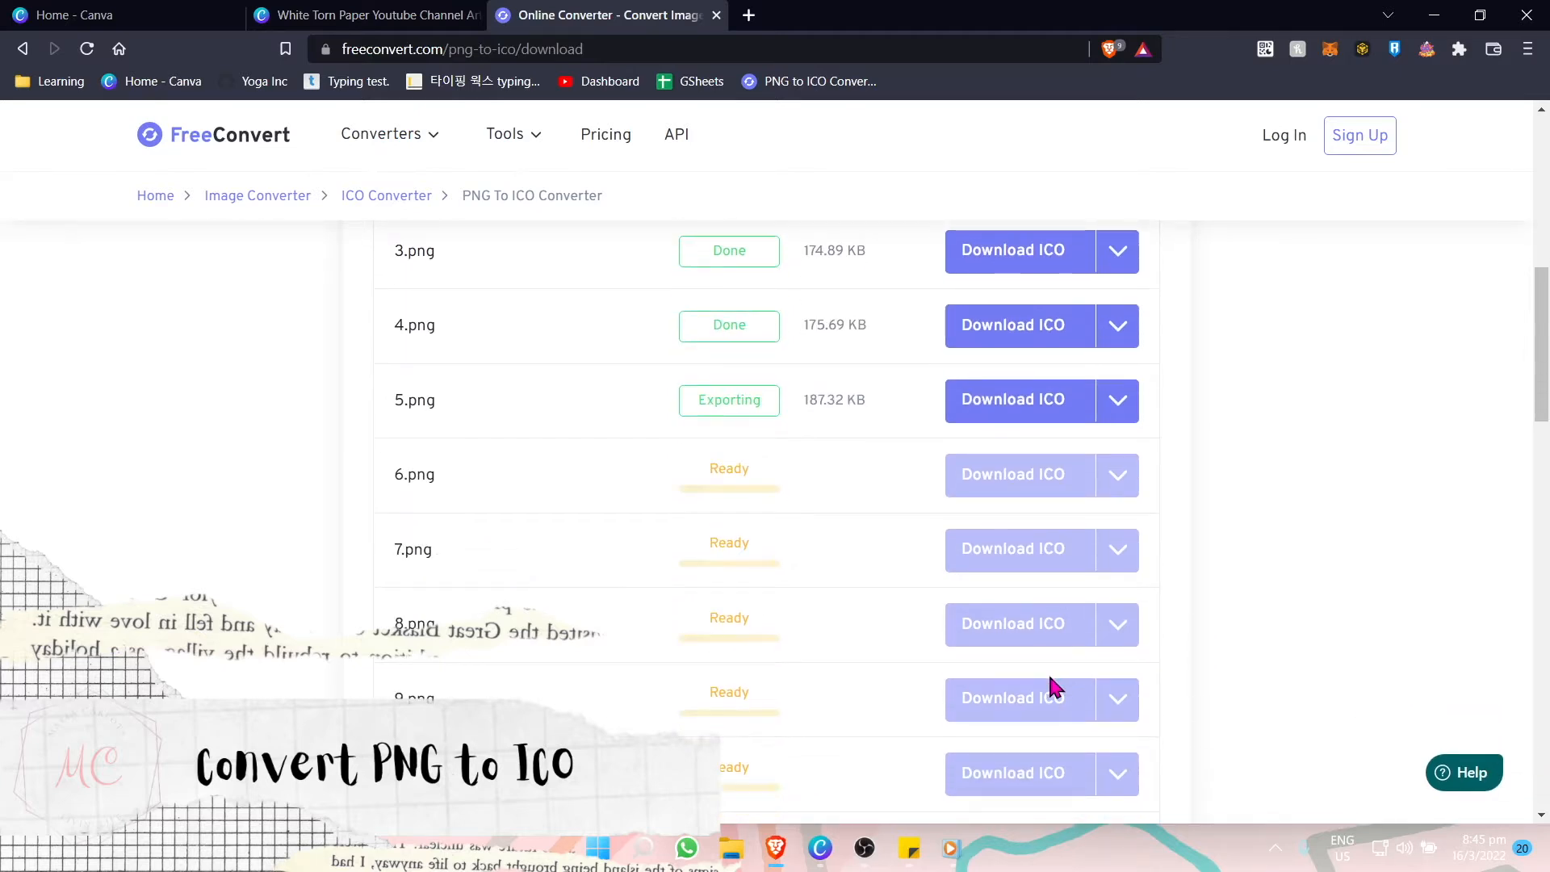
pyautogui.scroll(-1, 1054, 690)
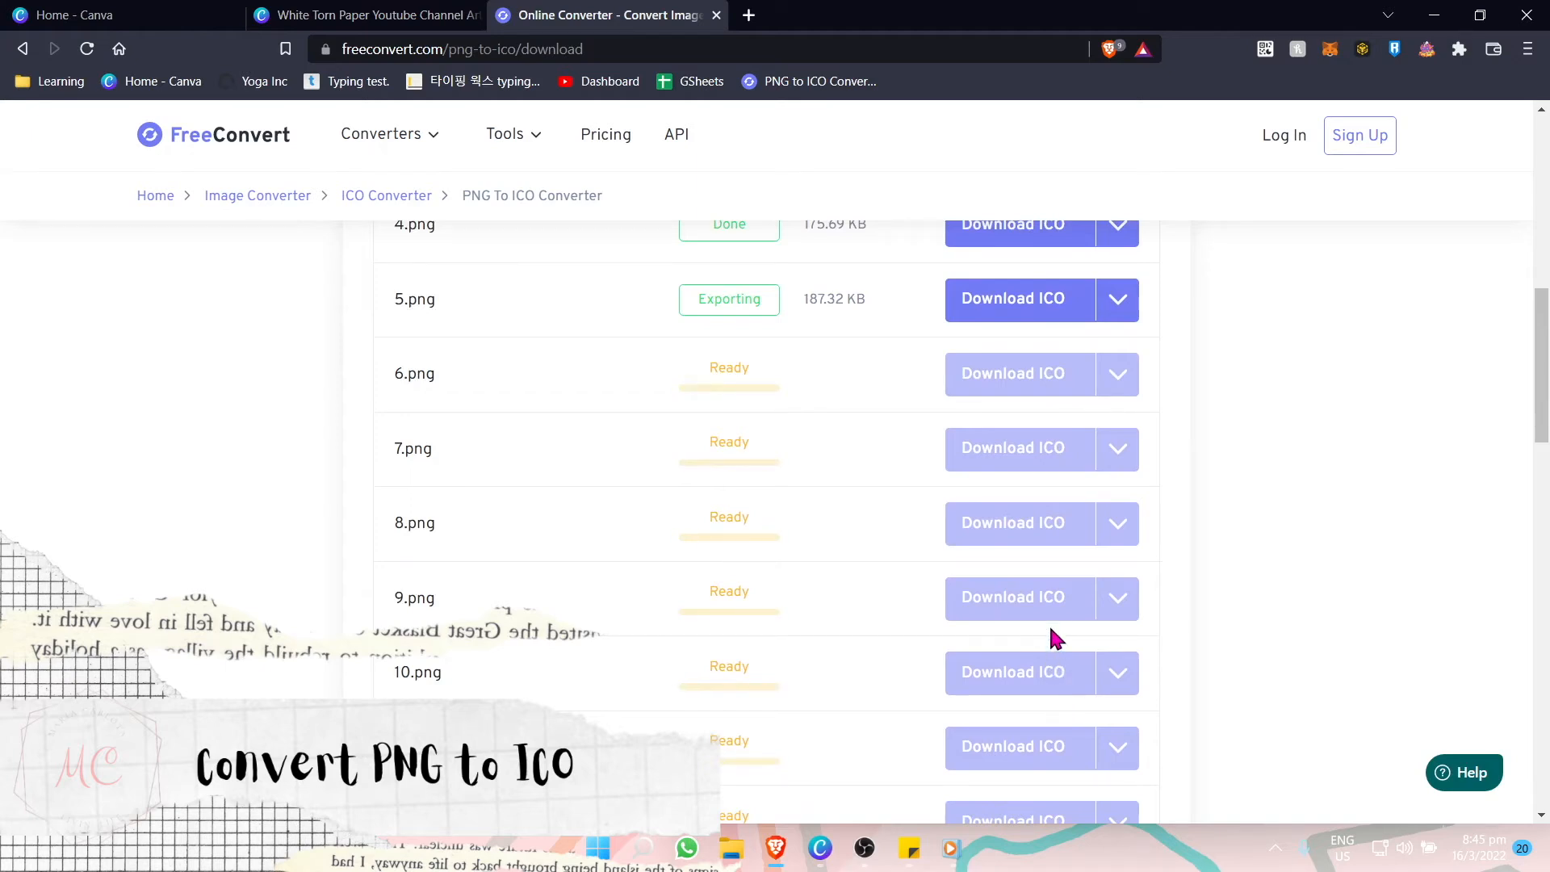
pyautogui.scroll(2, 1051, 630)
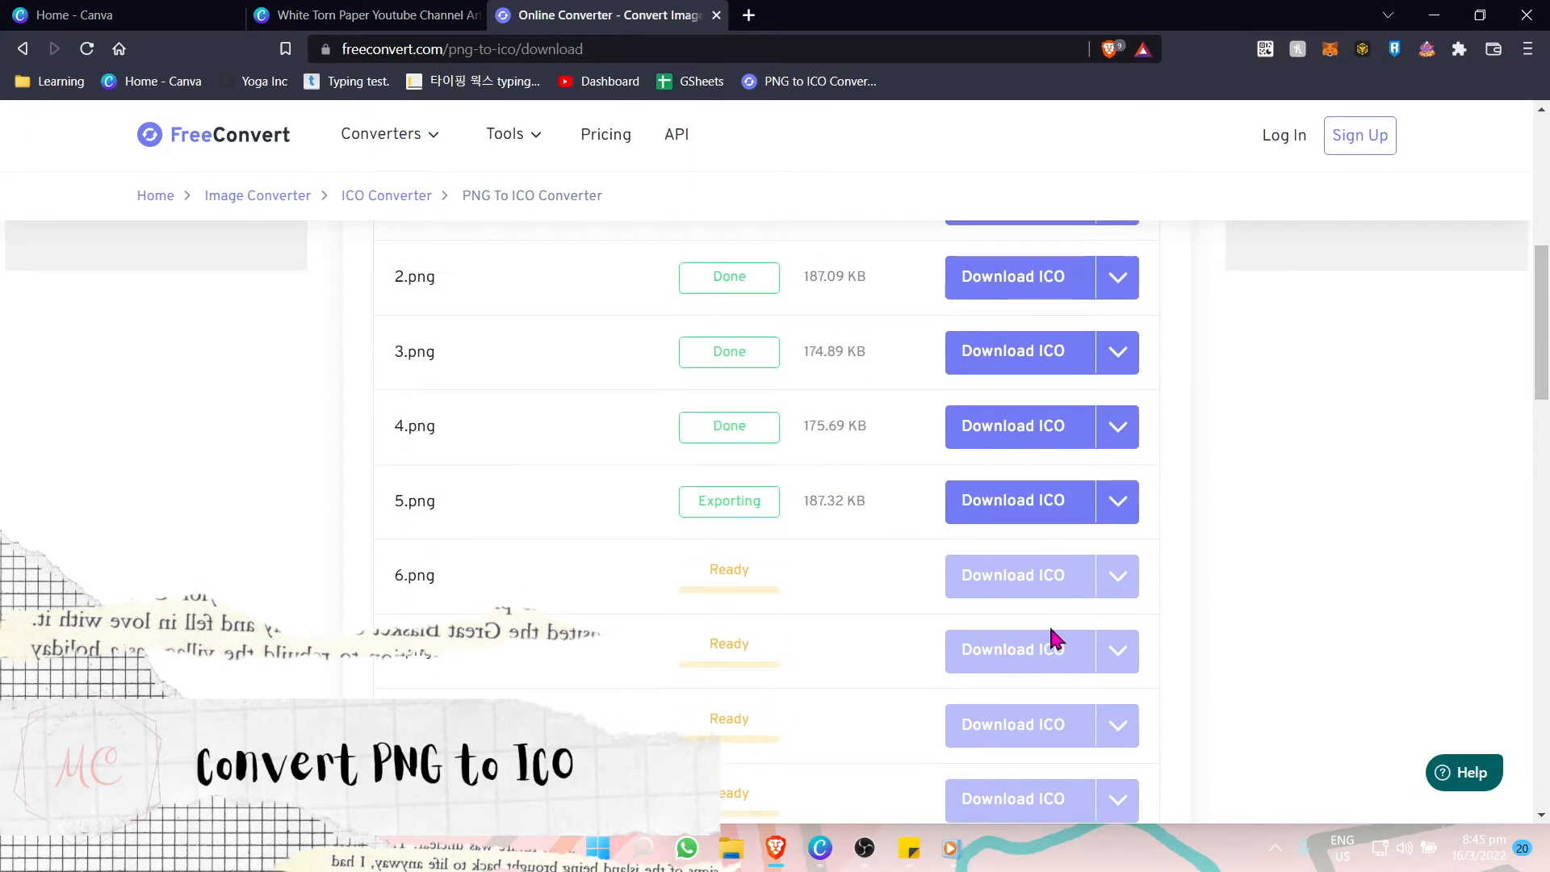
# Run the conversion again for the files still waiting, one batch after another.
pyautogui.scroll(-4, 1058, 675)
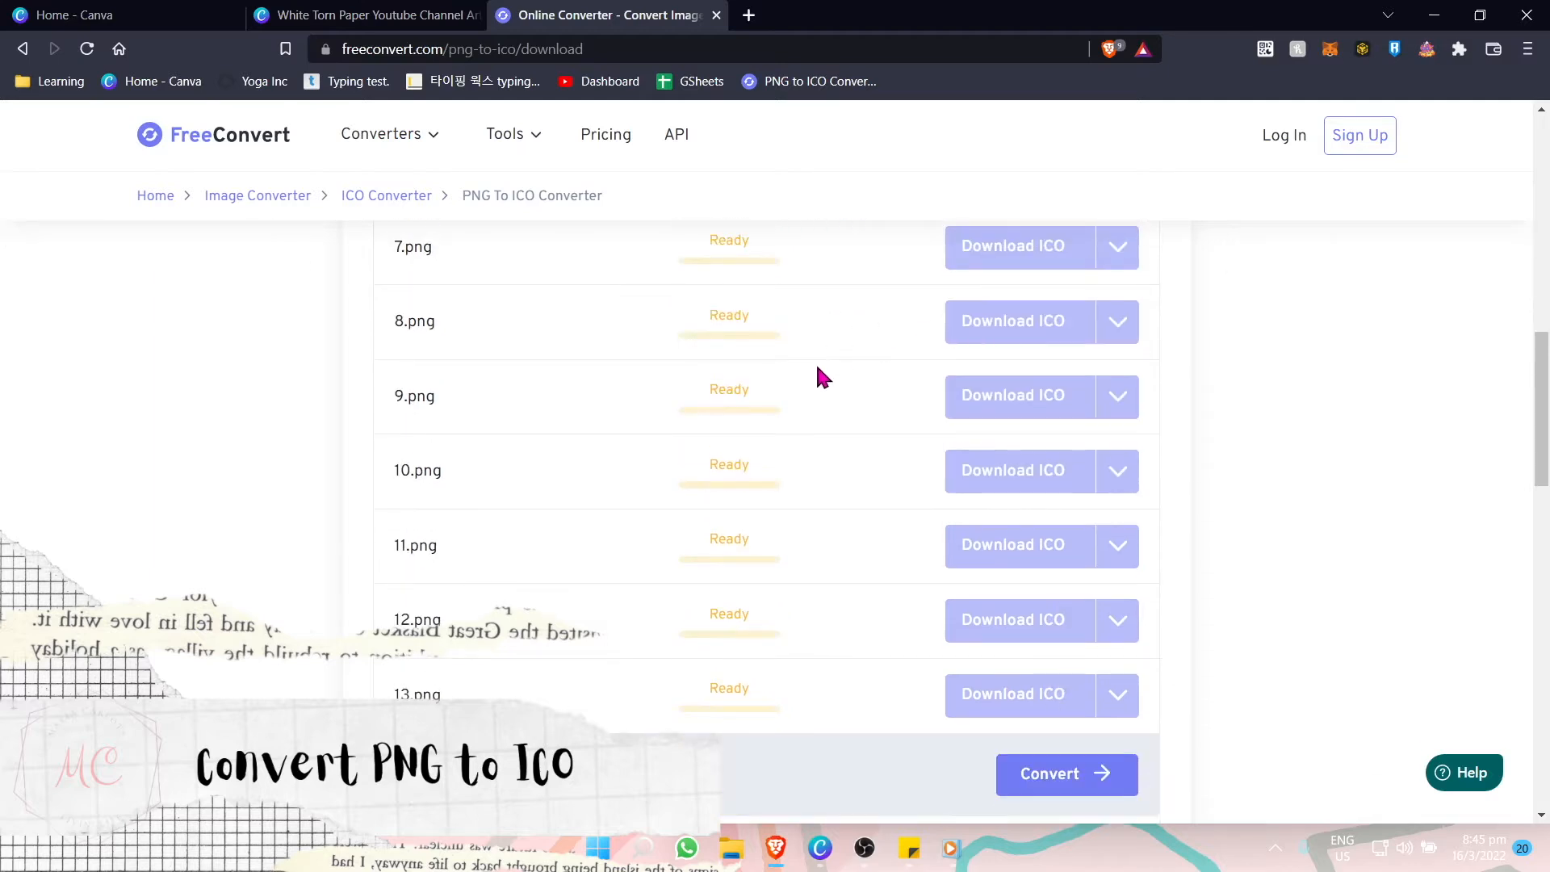
pyautogui.click(1113, 774)
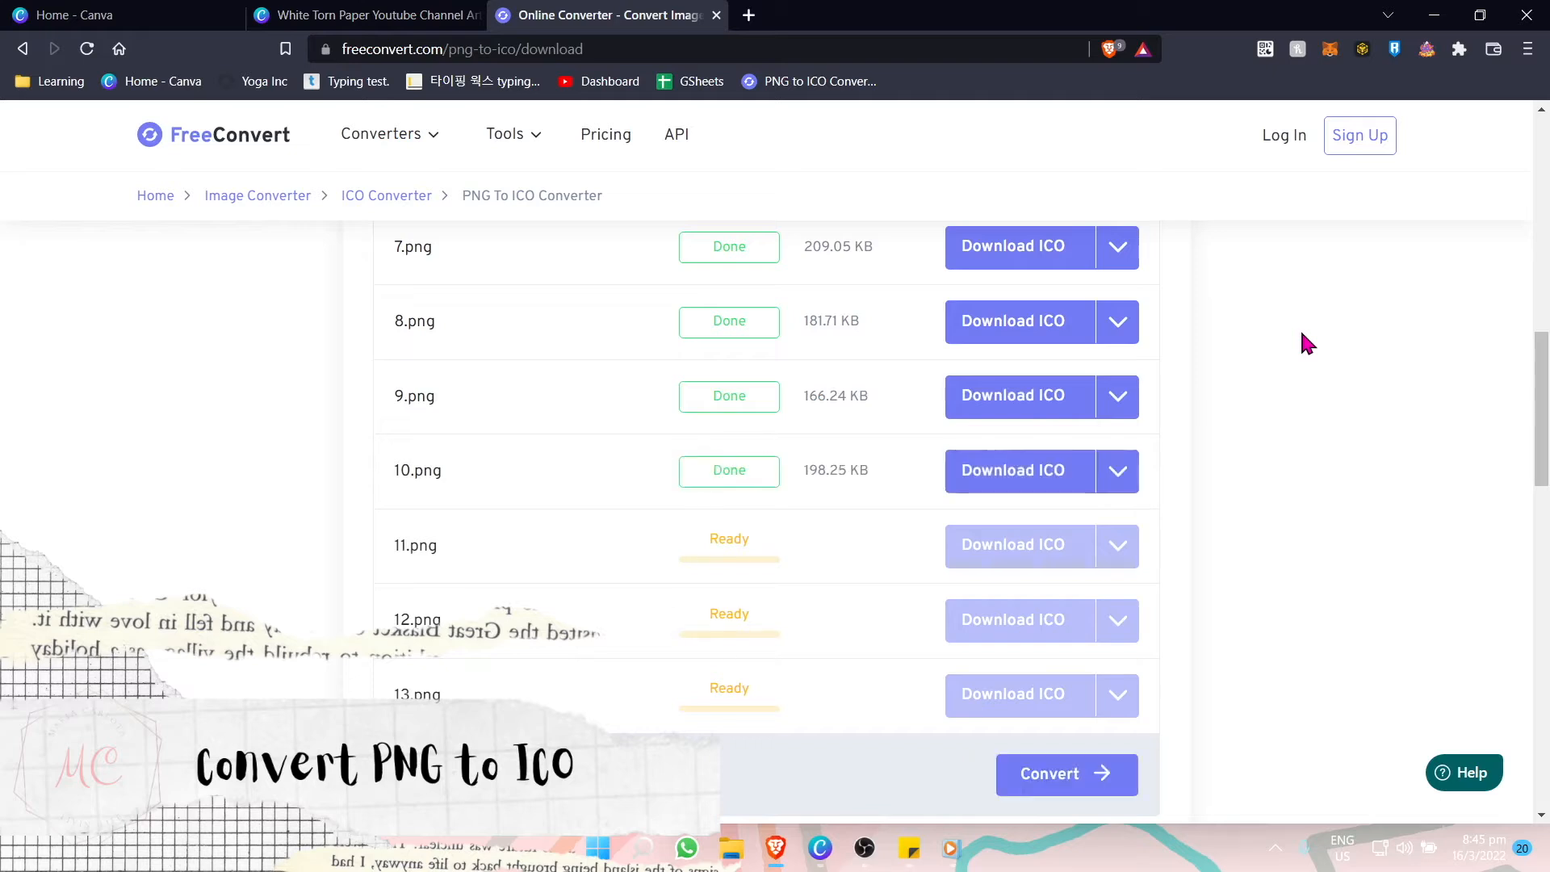
pyautogui.click(1078, 774)
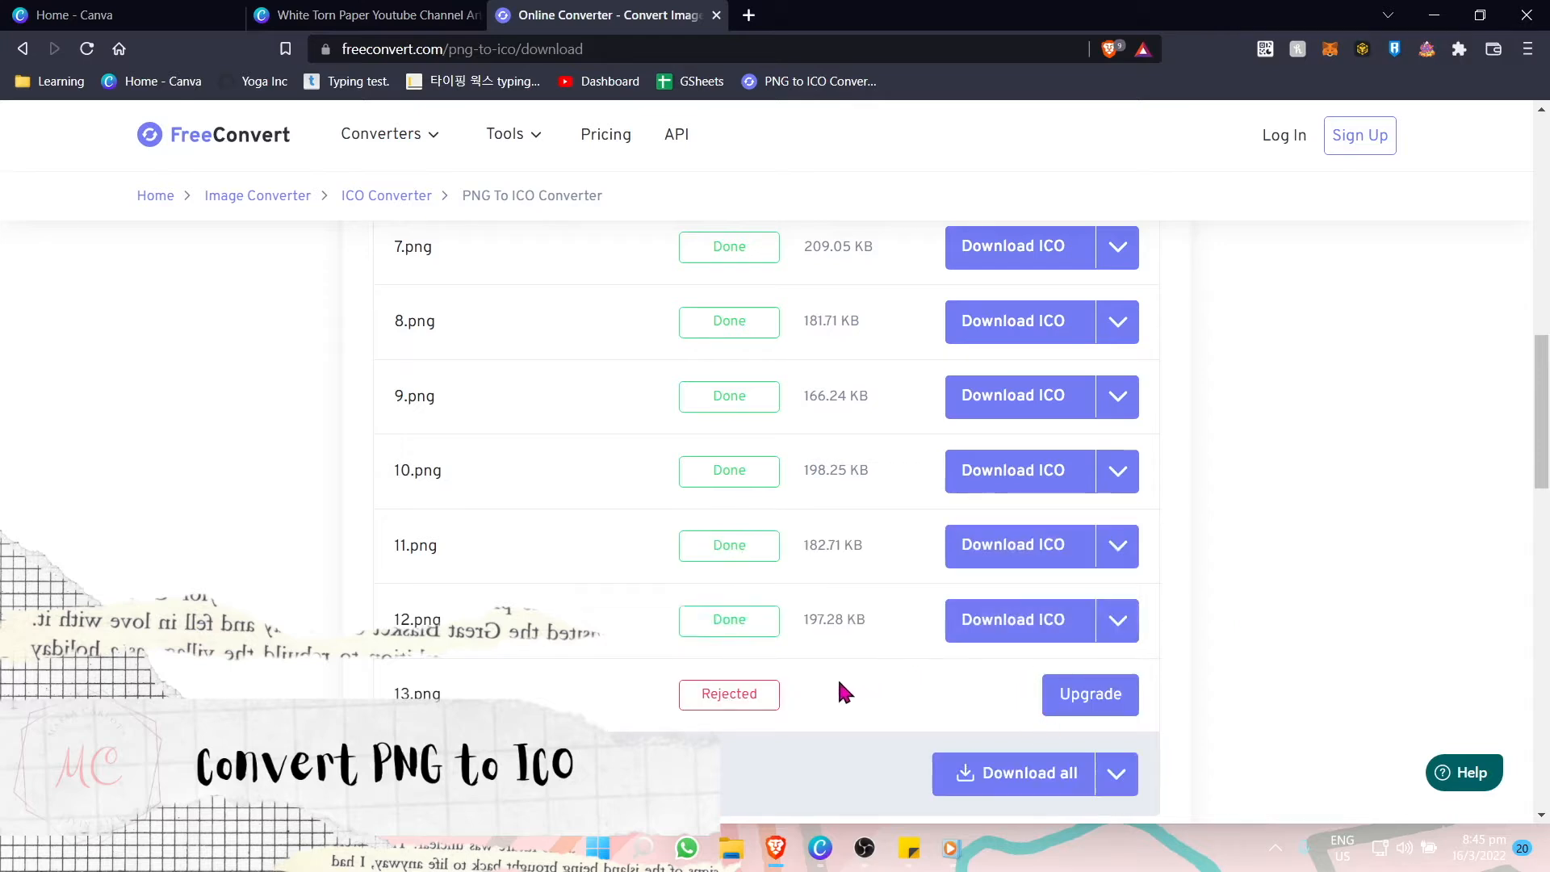
# Examine the conversion status of 13.png and read the notice above the file list.
pyautogui.moveTo(750, 682)
pyautogui.moveTo(757, 695); pyautogui.dragTo(679, 692)
pyautogui.click(856, 702)
pyautogui.scroll(7, 814, 715)
pyautogui.scroll(1, 817, 704)
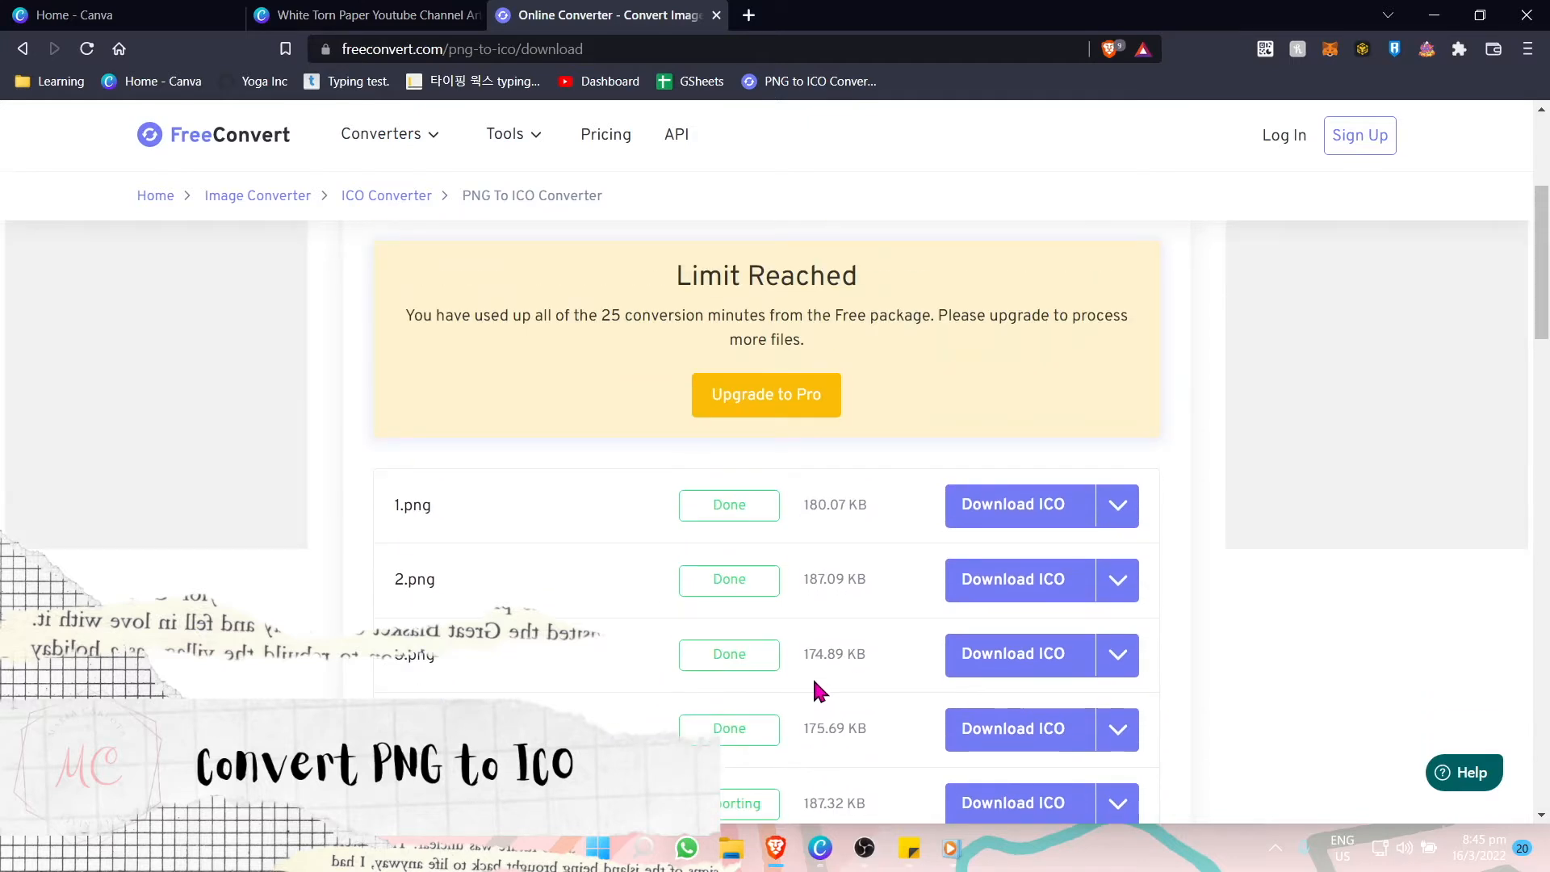
pyautogui.moveTo(618, 317); pyautogui.dragTo(435, 331)
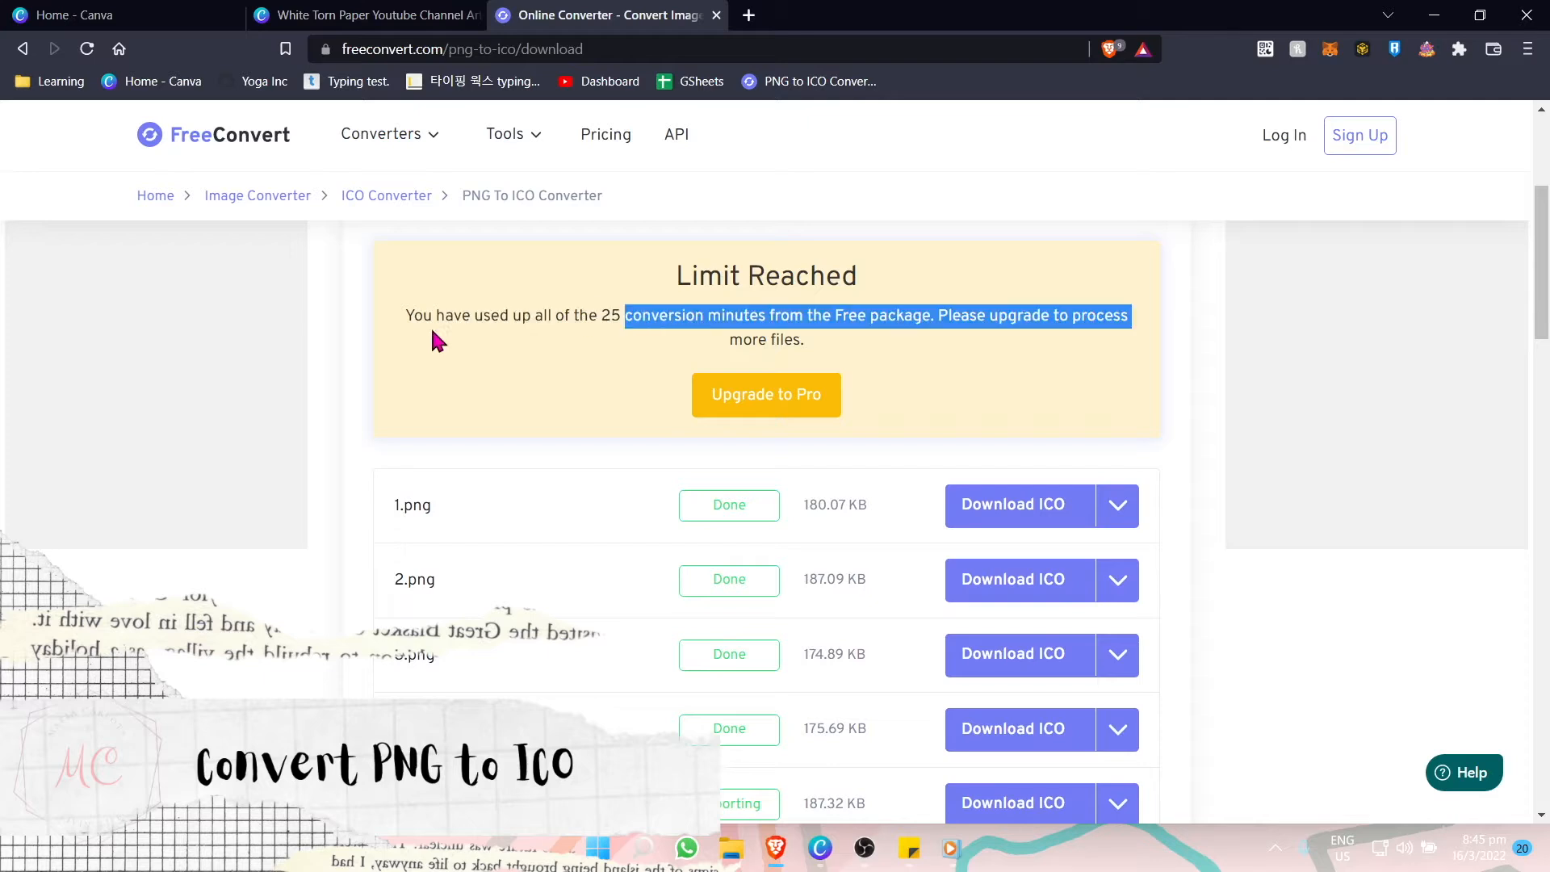
pyautogui.click(917, 371)
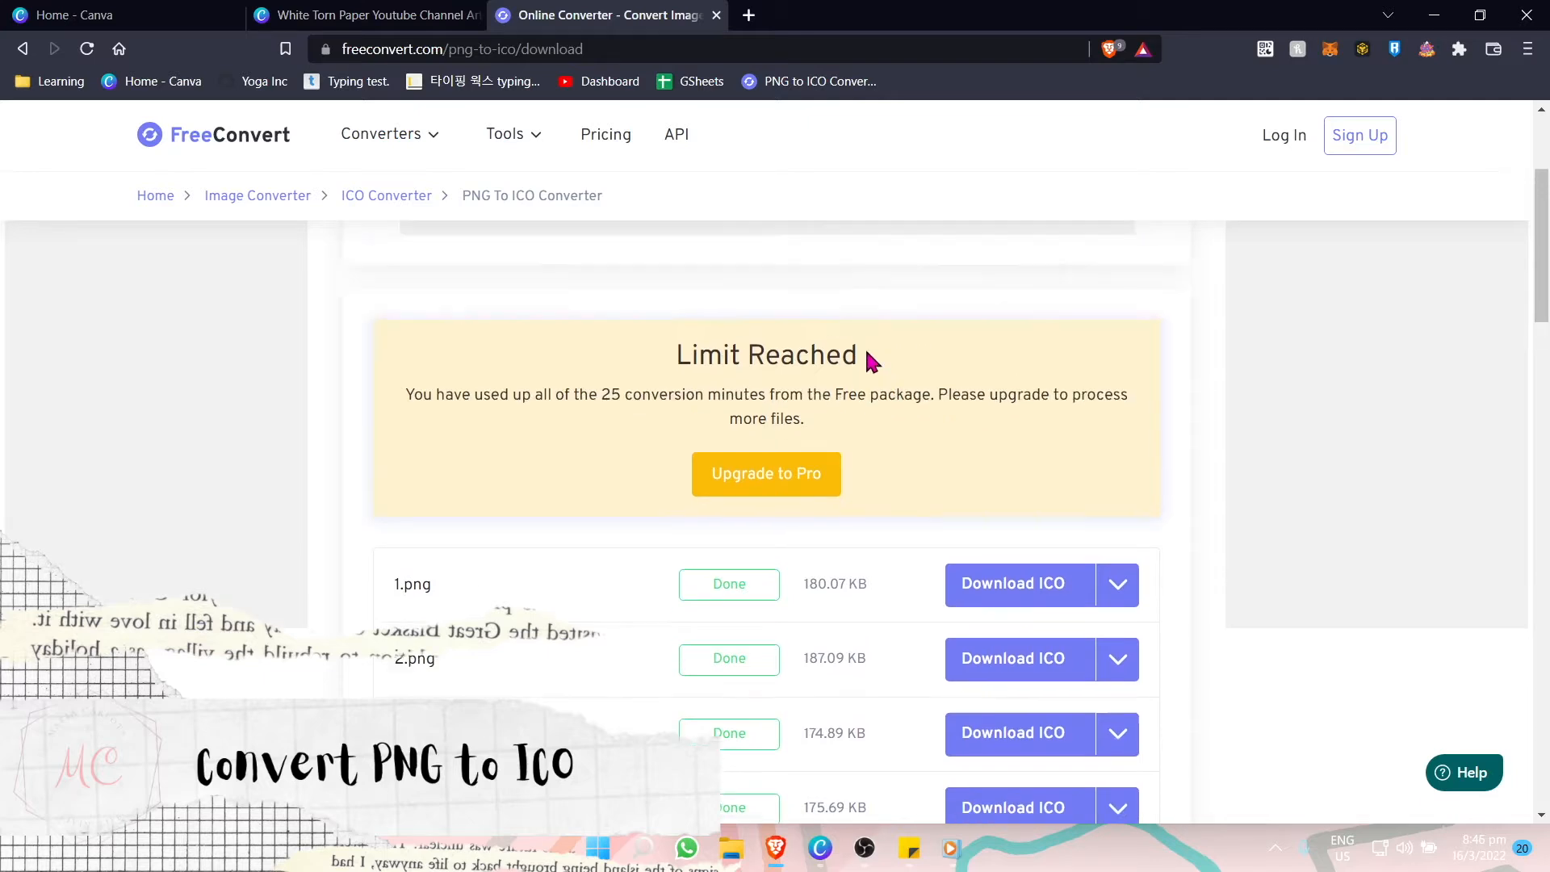
pyautogui.scroll(2, 871, 575)
pyautogui.moveTo(834, 546); pyautogui.dragTo(409, 523)
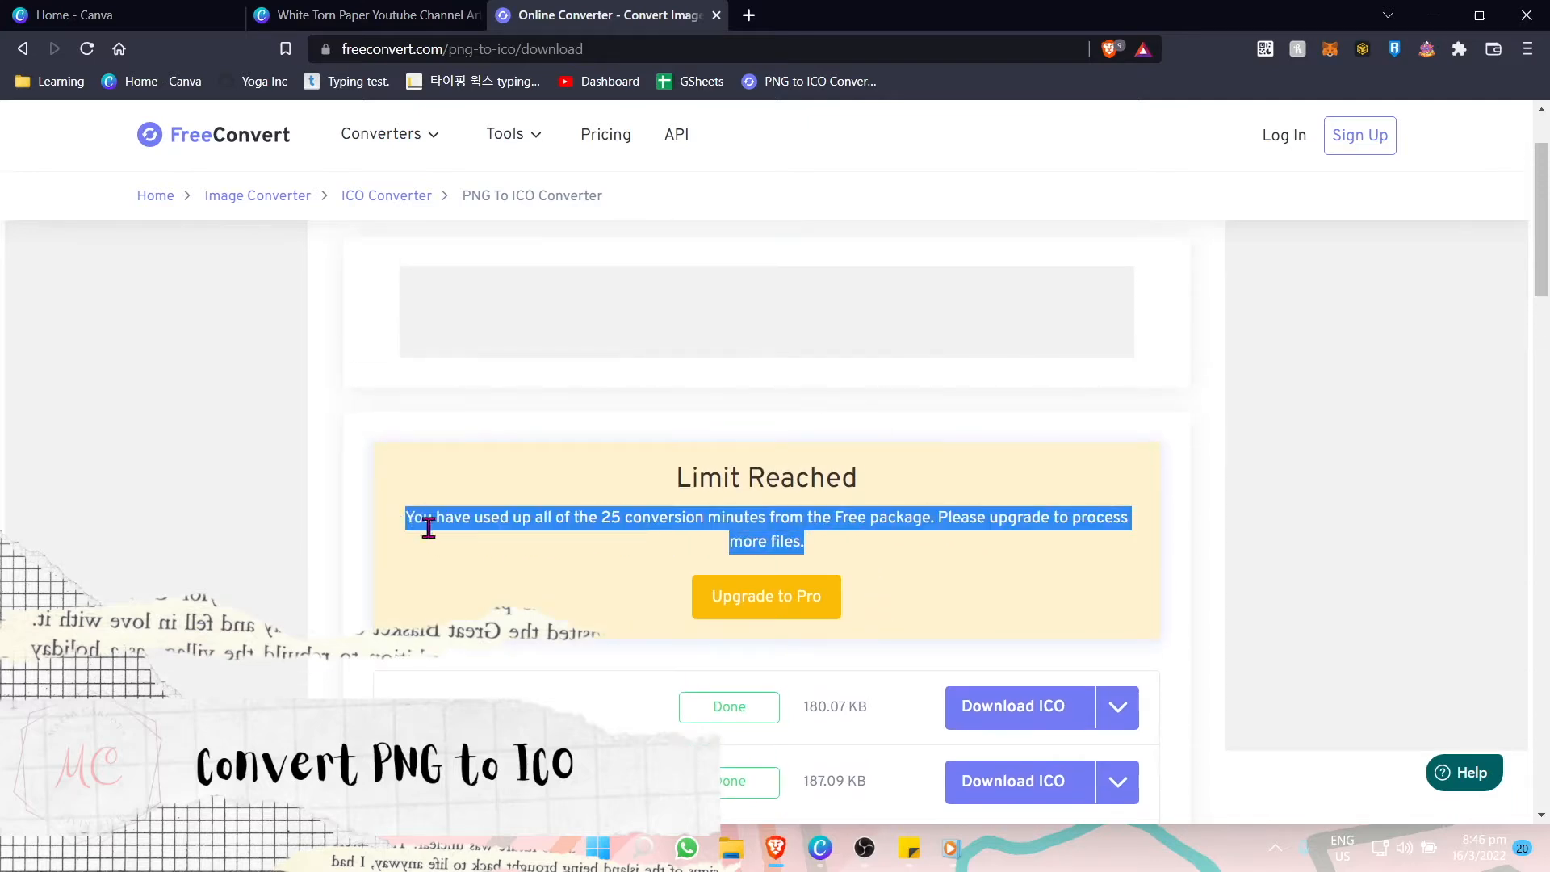
pyautogui.click(452, 569)
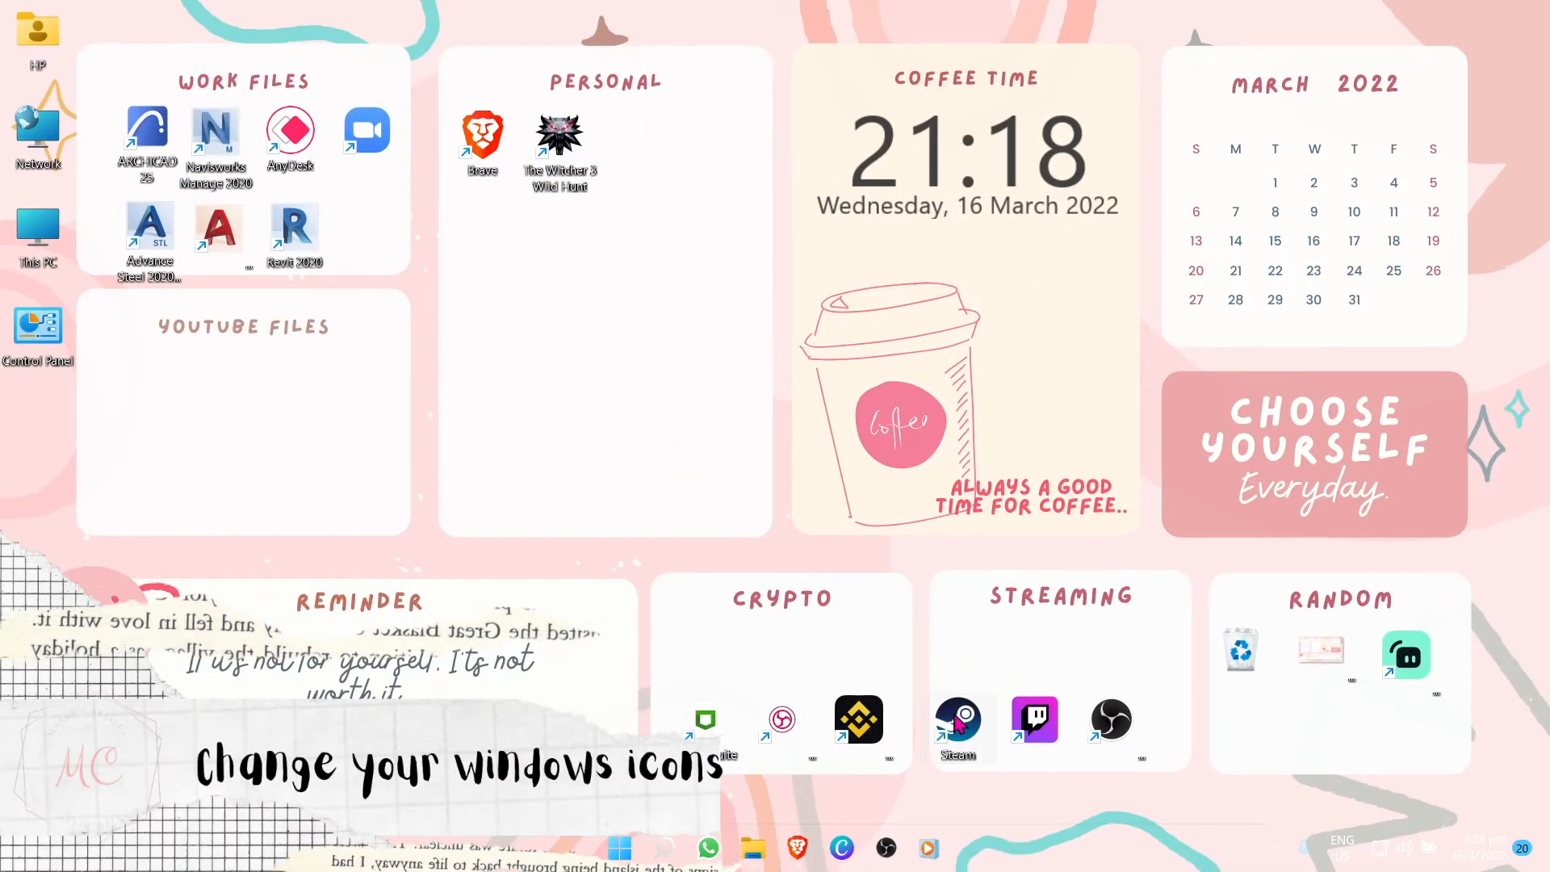
# Change the Steam desktop shortcut's icon to file 8 from the compressed folder in 10. Icons and apply it.
pyautogui.rightClick(958, 723)
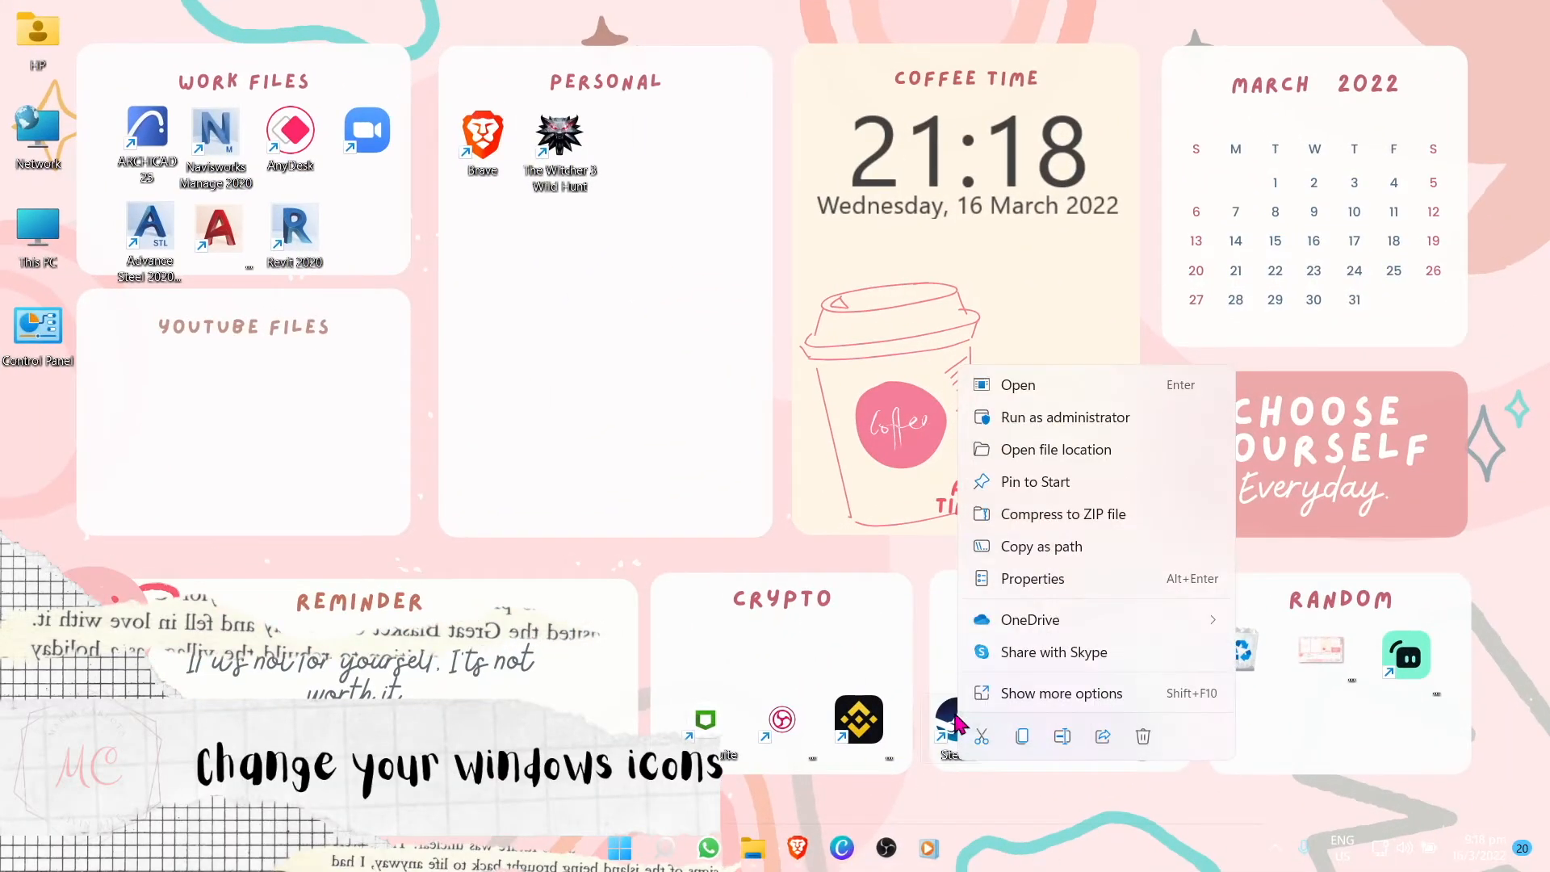
pyautogui.click(1111, 576)
pyautogui.click(1181, 616)
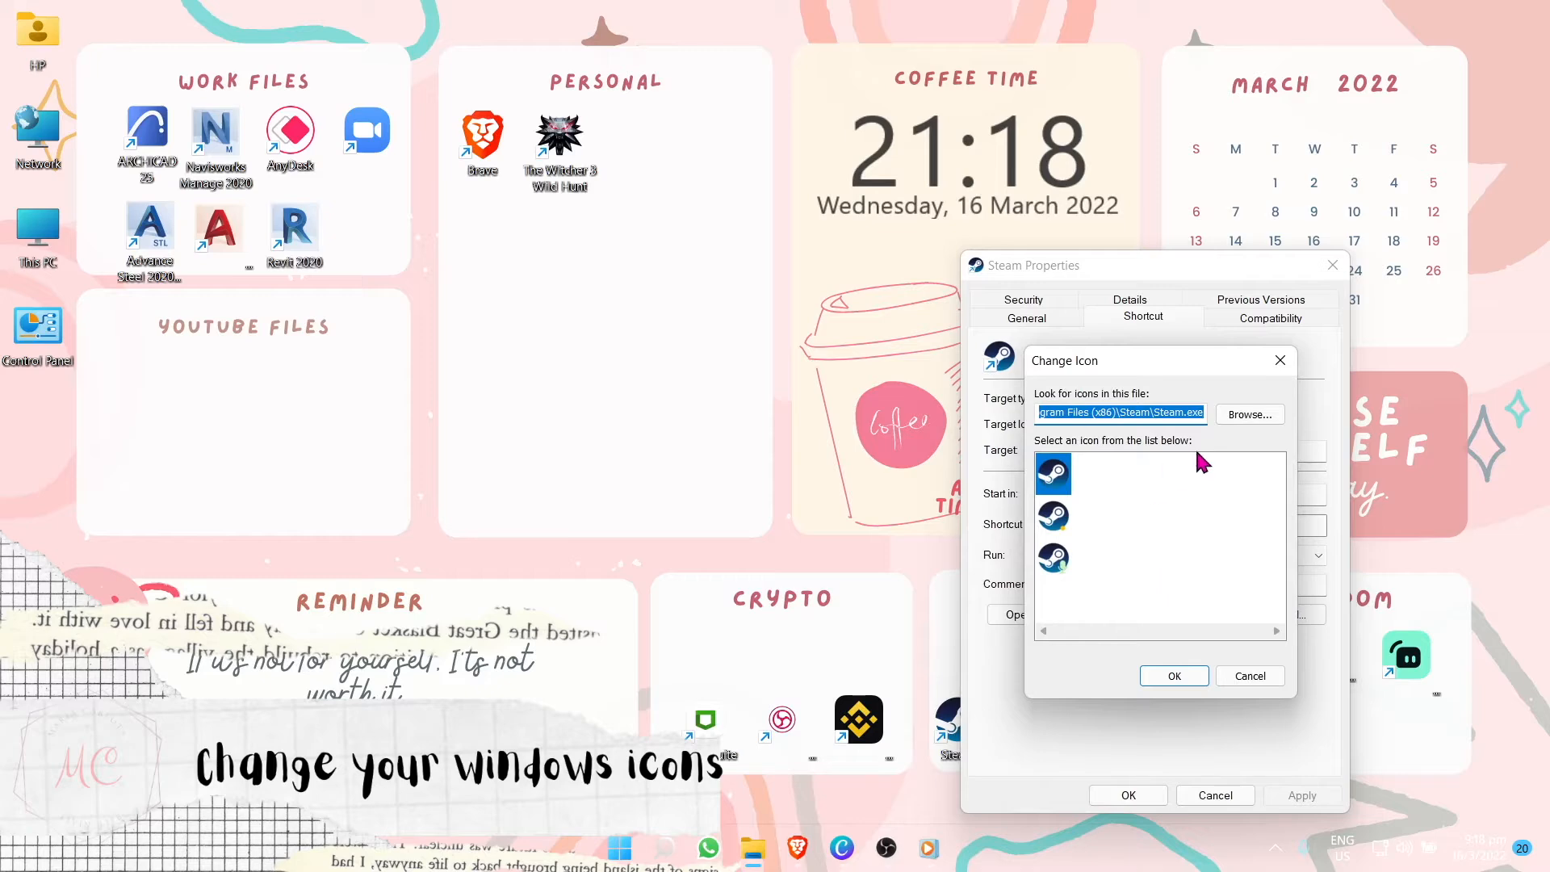
pyautogui.click(1250, 415)
pyautogui.doubleClick(1097, 474)
pyautogui.scroll(-1, 1239, 420)
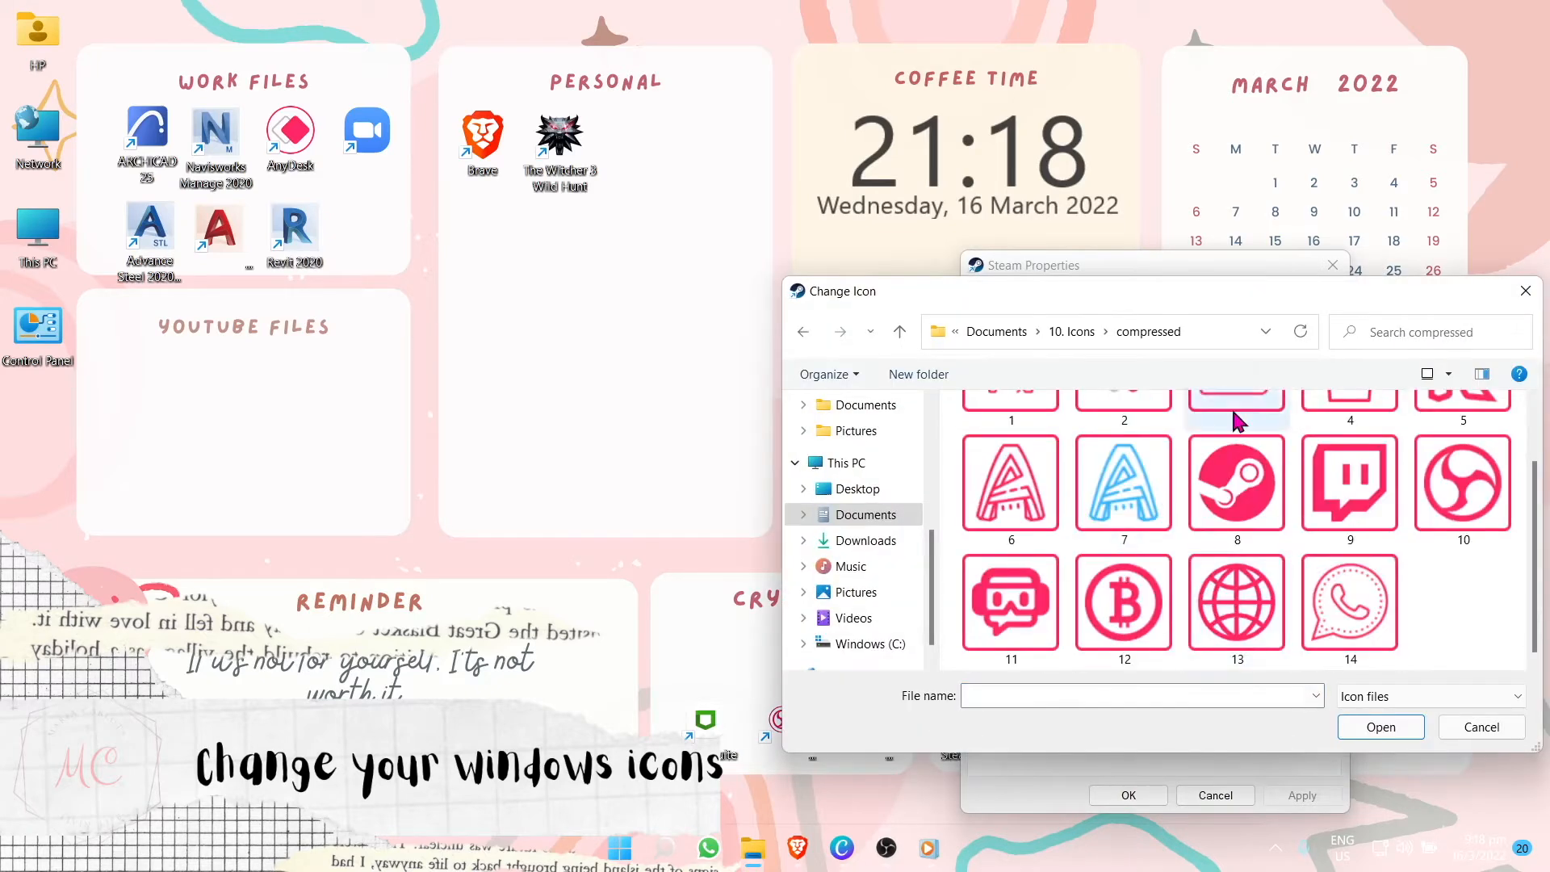
pyautogui.doubleClick(1235, 483)
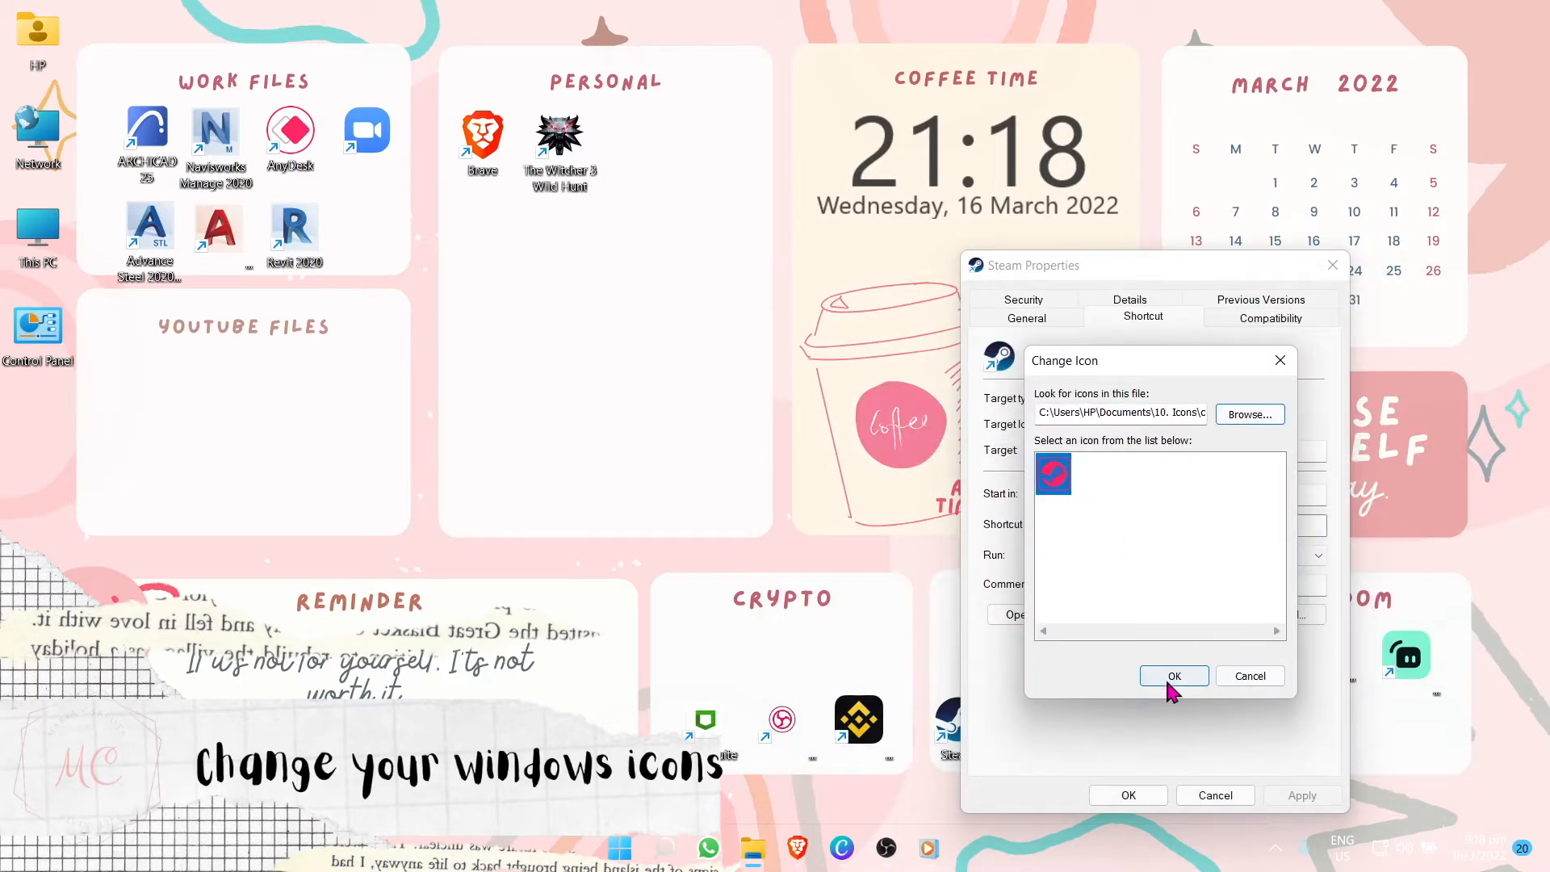
pyautogui.click(1170, 679)
pyautogui.click(1300, 796)
pyautogui.click(1188, 590)
pyautogui.click(1117, 798)
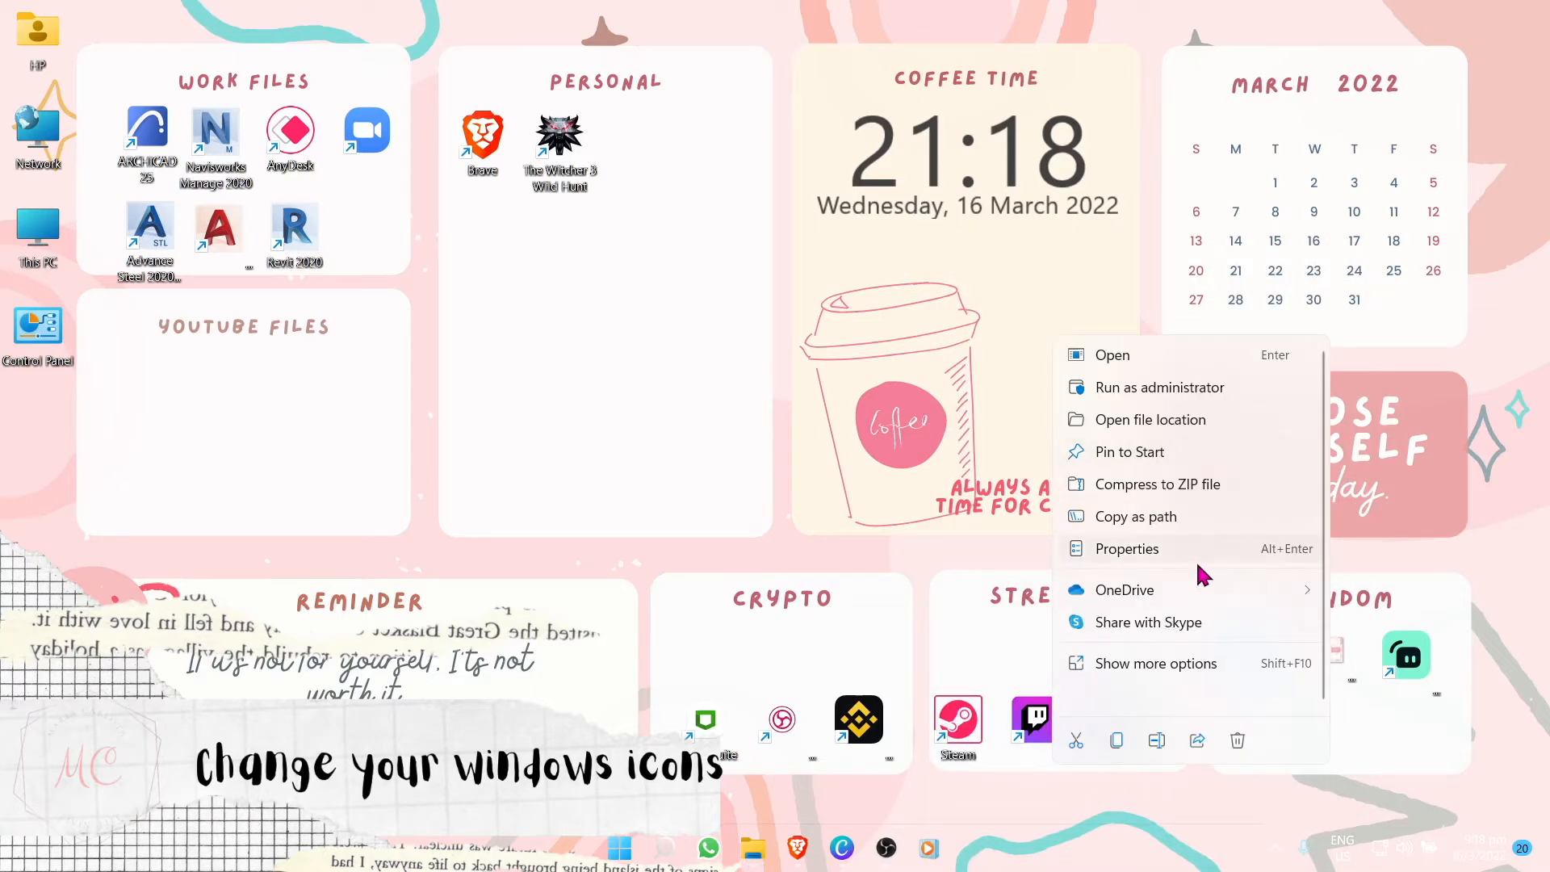
# Change the Twitch Studio shortcut's icon to file 9 from the compressed folder.
pyautogui.click(1201, 552)
pyautogui.click(1285, 616)
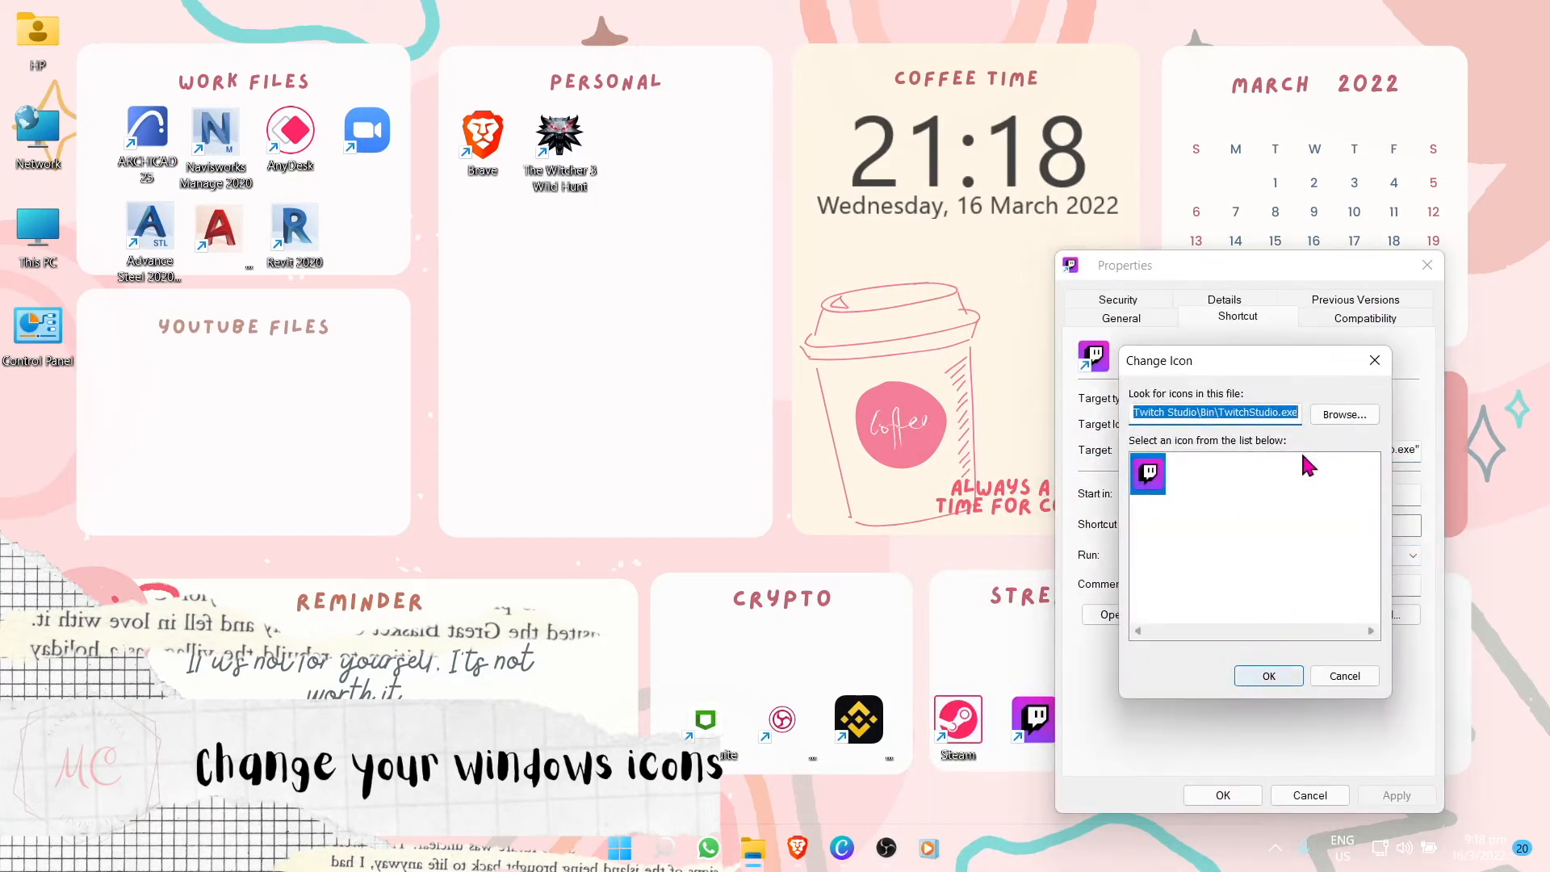
pyautogui.click(1345, 414)
pyautogui.click(1341, 575)
pyautogui.click(1381, 726)
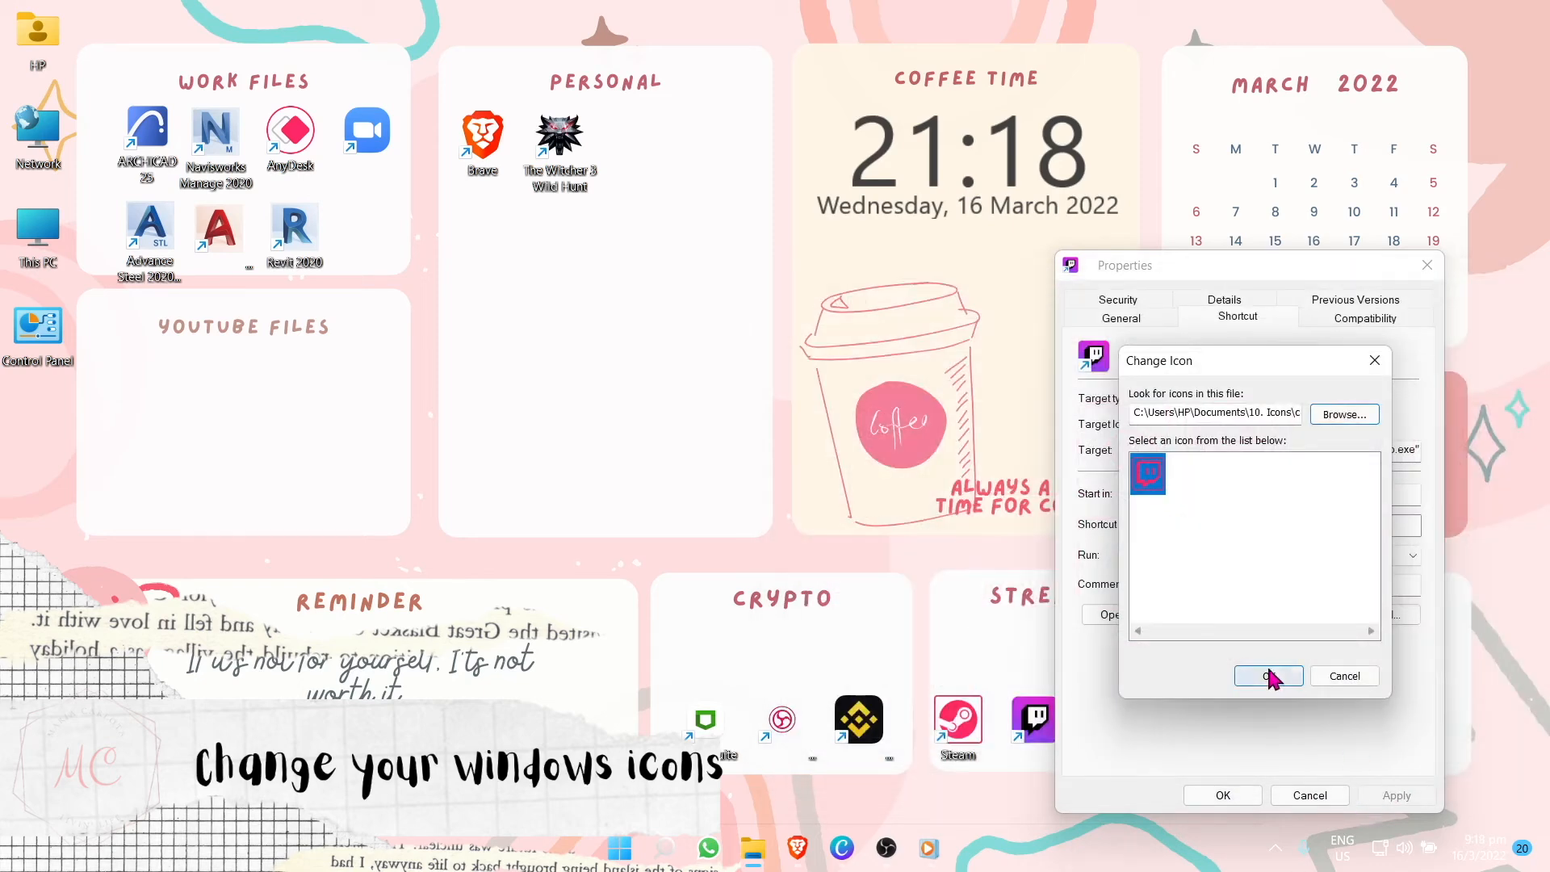
pyautogui.click(1277, 675)
pyautogui.click(1220, 794)
pyautogui.rightClick(1114, 719)
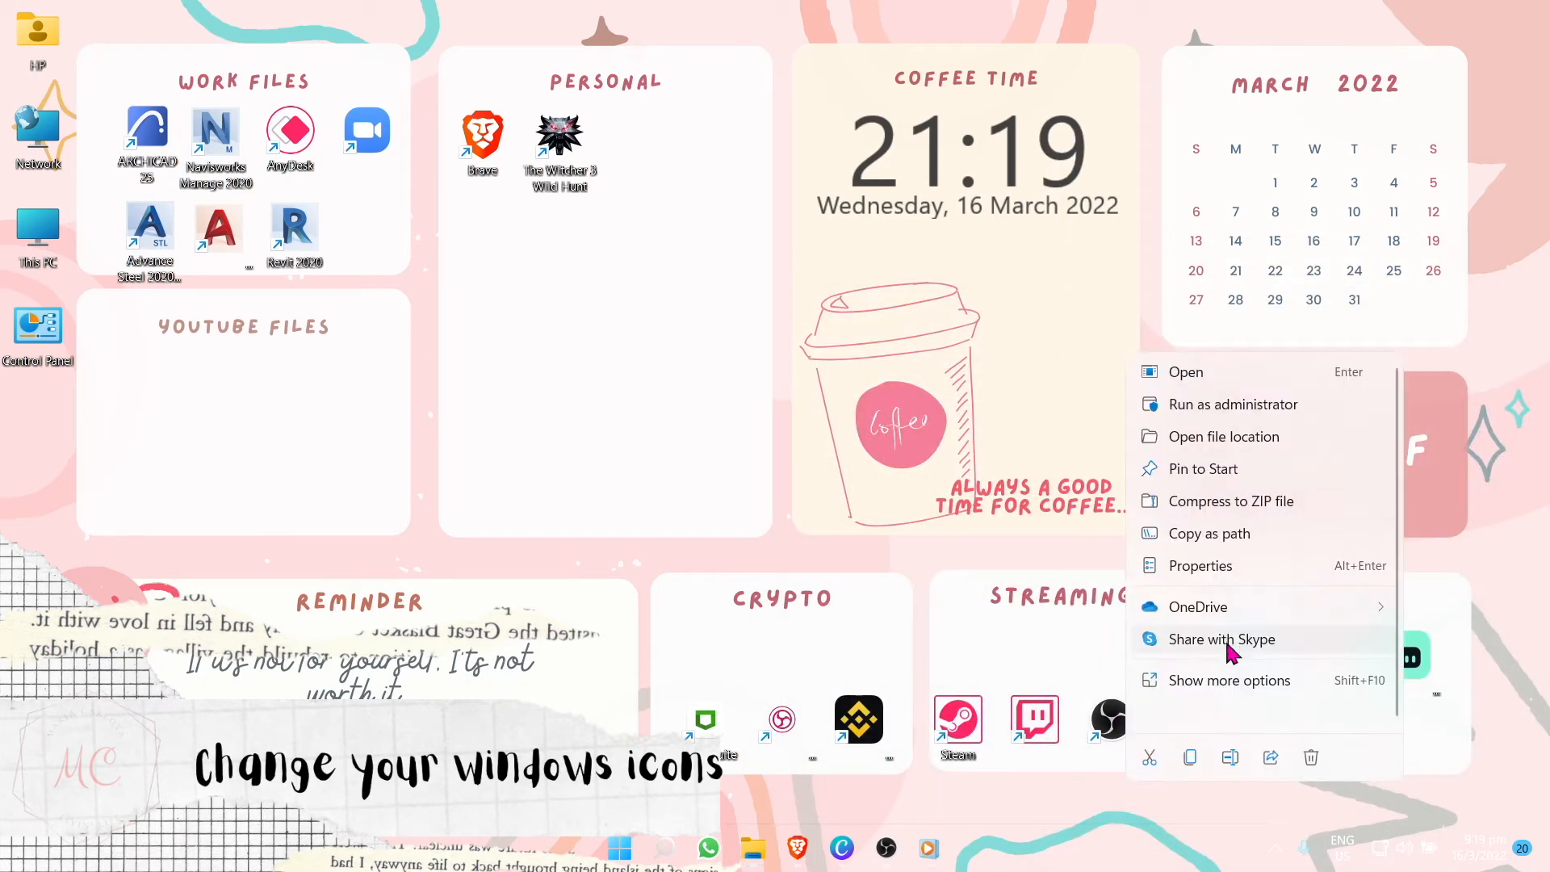
pyautogui.click(1250, 502)
pyautogui.click(920, 421)
# Change the OBS shortcut's icon to file 10 from the compressed folder, granting administrator permission for the change.
pyautogui.rightClick(1114, 718)
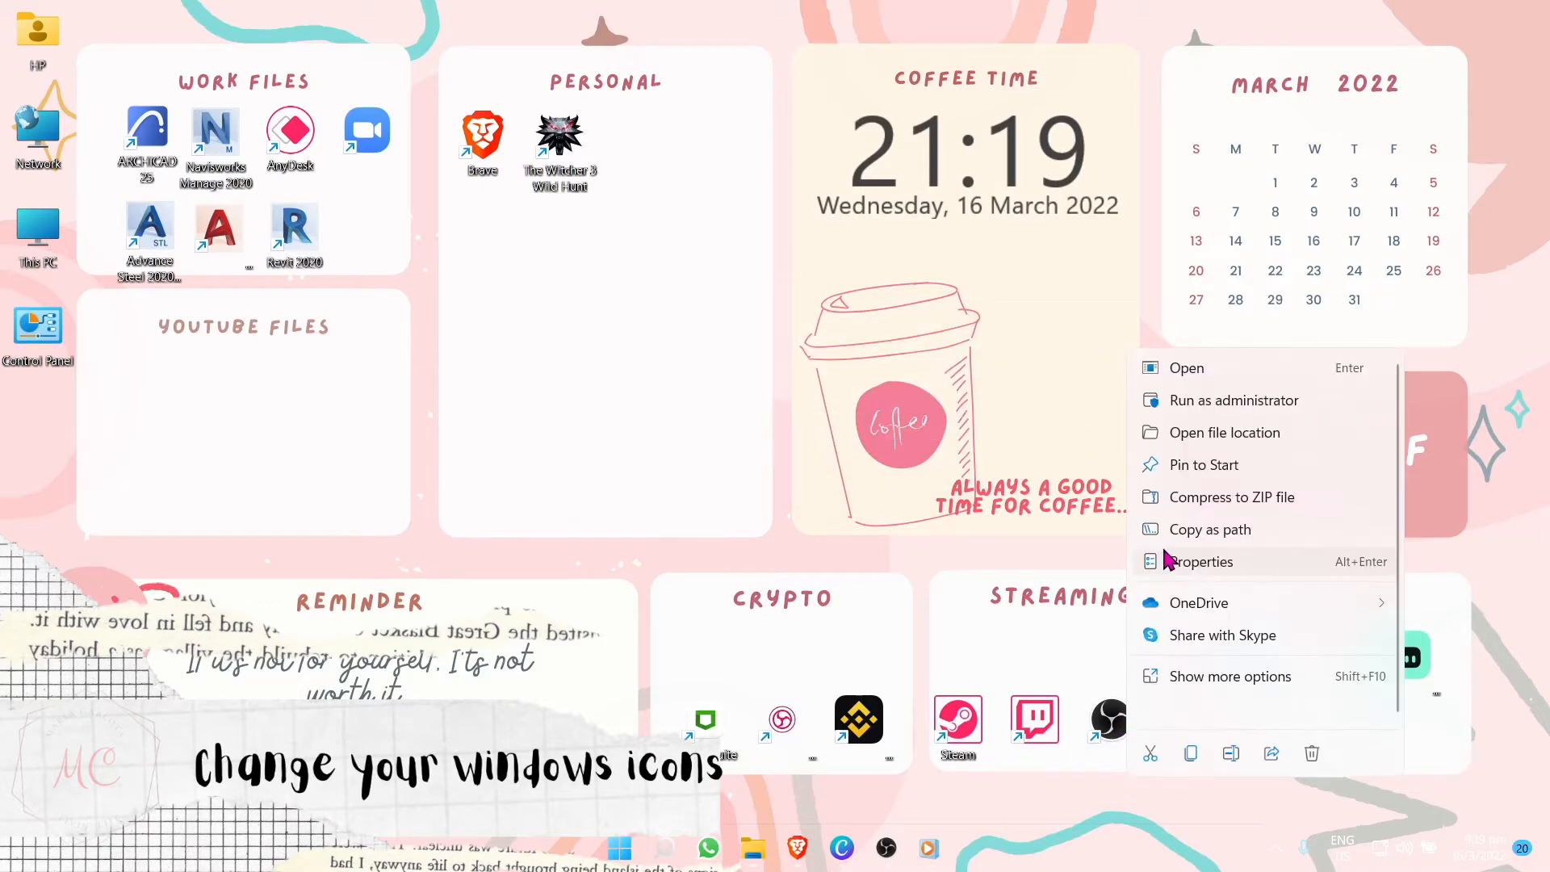
pyautogui.click(1173, 563)
pyautogui.click(1333, 612)
pyautogui.click(1418, 415)
pyautogui.doubleClick(1454, 613)
pyautogui.click(1344, 676)
pyautogui.click(1297, 795)
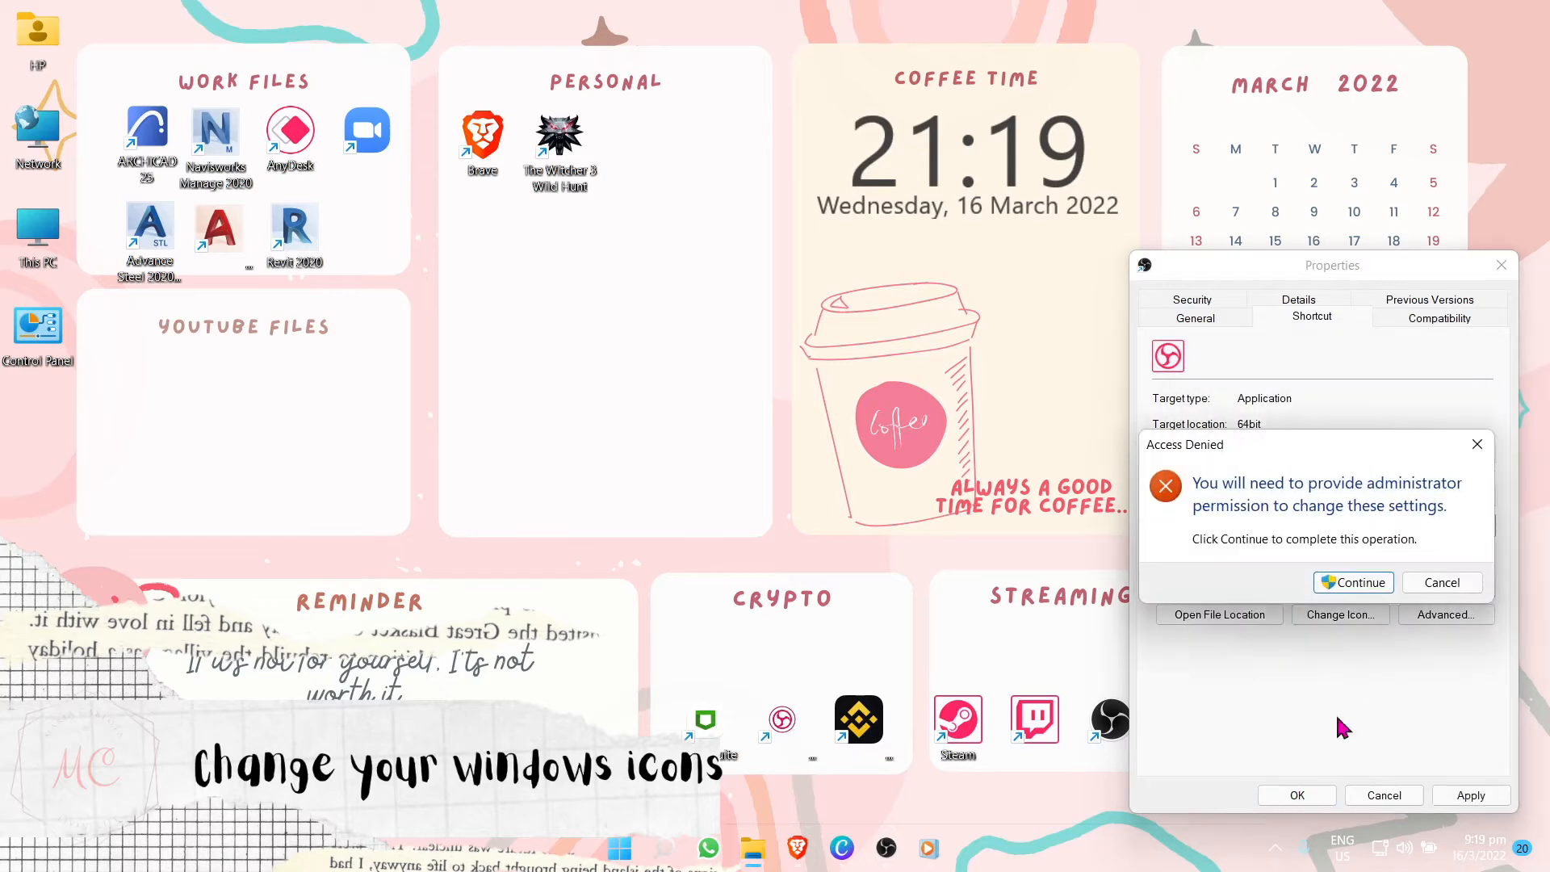
pyautogui.click(1344, 586)
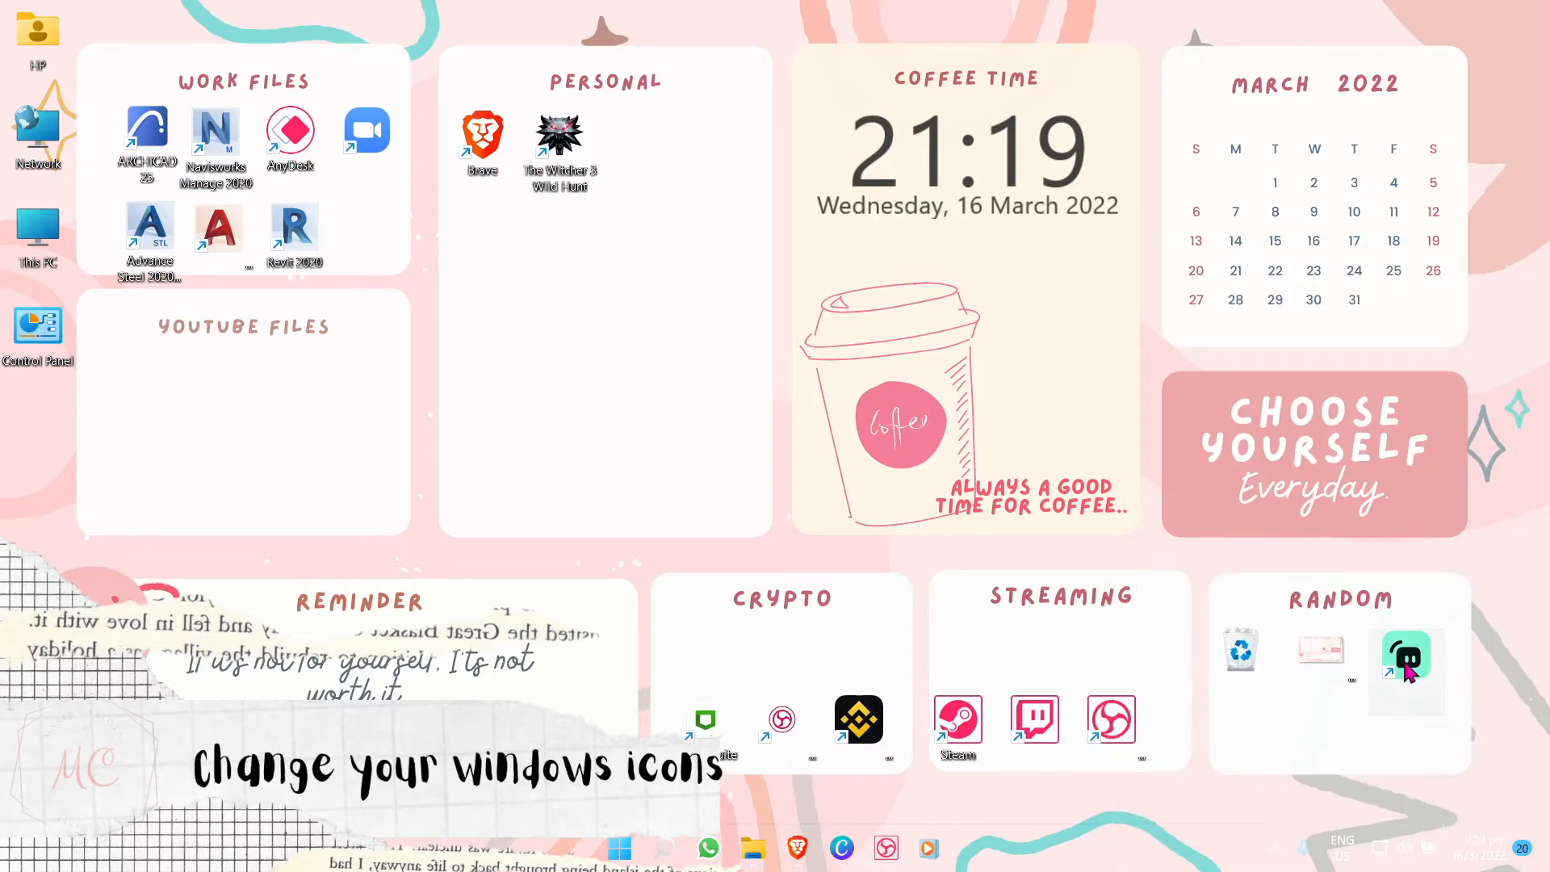
# Change the green Streamlabs shortcut's icon in the Random area to file 11 from the compressed folder and apply it.
pyautogui.rightClick(1415, 667)
pyautogui.click(1467, 544)
pyautogui.click(1367, 616)
pyautogui.click(1436, 412)
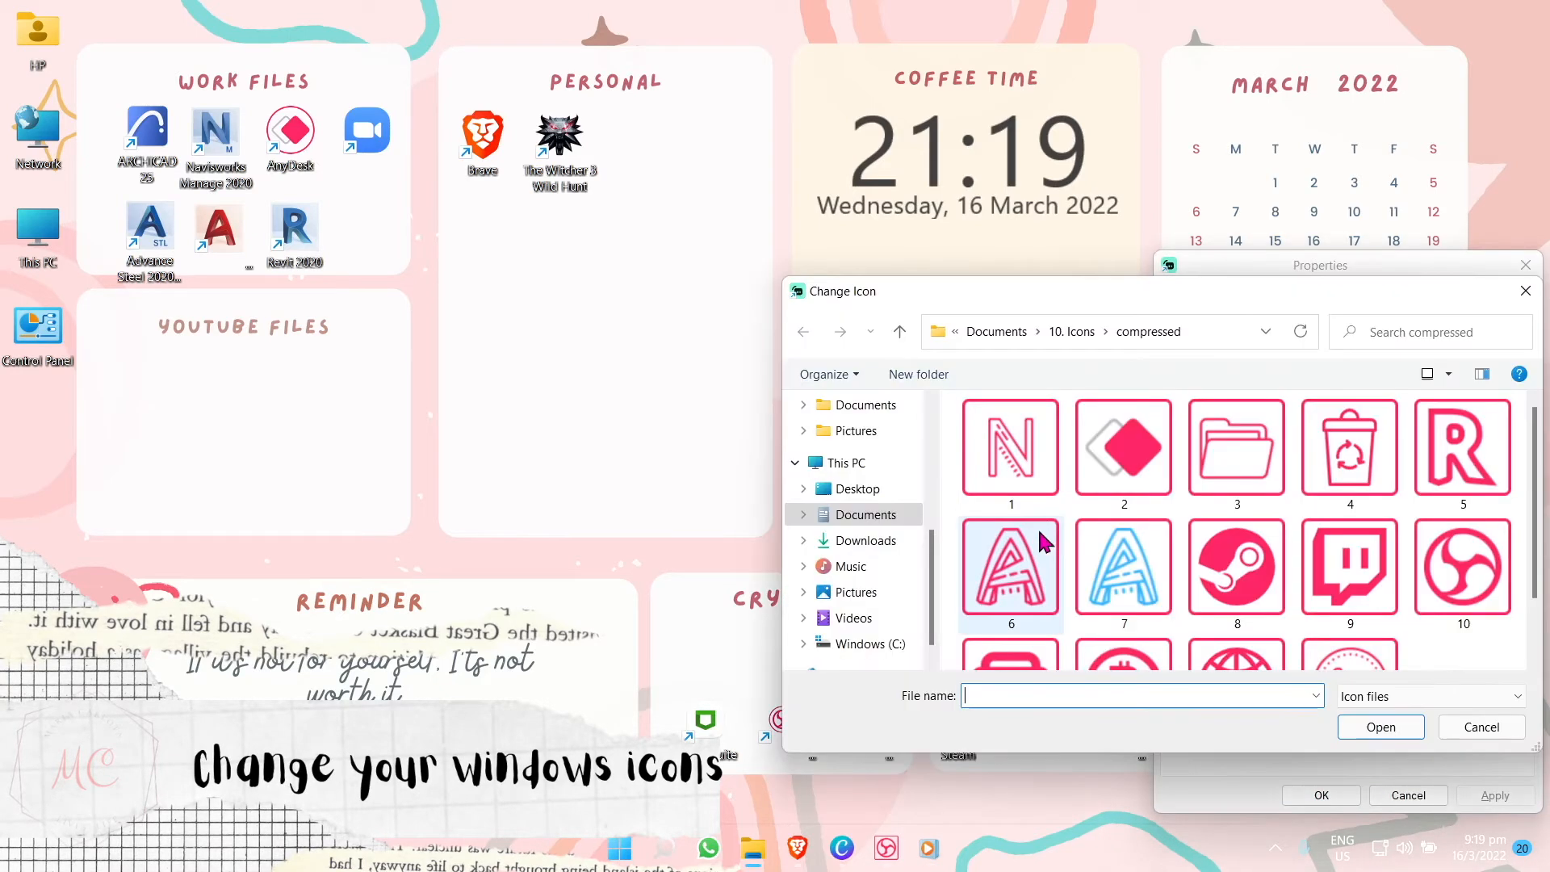
pyautogui.scroll(-1, 1321, 587)
pyautogui.click(1011, 601)
pyautogui.click(1381, 727)
pyautogui.press('Return')
pyautogui.click(1496, 790)
pyautogui.click(1380, 584)
pyautogui.click(1346, 790)
# Move the Streamlabs shortcut into the Streaming area and line up the Twitch shortcut in its upper row.
pyautogui.moveTo(1410, 658); pyautogui.dragTo(967, 666)
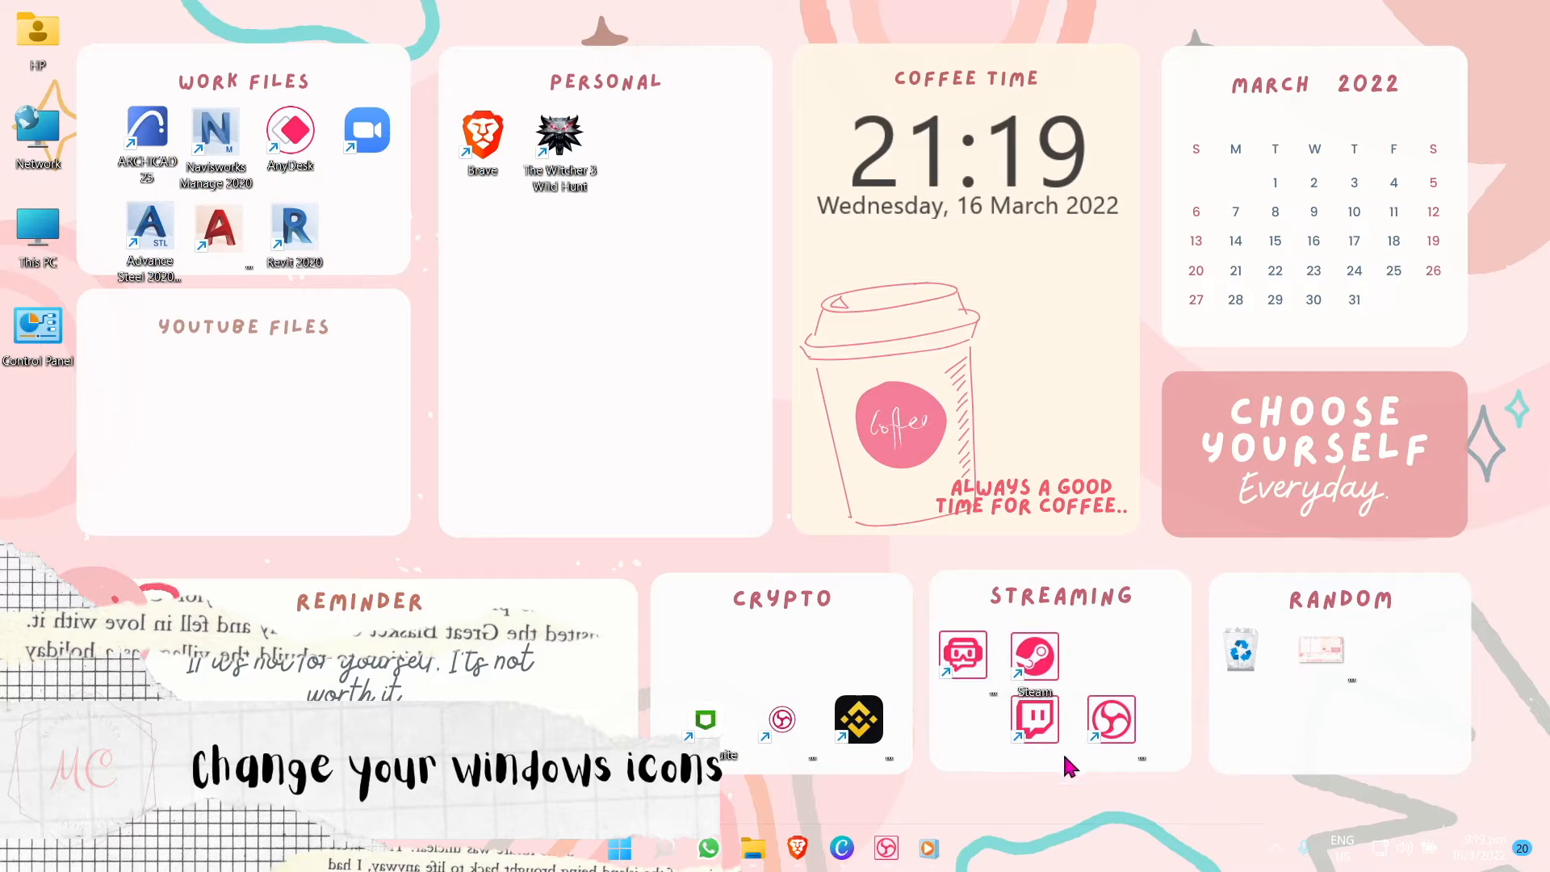
pyautogui.moveTo(1114, 674); pyautogui.dragTo(1114, 674)
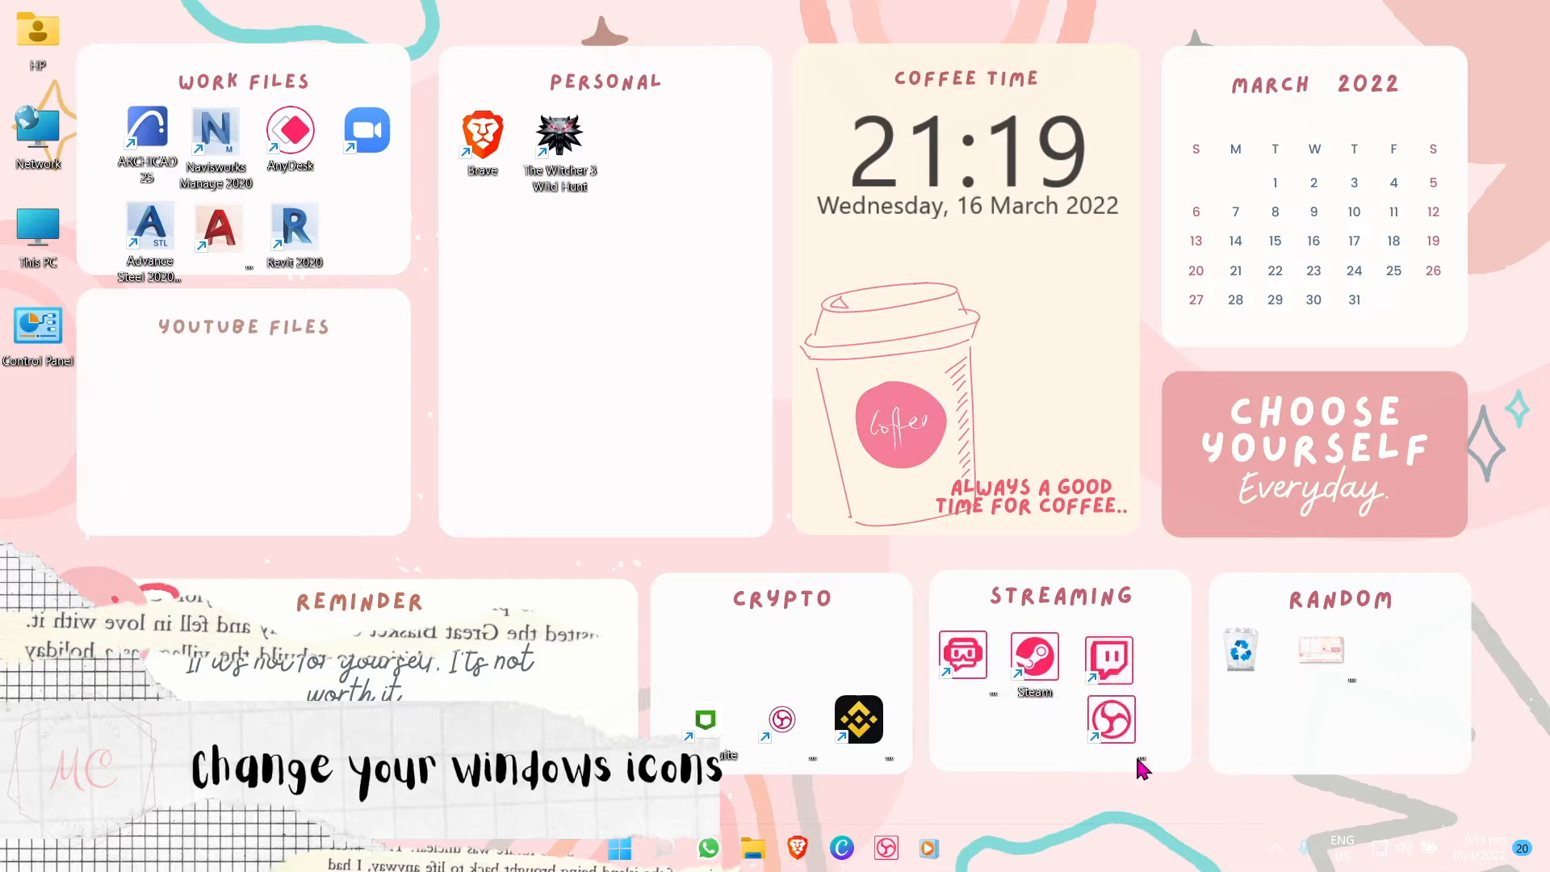
# Create a new desktop folder named Crypto and place it in the wallpaper's Crypto area.
pyautogui.rightClick(707, 627)
pyautogui.moveTo(929, 495)
pyautogui.click(1107, 110)
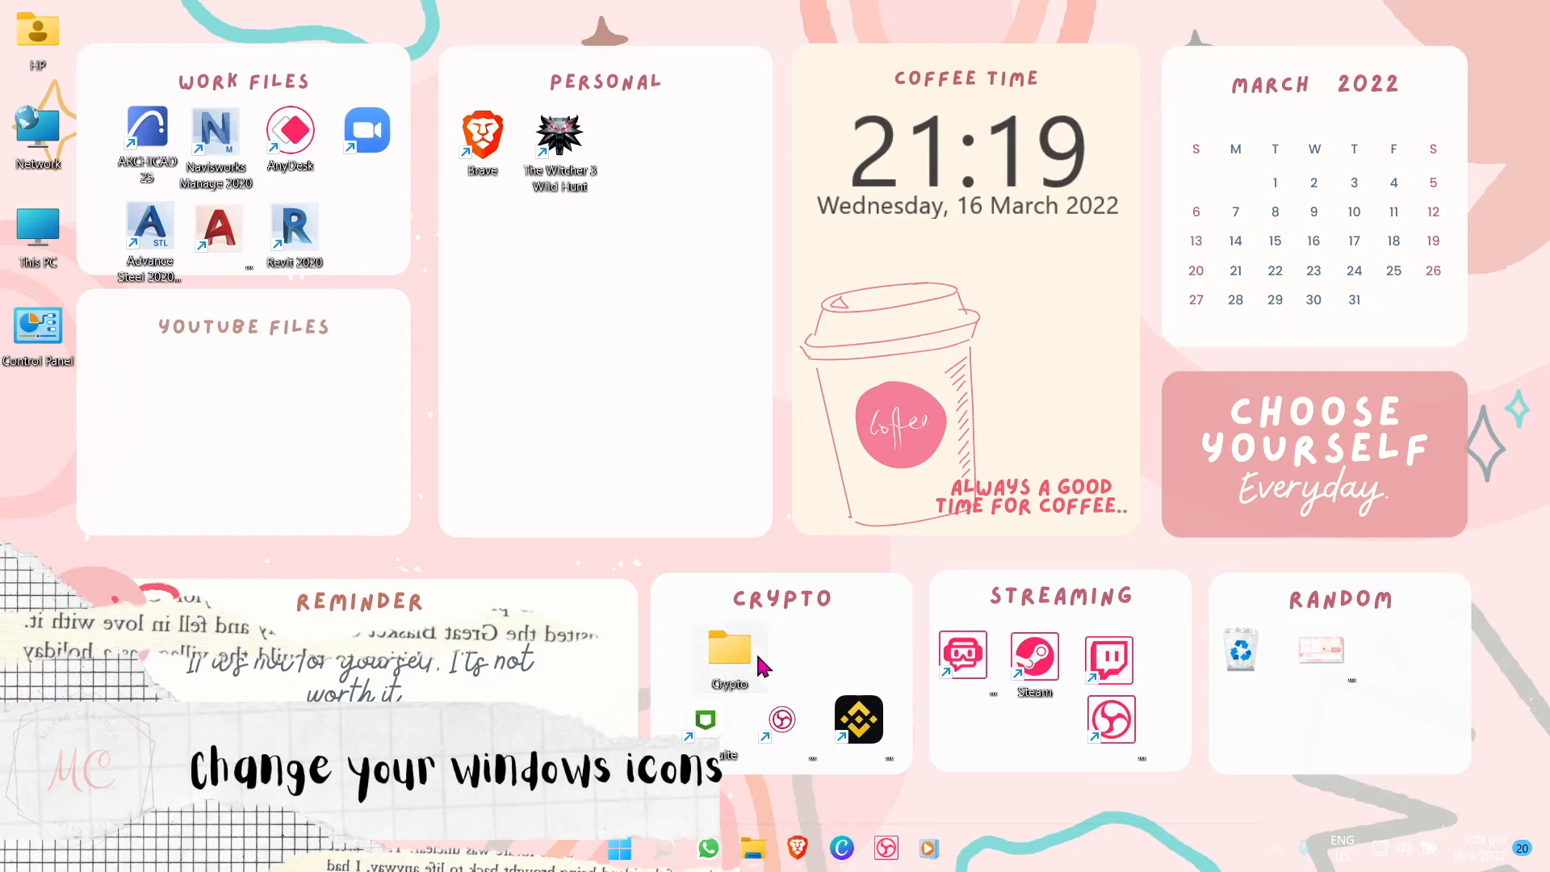
pyautogui.moveTo(751, 658); pyautogui.dragTo(712, 648)
# Move the shortcuts in the Crypto area into the Crypto folder, skipping files whose names conflict.
pyautogui.moveTo(883, 808); pyautogui.dragTo(673, 720)
pyautogui.moveTo(718, 712); pyautogui.dragTo(685, 637)
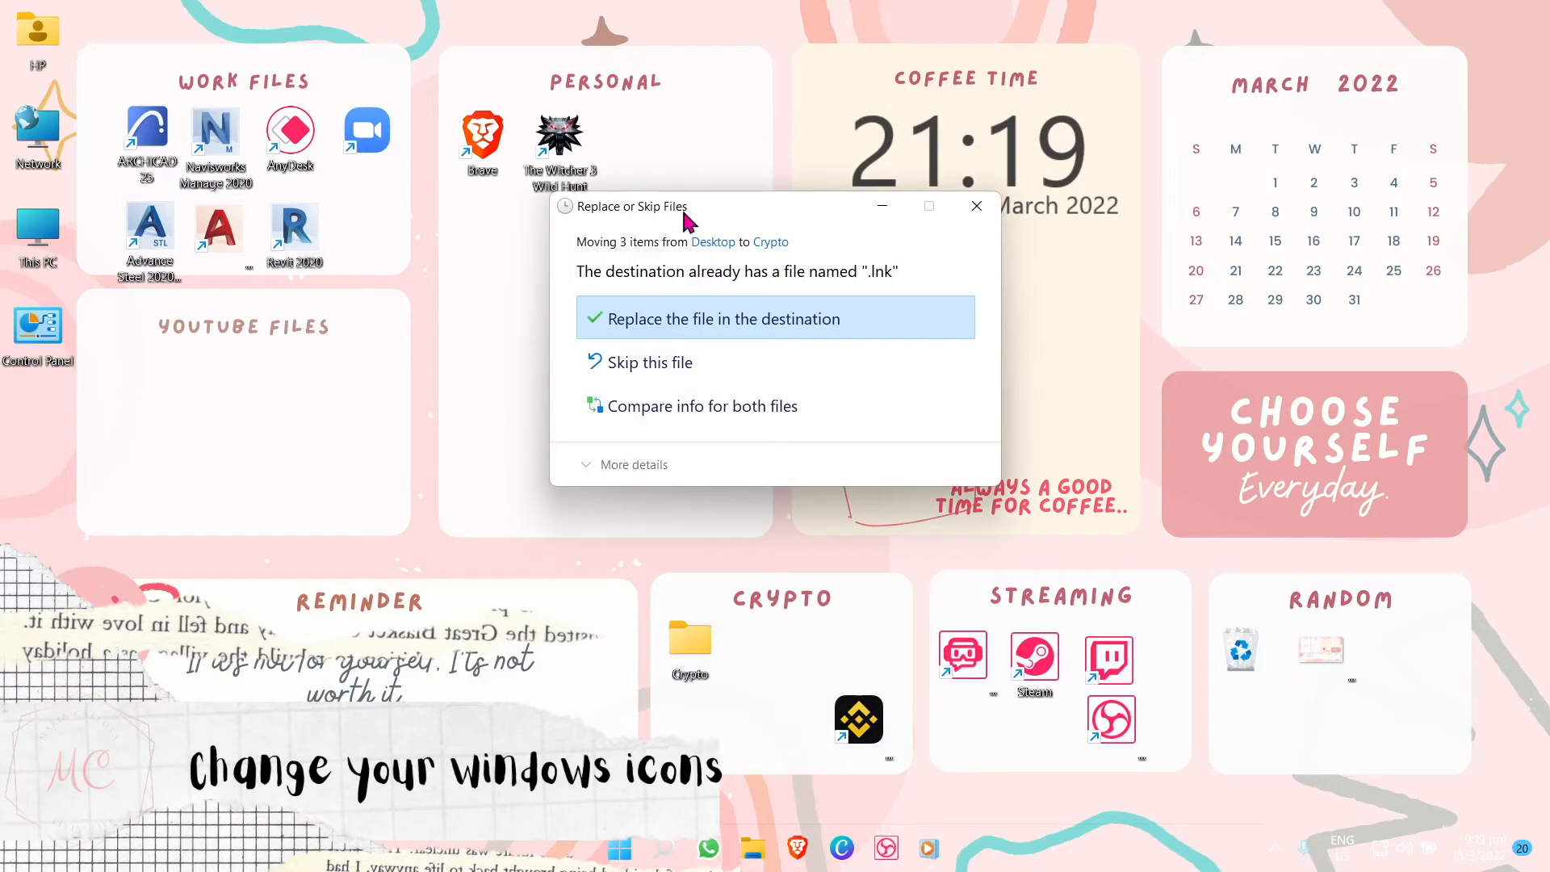
pyautogui.click(712, 370)
pyautogui.moveTo(861, 733); pyautogui.dragTo(705, 649)
pyautogui.click(718, 363)
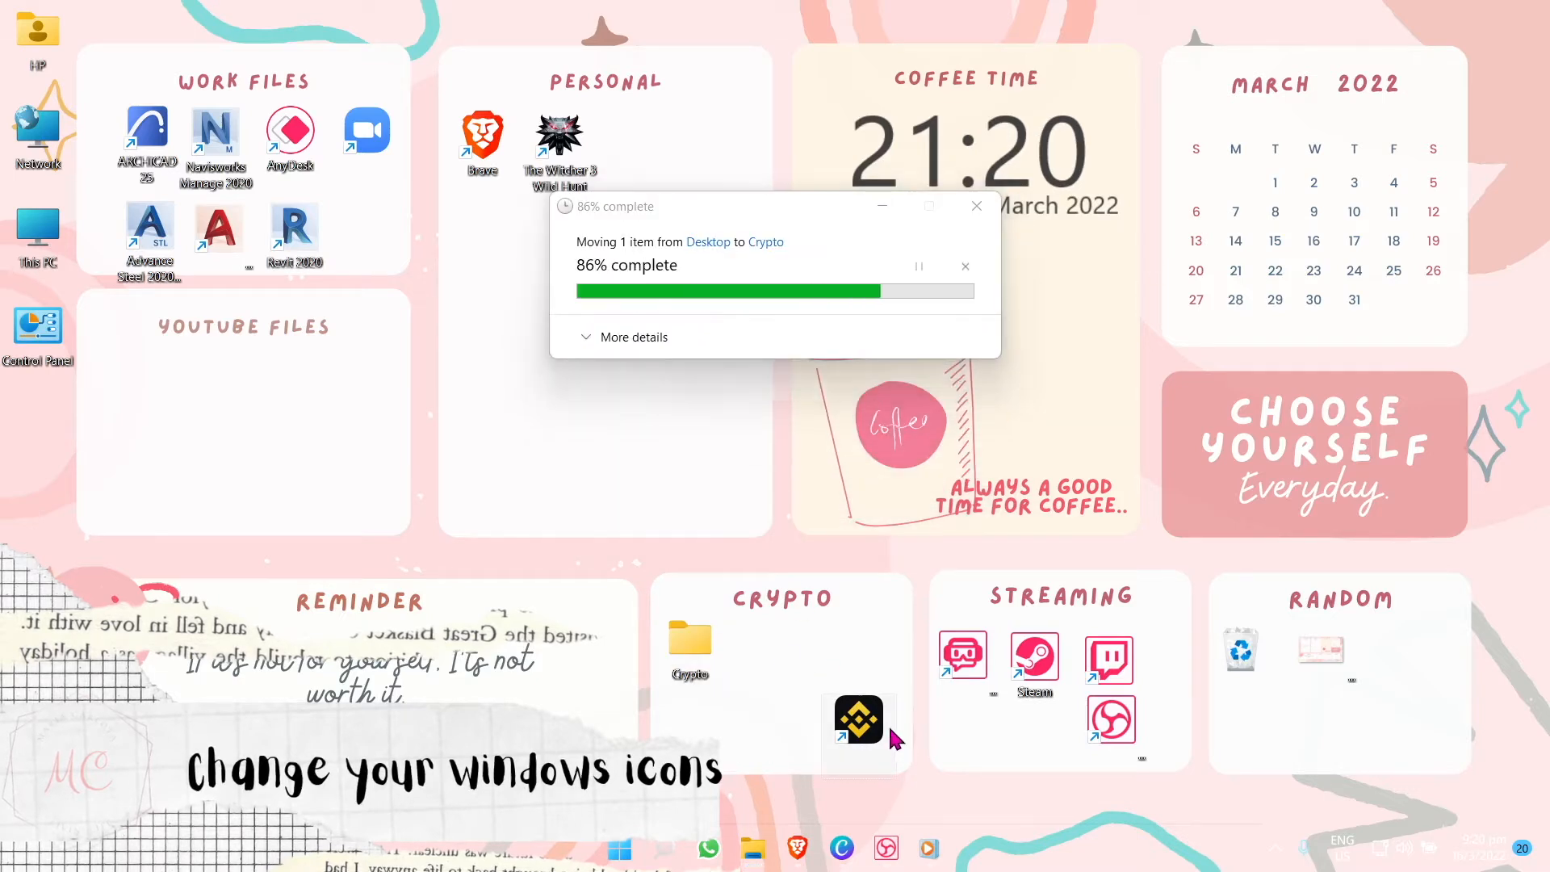
# Rename the remaining crypto shortcut as Binance and move it into the Crypto folder.
pyautogui.rightClick(887, 750)
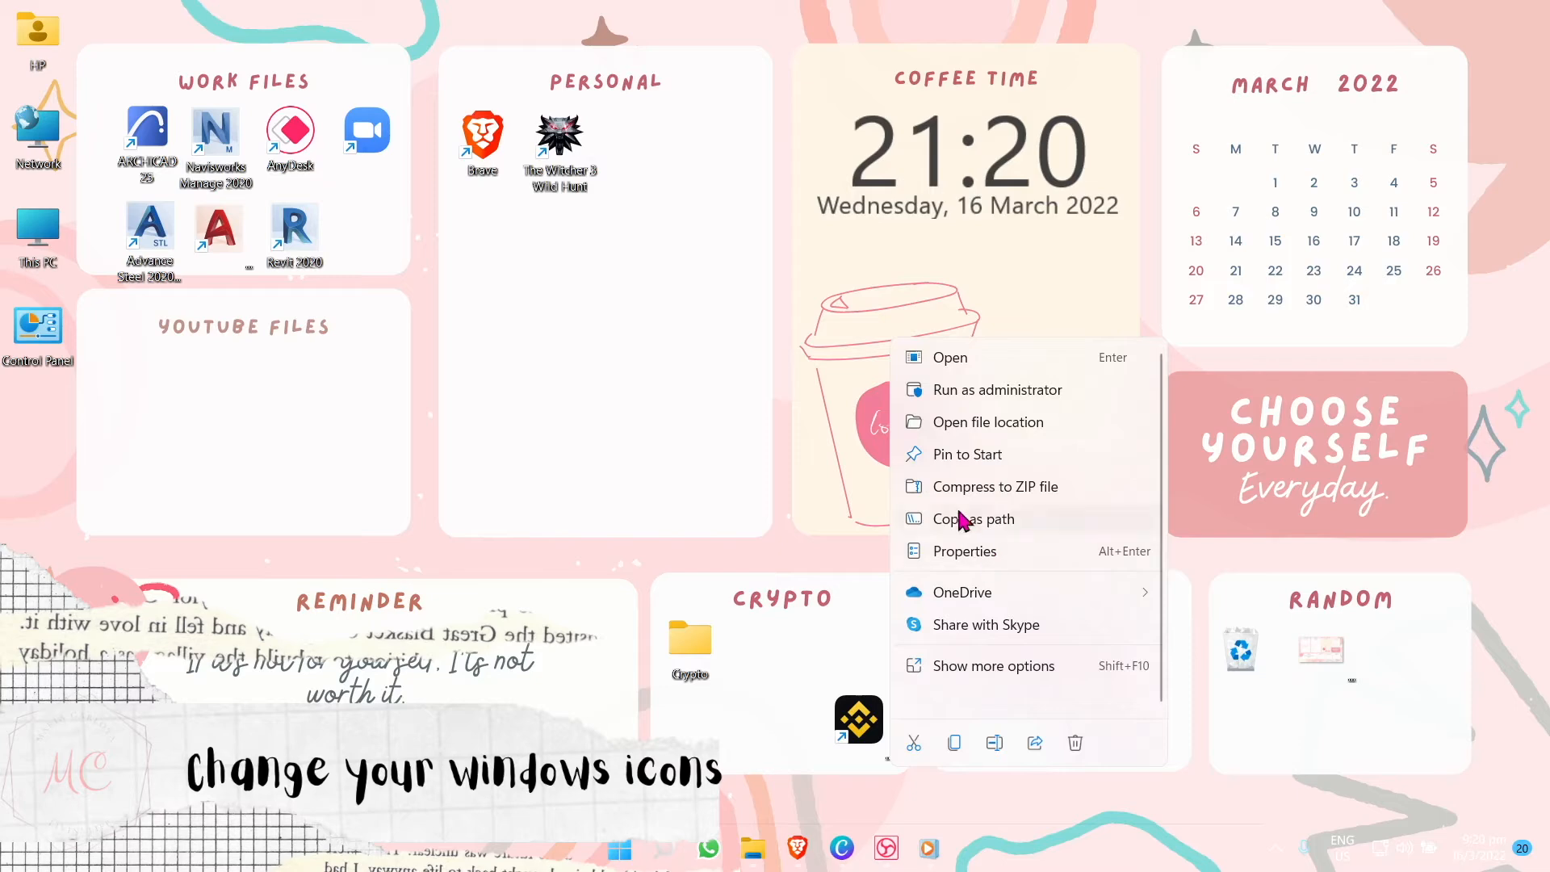
pyautogui.click(995, 742)
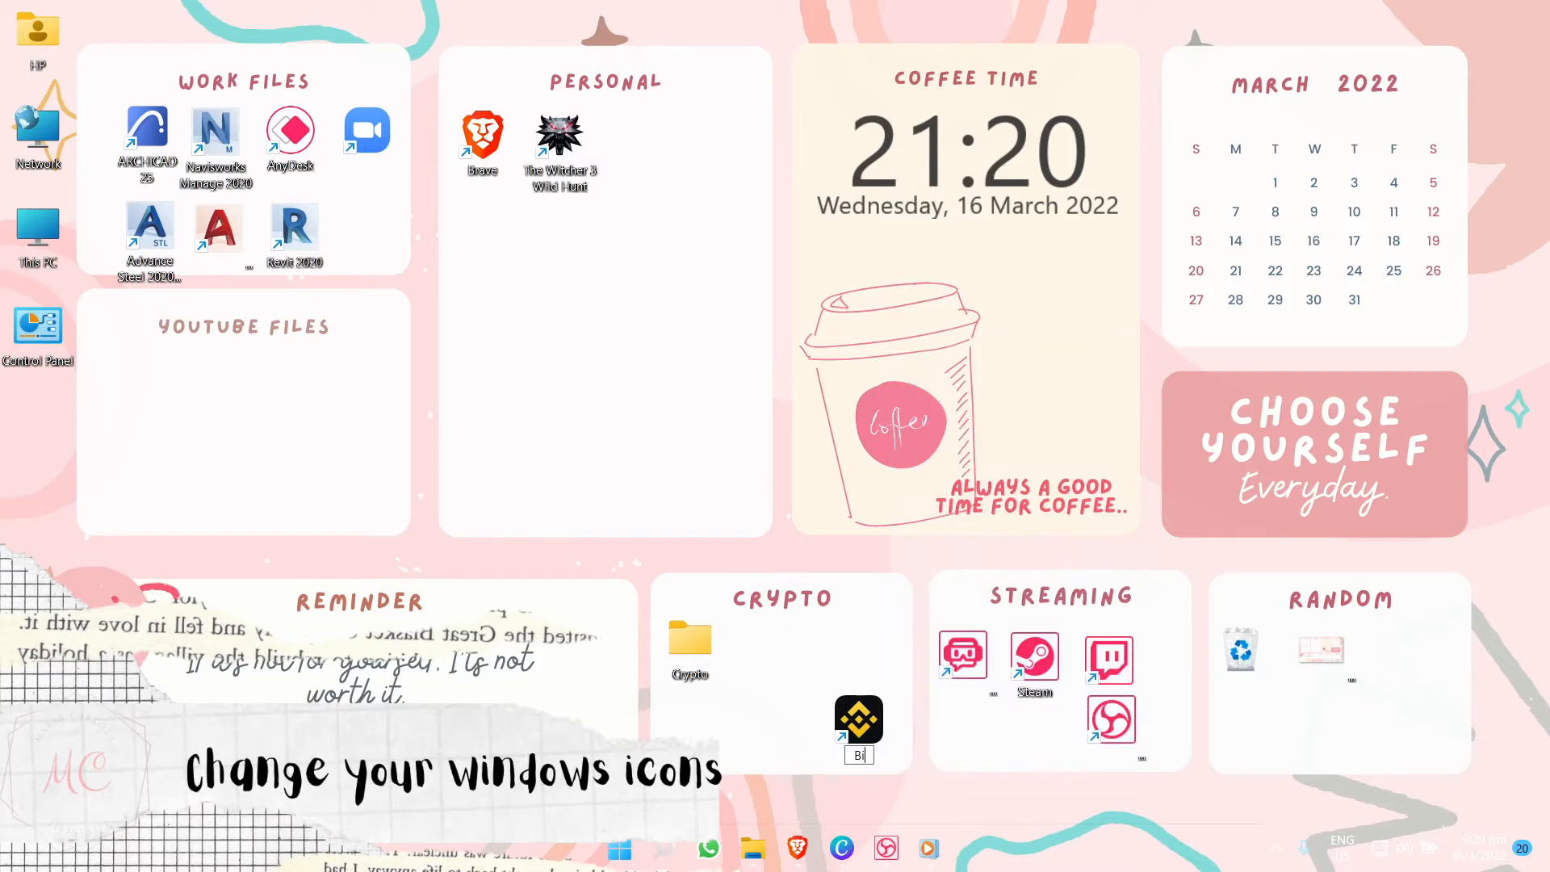
pyautogui.press('Return')
pyautogui.click(782, 495)
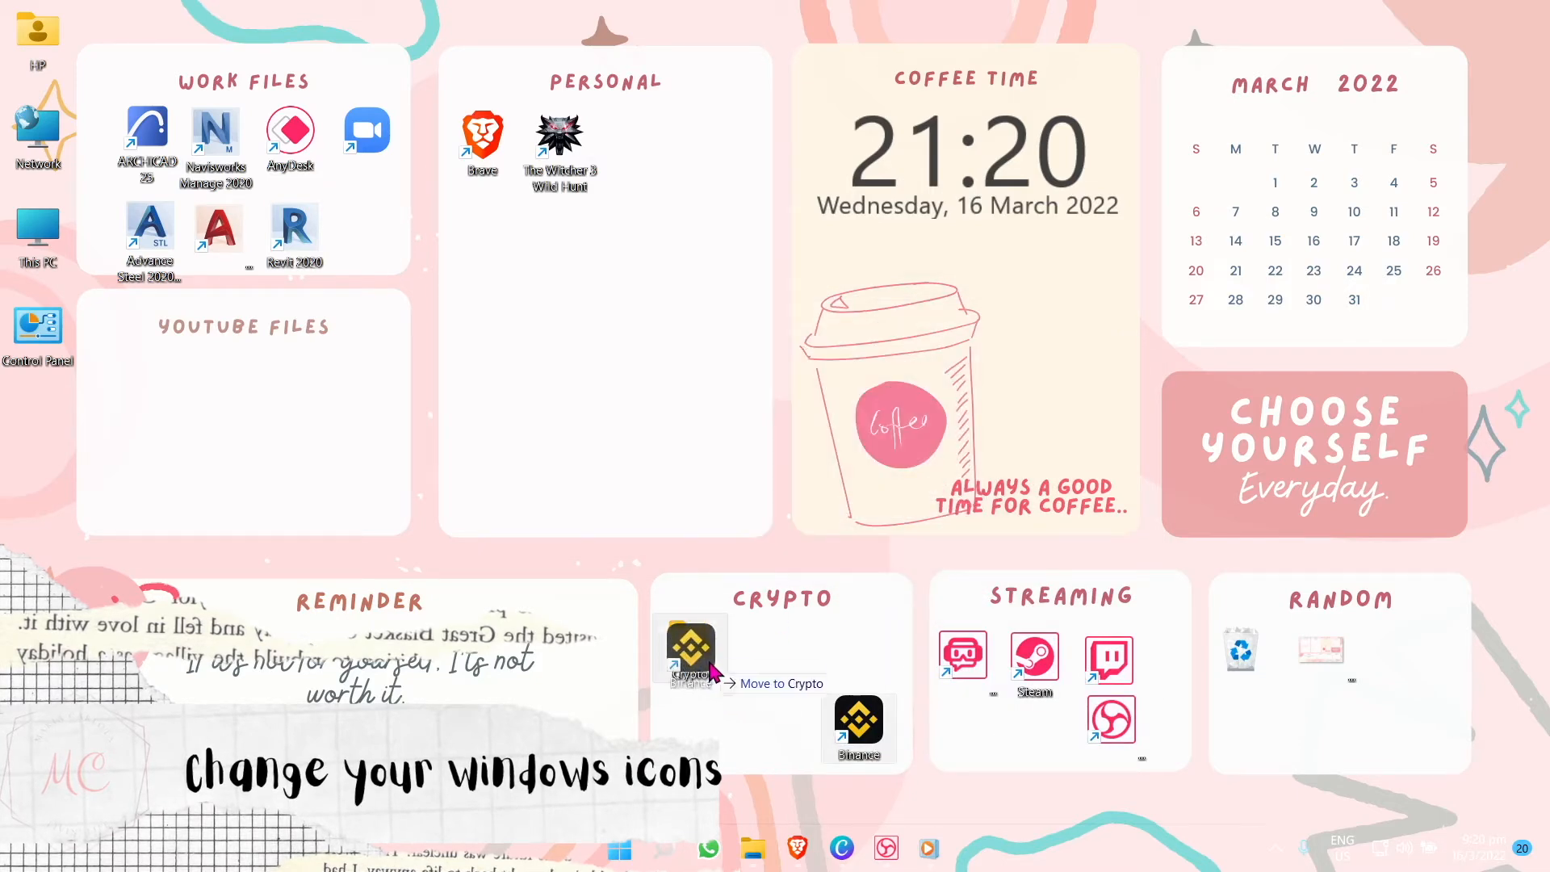
pyautogui.moveTo(715, 678); pyautogui.dragTo(678, 658)
# Change the Crypto folder's icon to file 12 from the compressed folder in 10. Icons.
pyautogui.rightClick(677, 658)
pyautogui.click(840, 549)
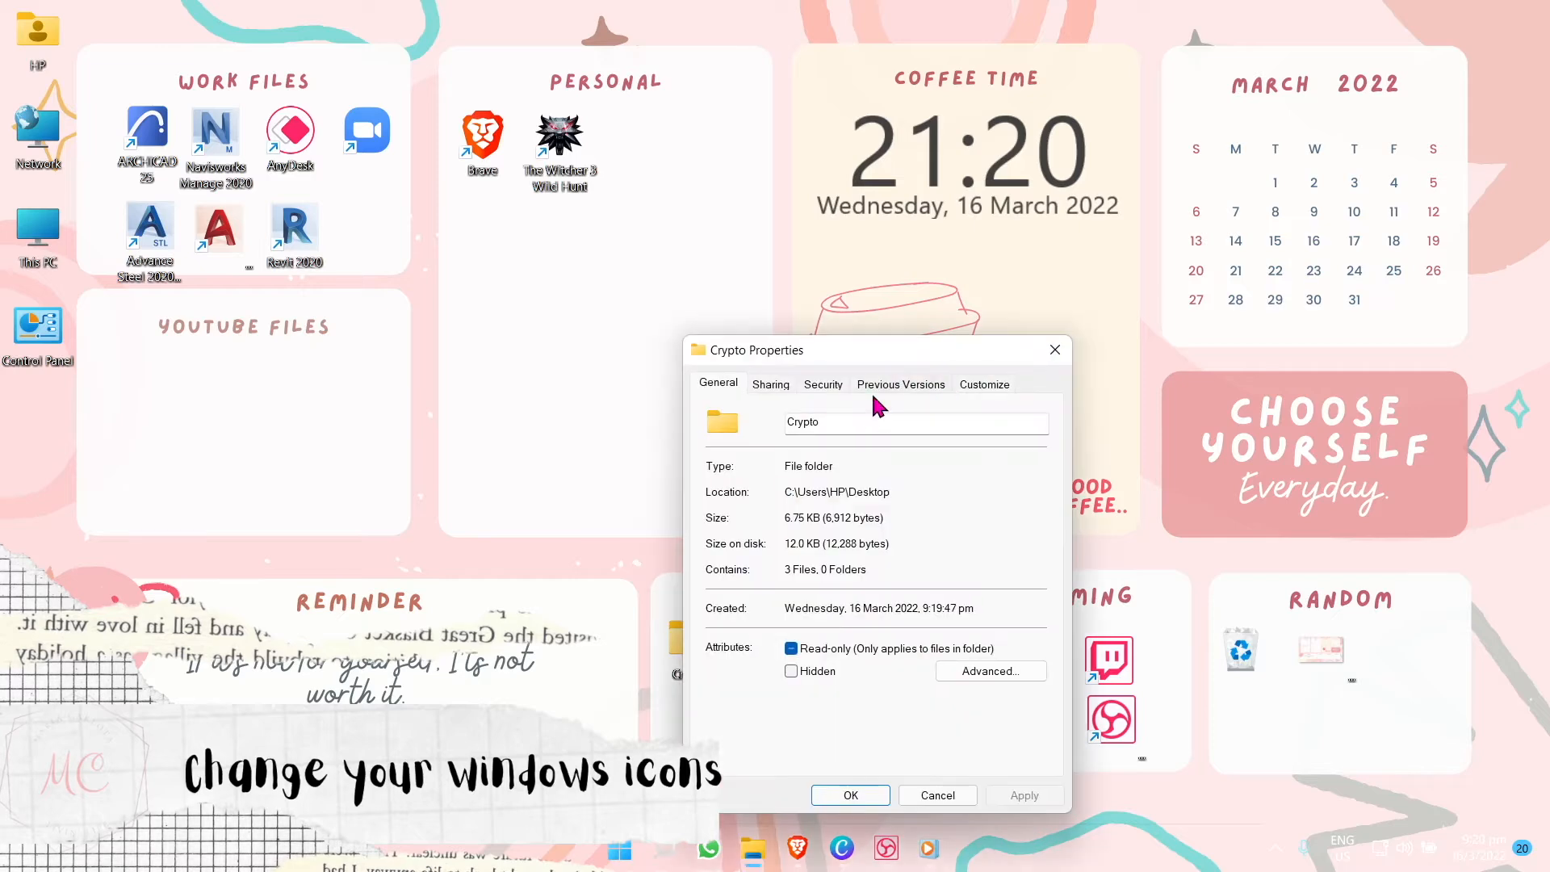
pyautogui.click(772, 385)
pyautogui.click(824, 385)
pyautogui.click(984, 383)
pyautogui.click(769, 683)
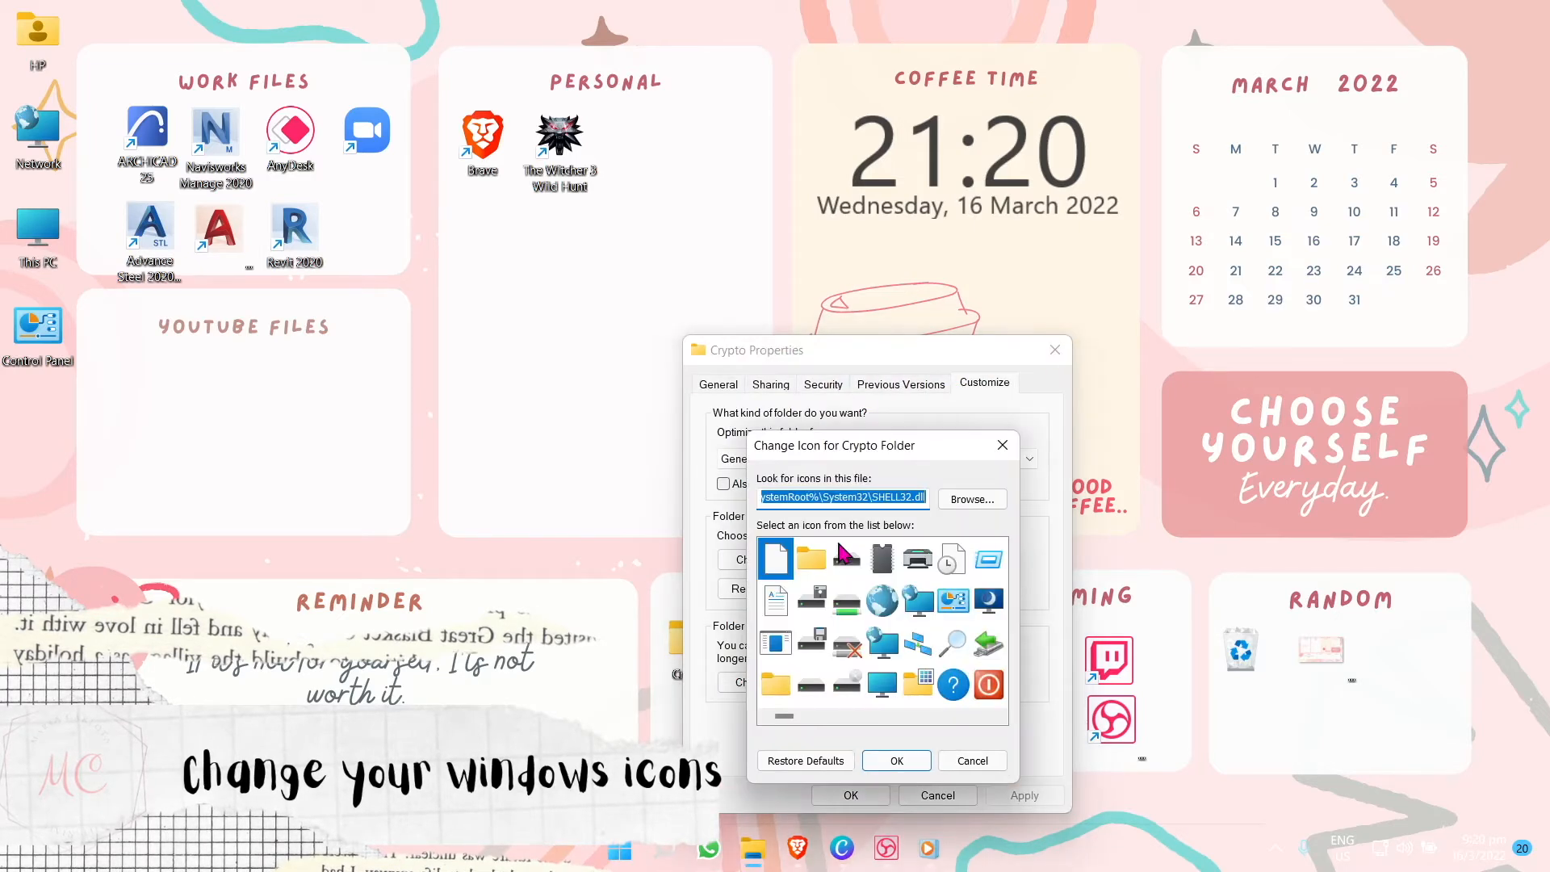
pyautogui.click(969, 495)
pyautogui.scroll(-1, 1260, 521)
pyautogui.scroll(1, 1185, 541)
pyautogui.scroll(-1, 1185, 541)
pyautogui.doubleClick(1096, 581)
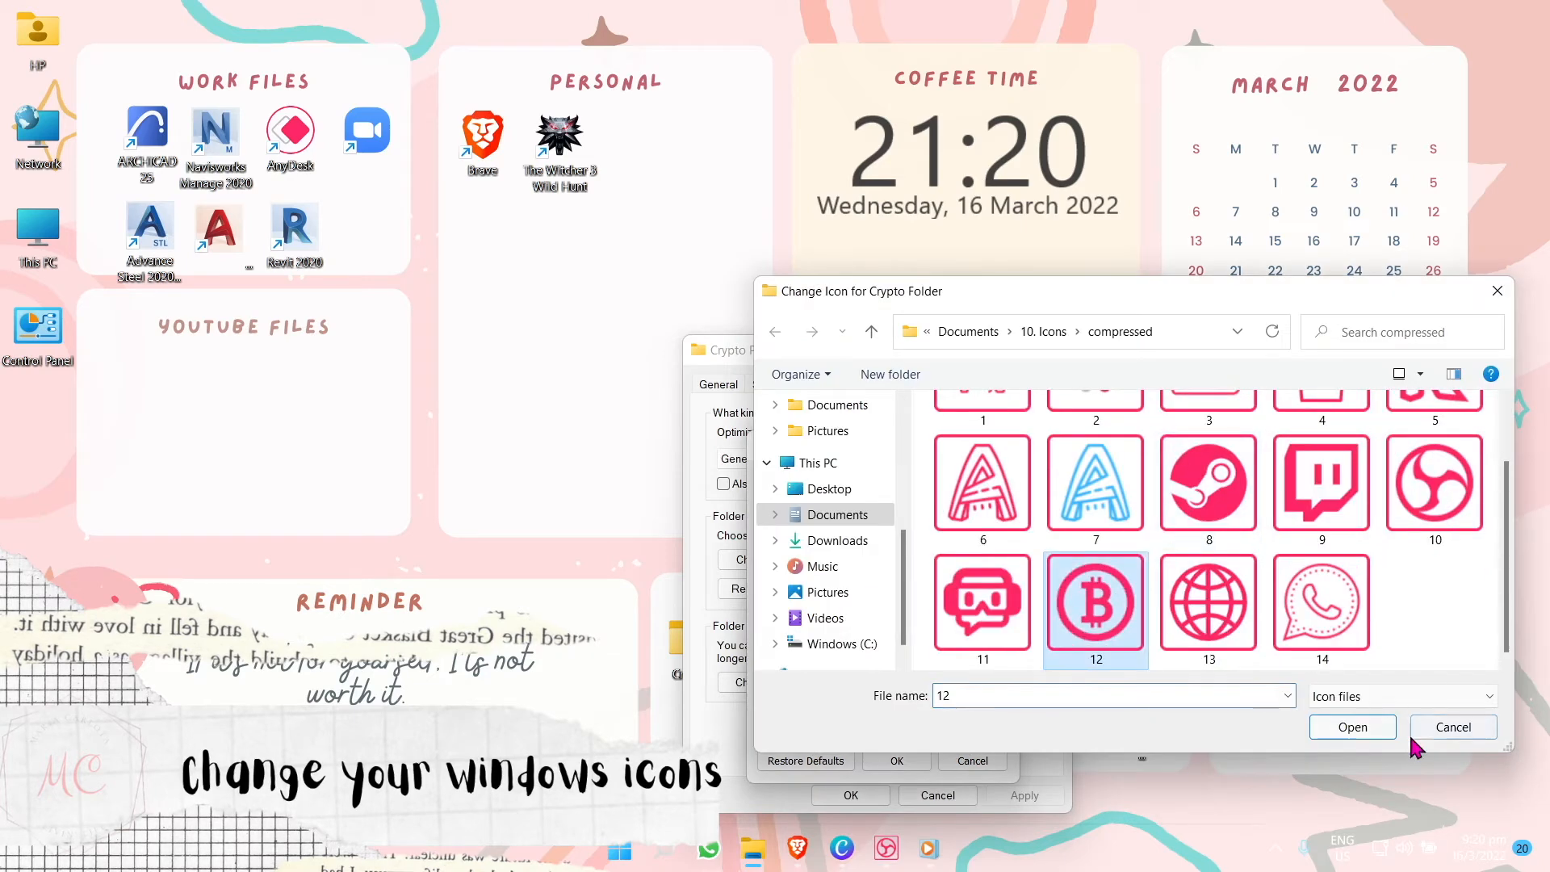
pyautogui.click(900, 761)
pyautogui.click(888, 802)
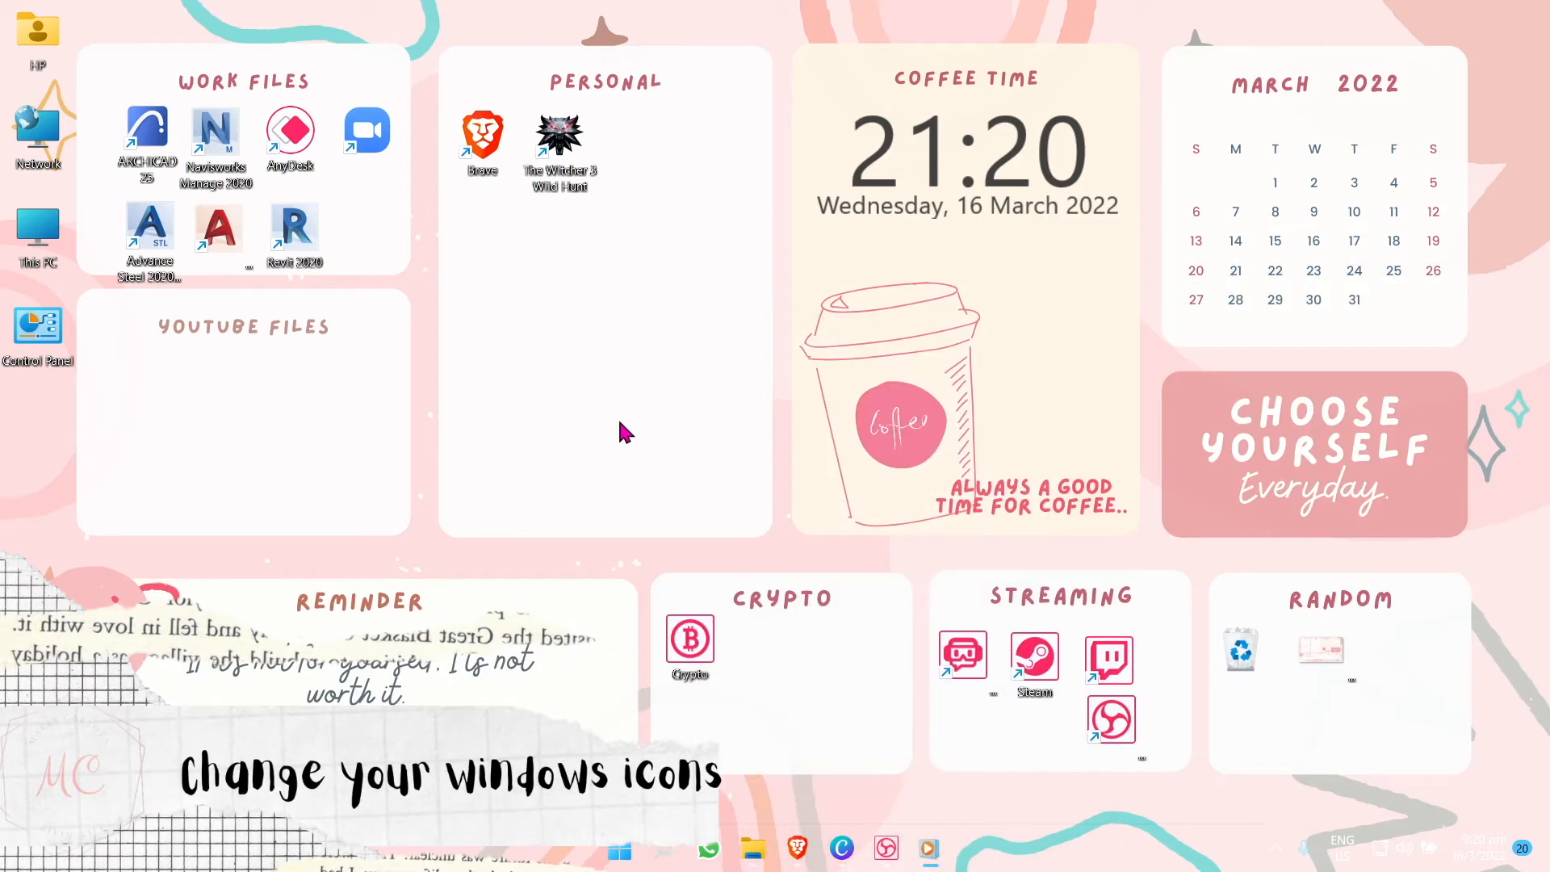
pyautogui.rightClick(1239, 662)
pyautogui.click(1236, 679)
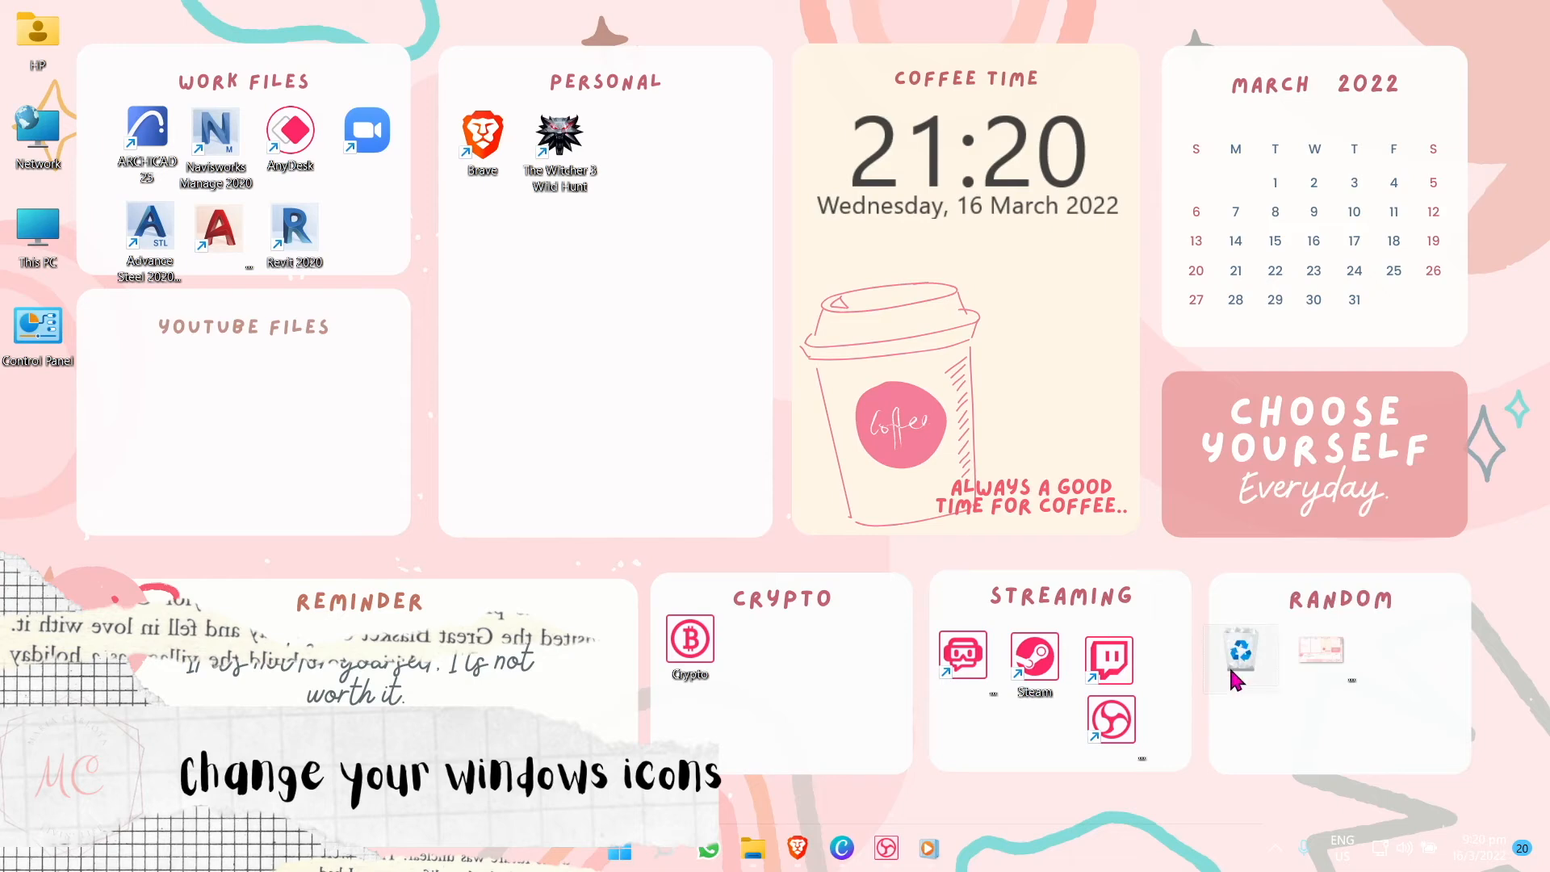
pyautogui.click(1259, 664)
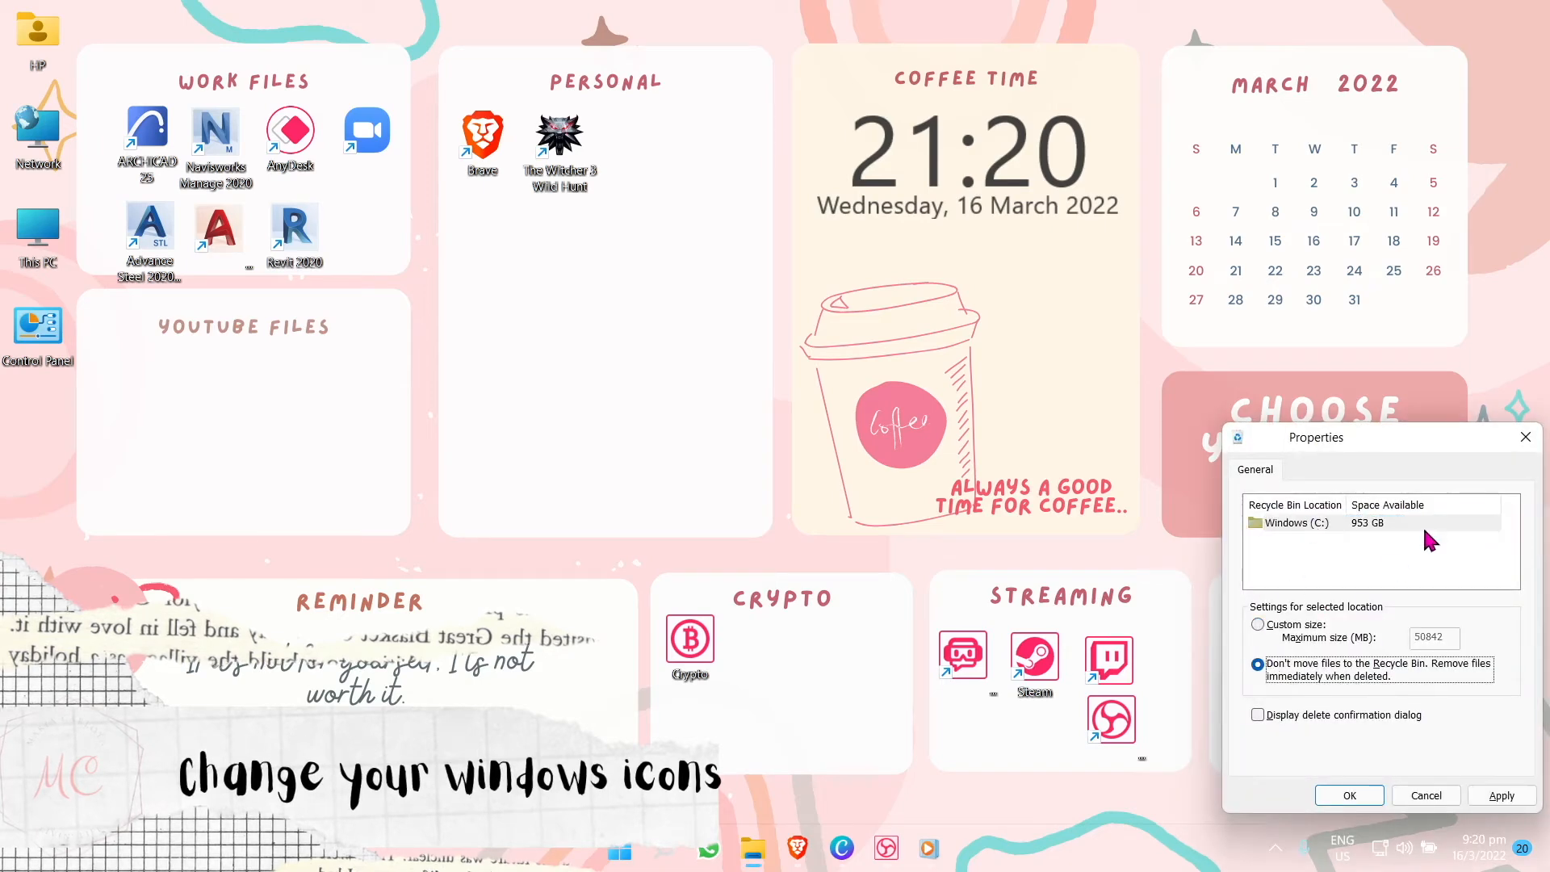
pyautogui.click(1525, 437)
# Search Windows Settings for "icons" and open the desktop icon settings from the Themes page.
pyautogui.click(664, 853)
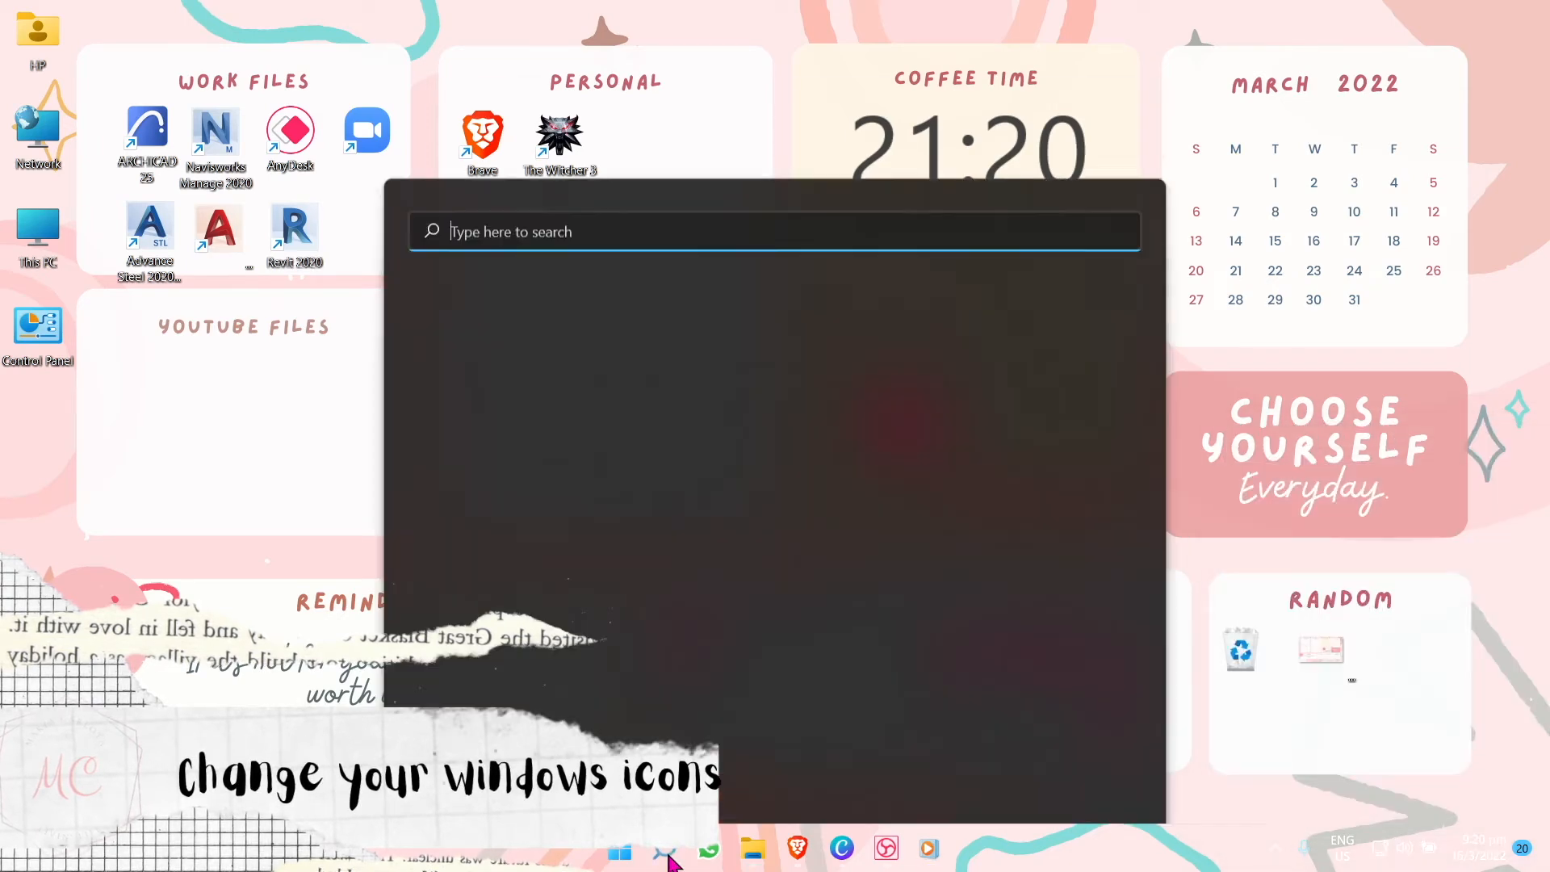
pyautogui.write('seti')
pyautogui.press('Return')
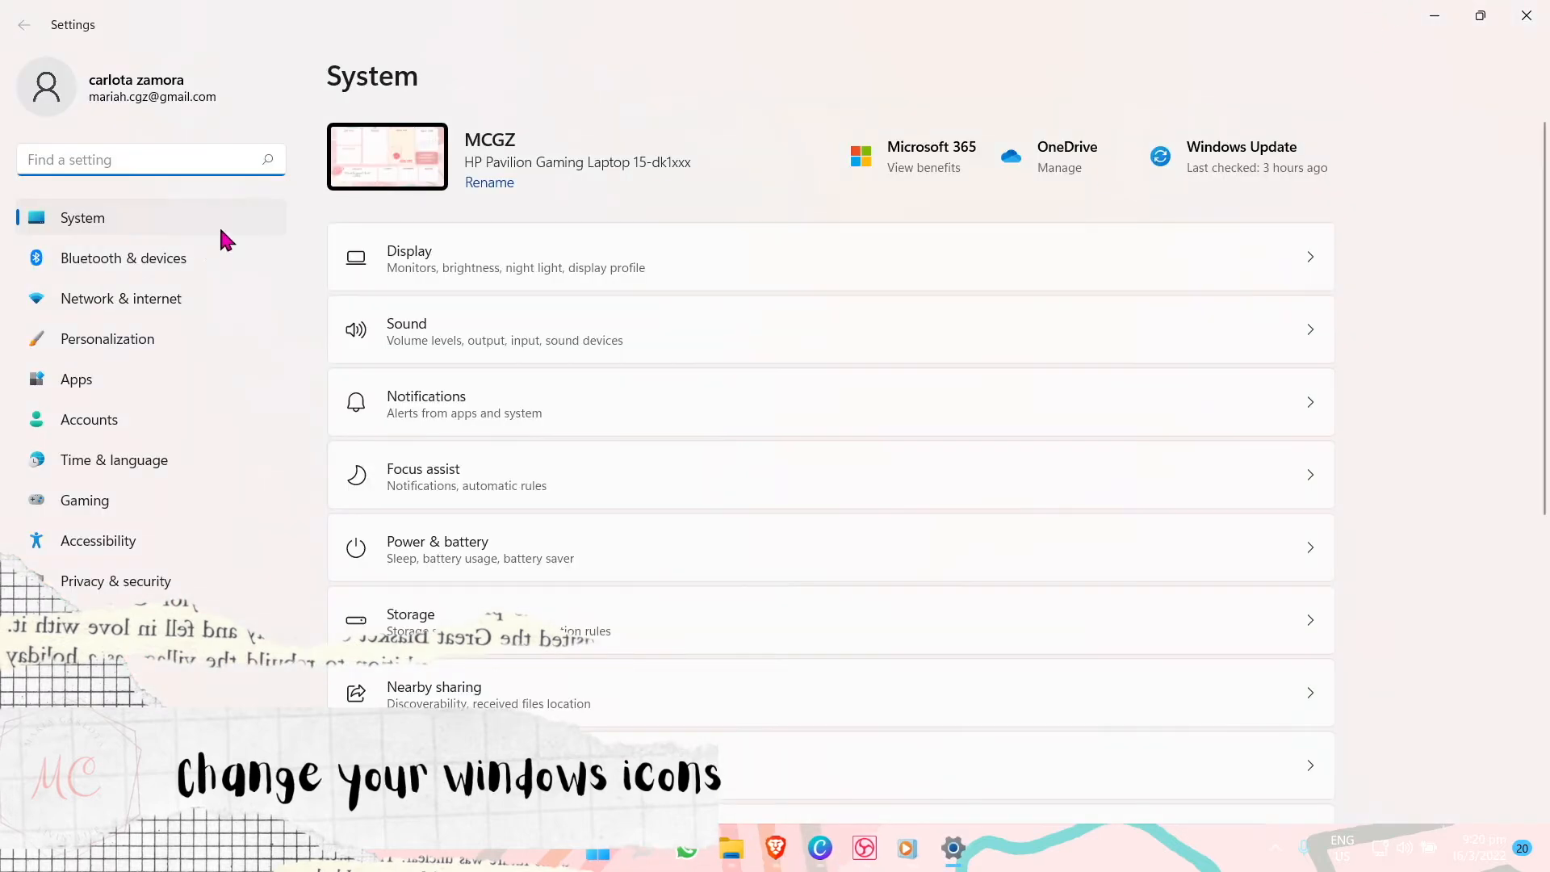
pyautogui.click(160, 159)
pyautogui.write('icons')
pyautogui.press('Return')
pyautogui.click(529, 212)
pyautogui.scroll(-1, 947, 533)
pyautogui.click(854, 588)
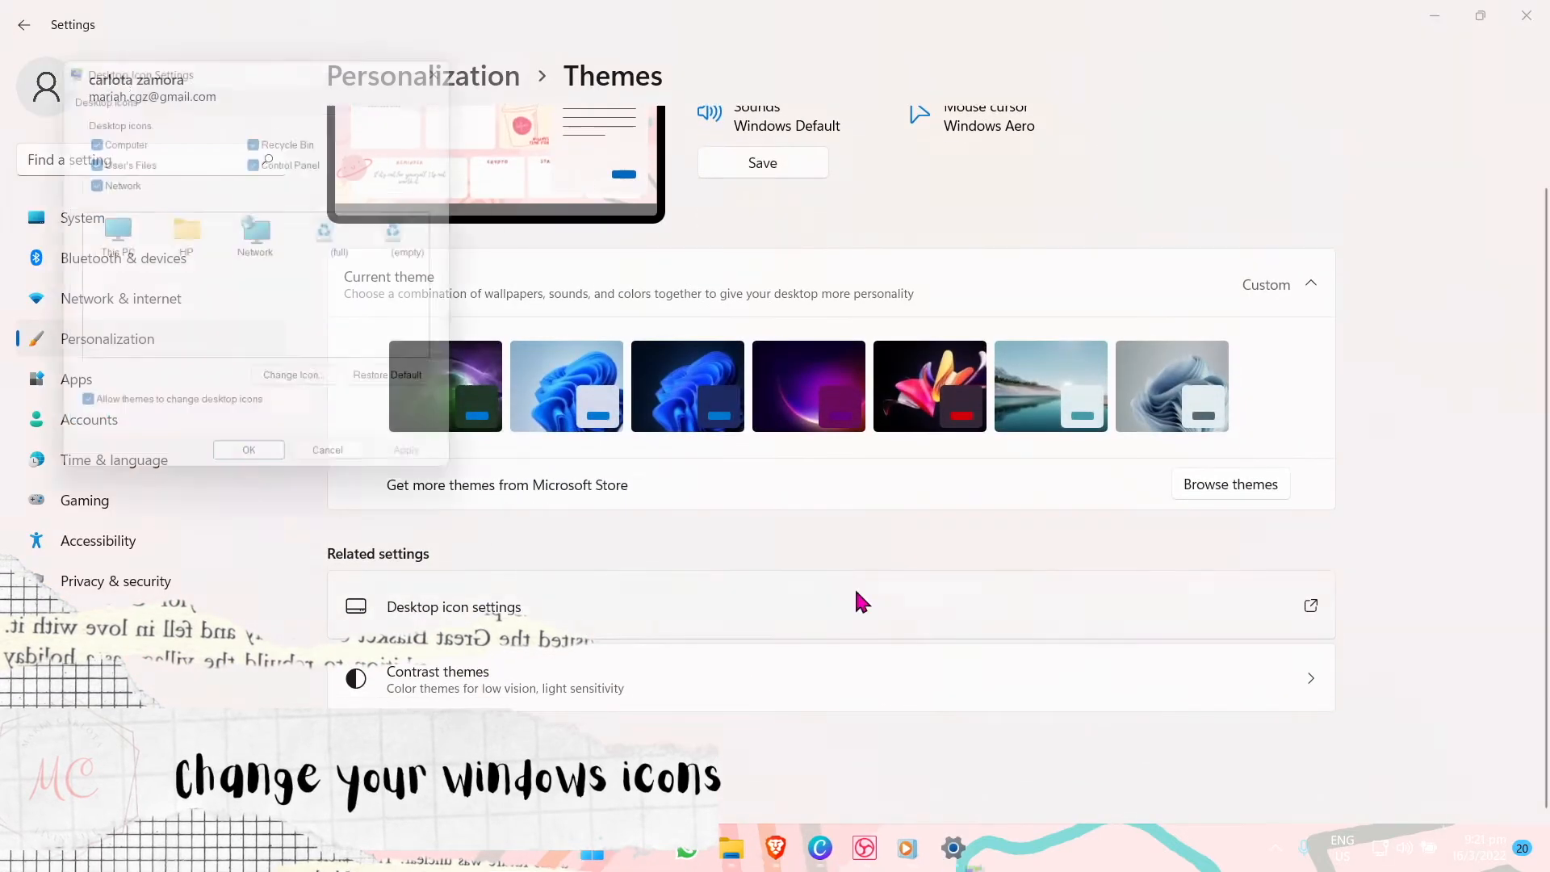
# Change the full Recycle Bin icon to file 4 from the Documents\10. Icons\compressed folder, copying the folder path for reuse.
pyautogui.click(322, 390)
pyautogui.click(335, 206)
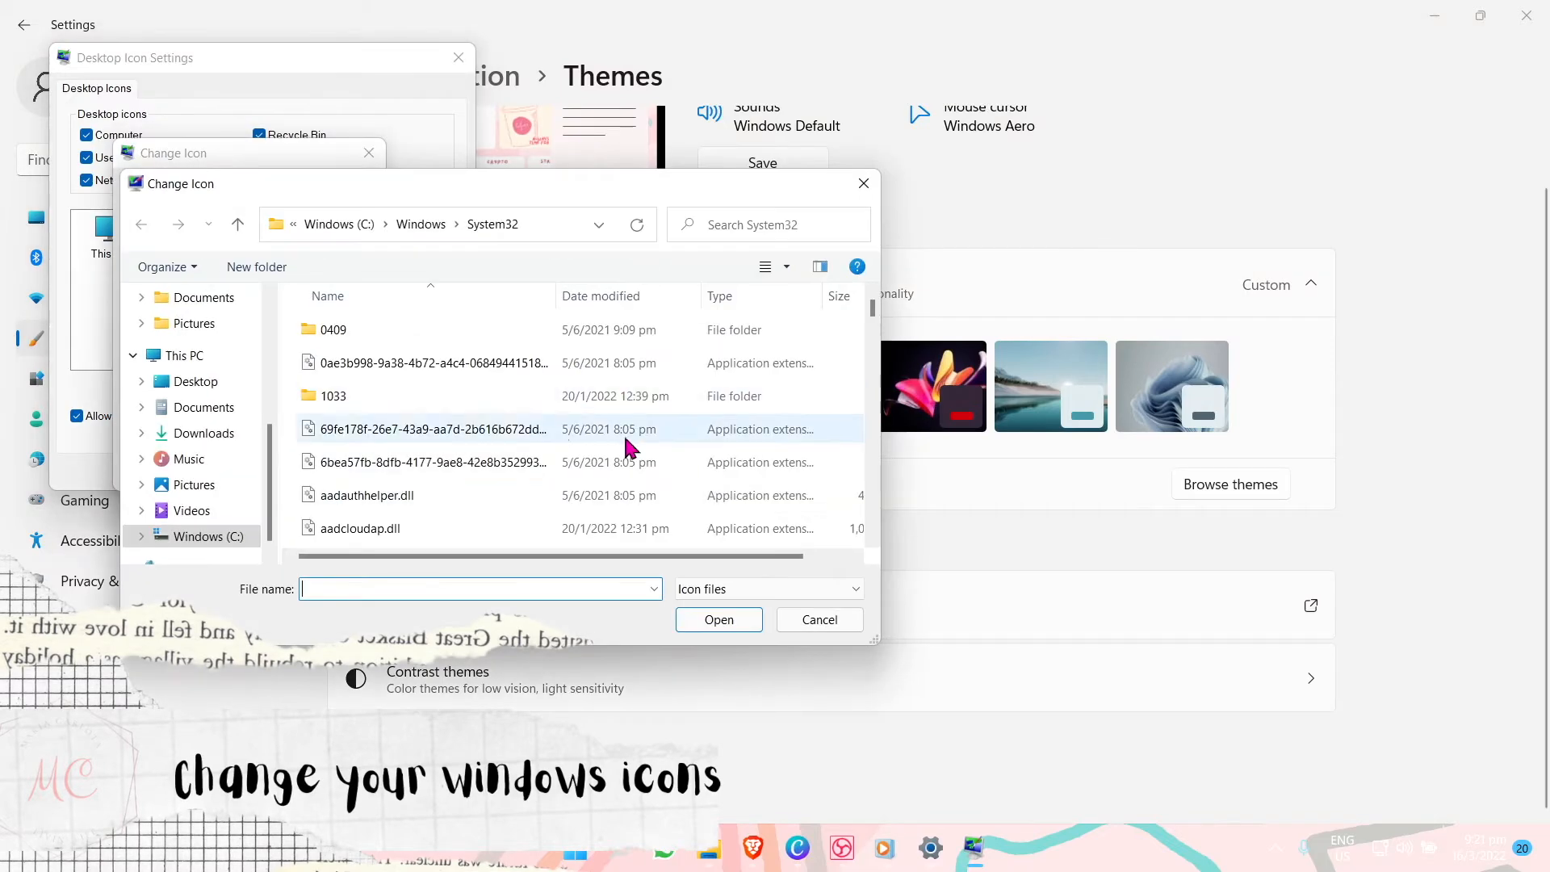
pyautogui.write('C:\\Users\\HP\\Documents\\10. Icons\\compressed')
pyautogui.click(581, 608)
pyautogui.hotkey('ctrl', 'c')
pyautogui.click(676, 341)
pyautogui.click(695, 616)
pyautogui.click(262, 469)
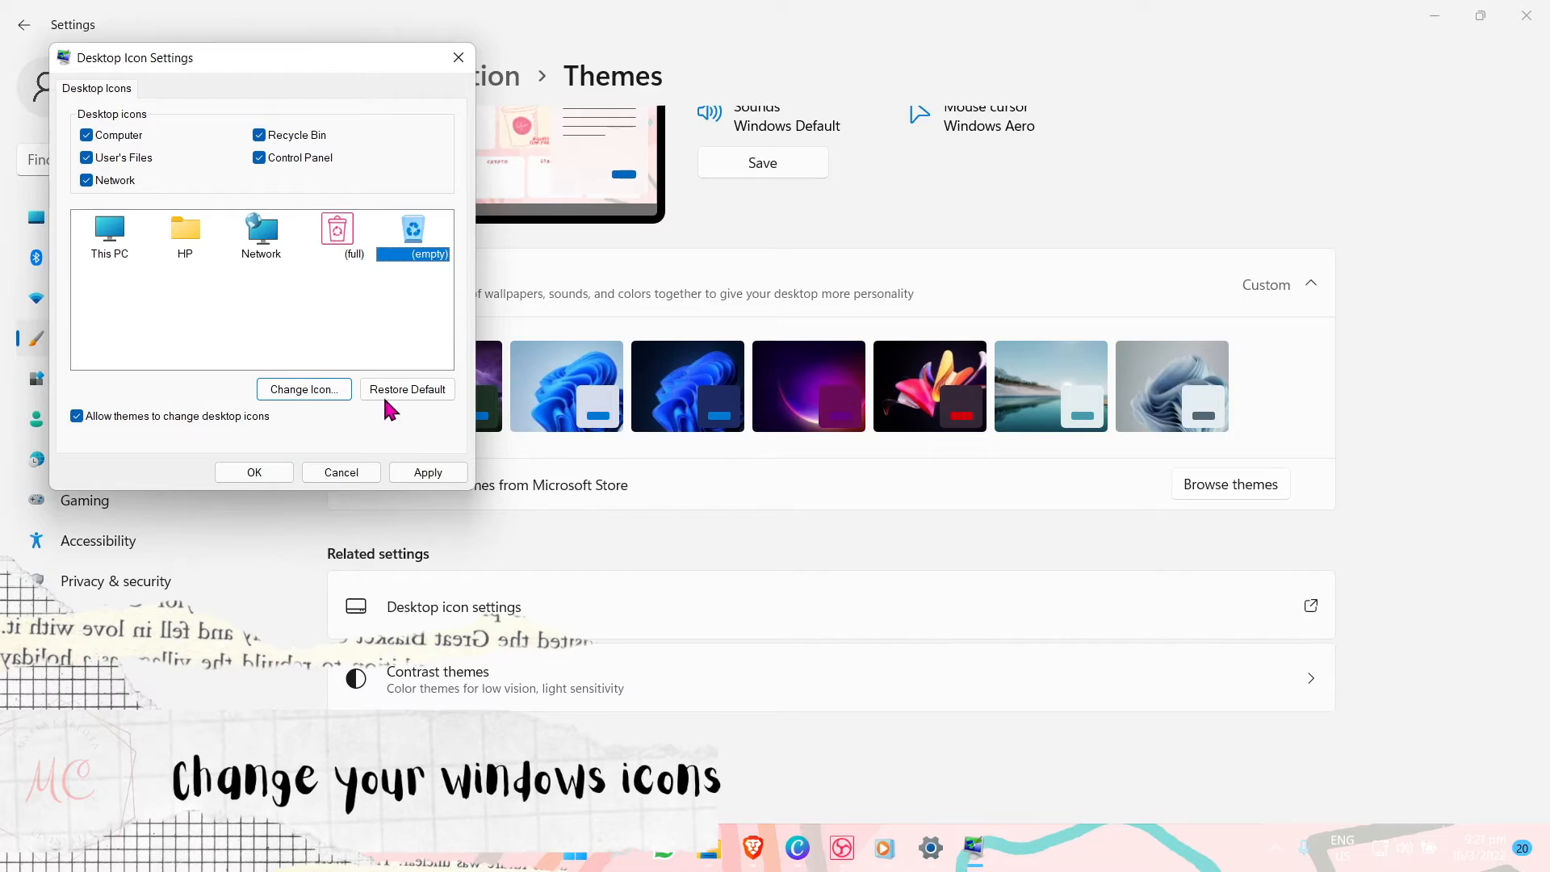
# Change the empty Recycle Bin icon to file 4 from the compressed folder and apply the desktop icon settings.
pyautogui.click(304, 389)
pyautogui.click(339, 207)
pyautogui.hotkey('ctrl', 'v')
pyautogui.click(721, 621)
pyautogui.scroll(-2, 452, 420)
pyautogui.scroll(2, 646, 444)
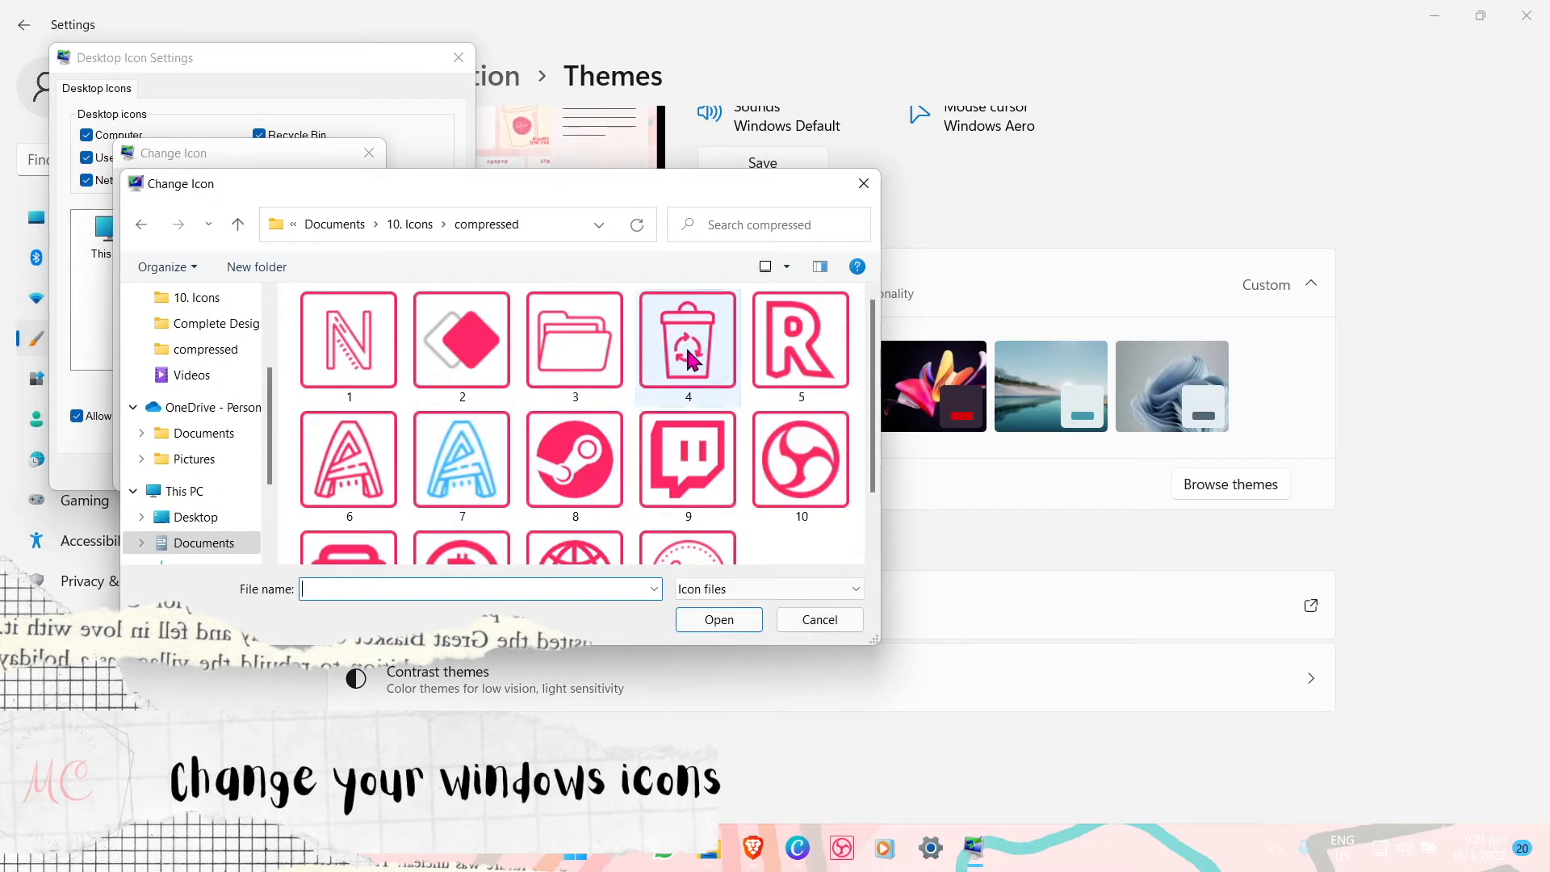
pyautogui.doubleClick(708, 363)
pyautogui.click(264, 468)
pyautogui.click(444, 472)
# Change the user's files folder icon to file 3 from the compressed folder, apply it and close Settings.
pyautogui.click(183, 232)
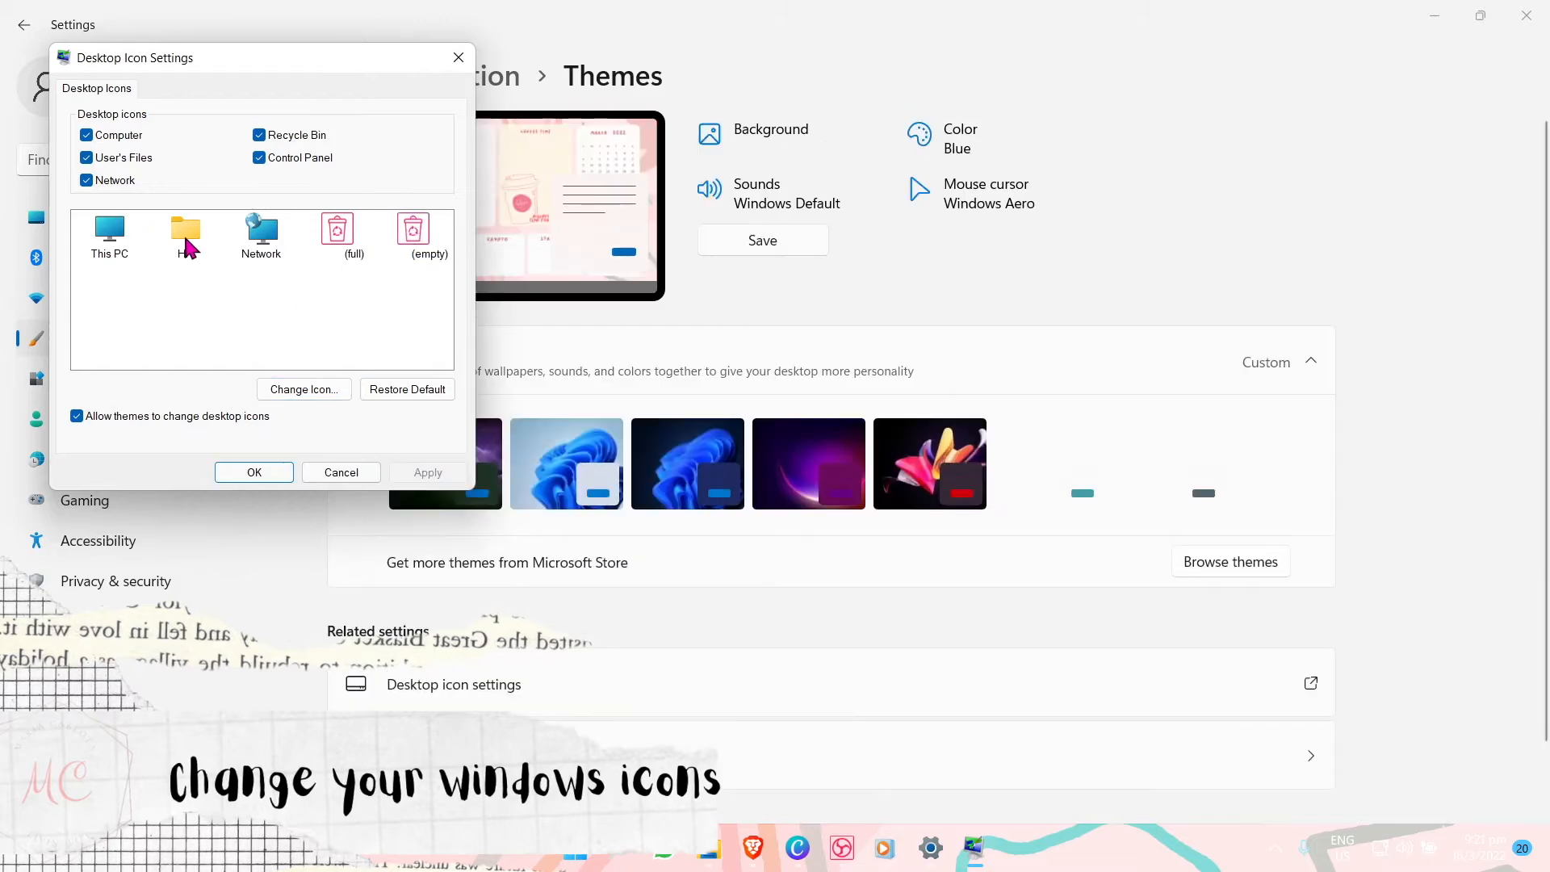
pyautogui.click(301, 390)
pyautogui.click(339, 206)
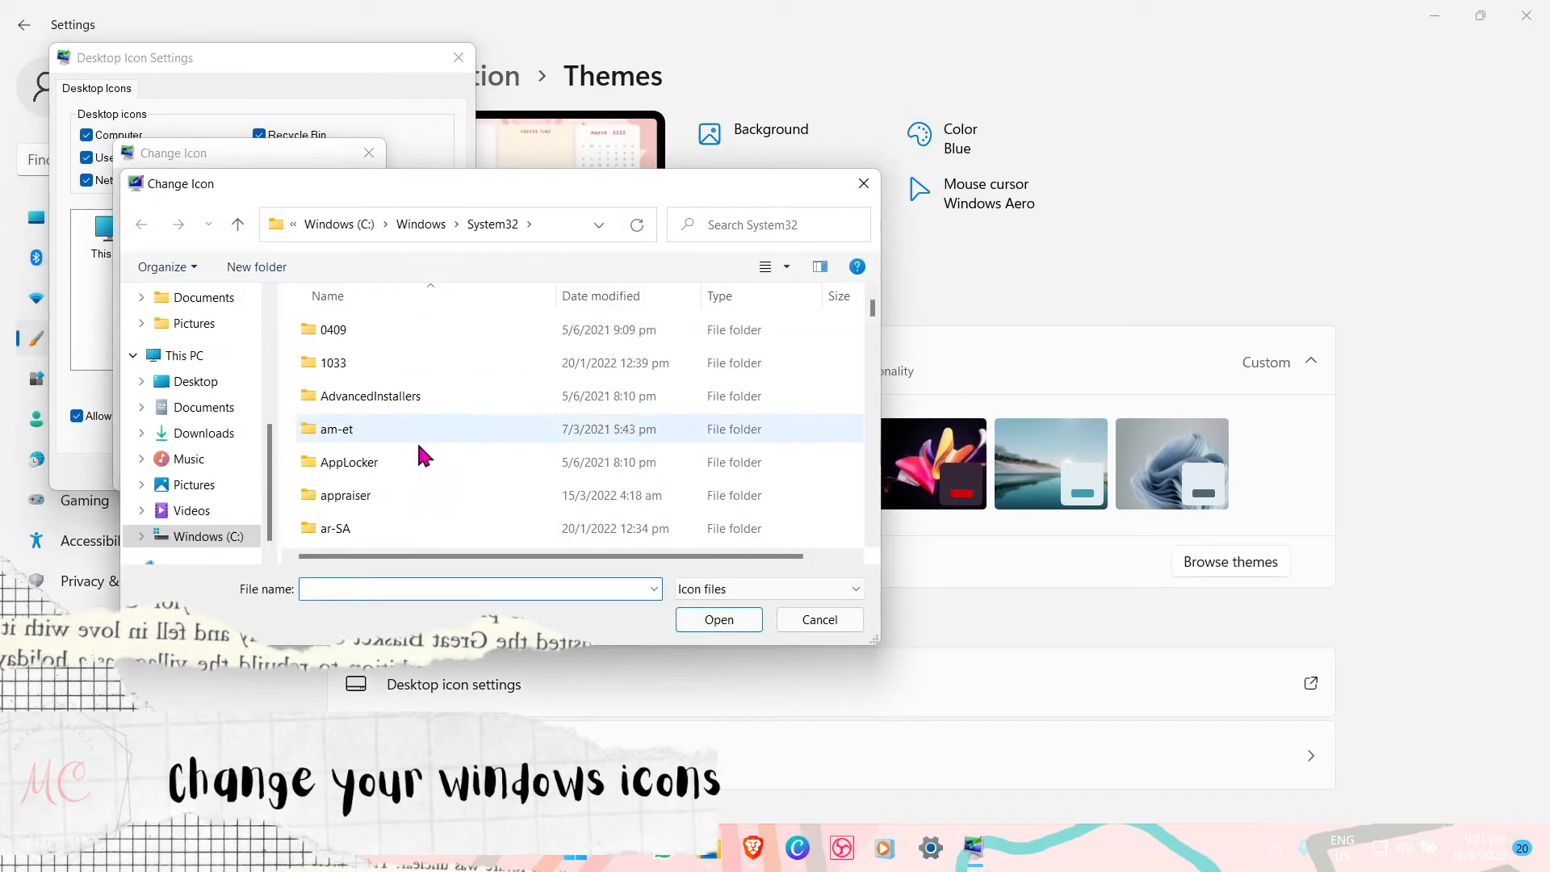
pyautogui.click(443, 589)
pyautogui.hotkey('ctrl', 'v')
pyautogui.press('Return')
pyautogui.click(561, 335)
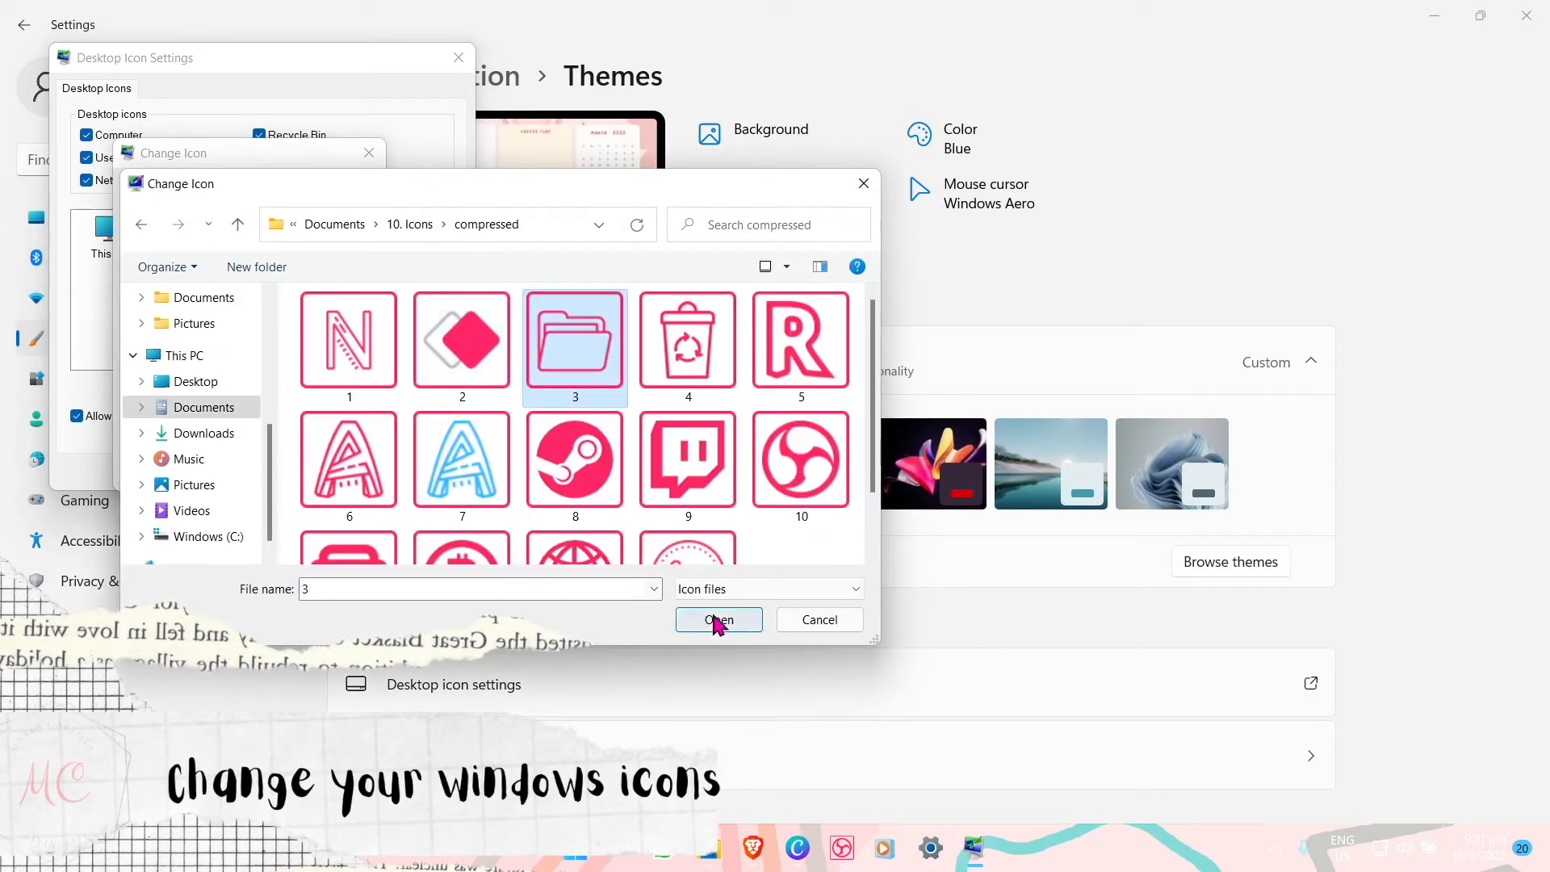
pyautogui.click(720, 620)
pyautogui.click(257, 461)
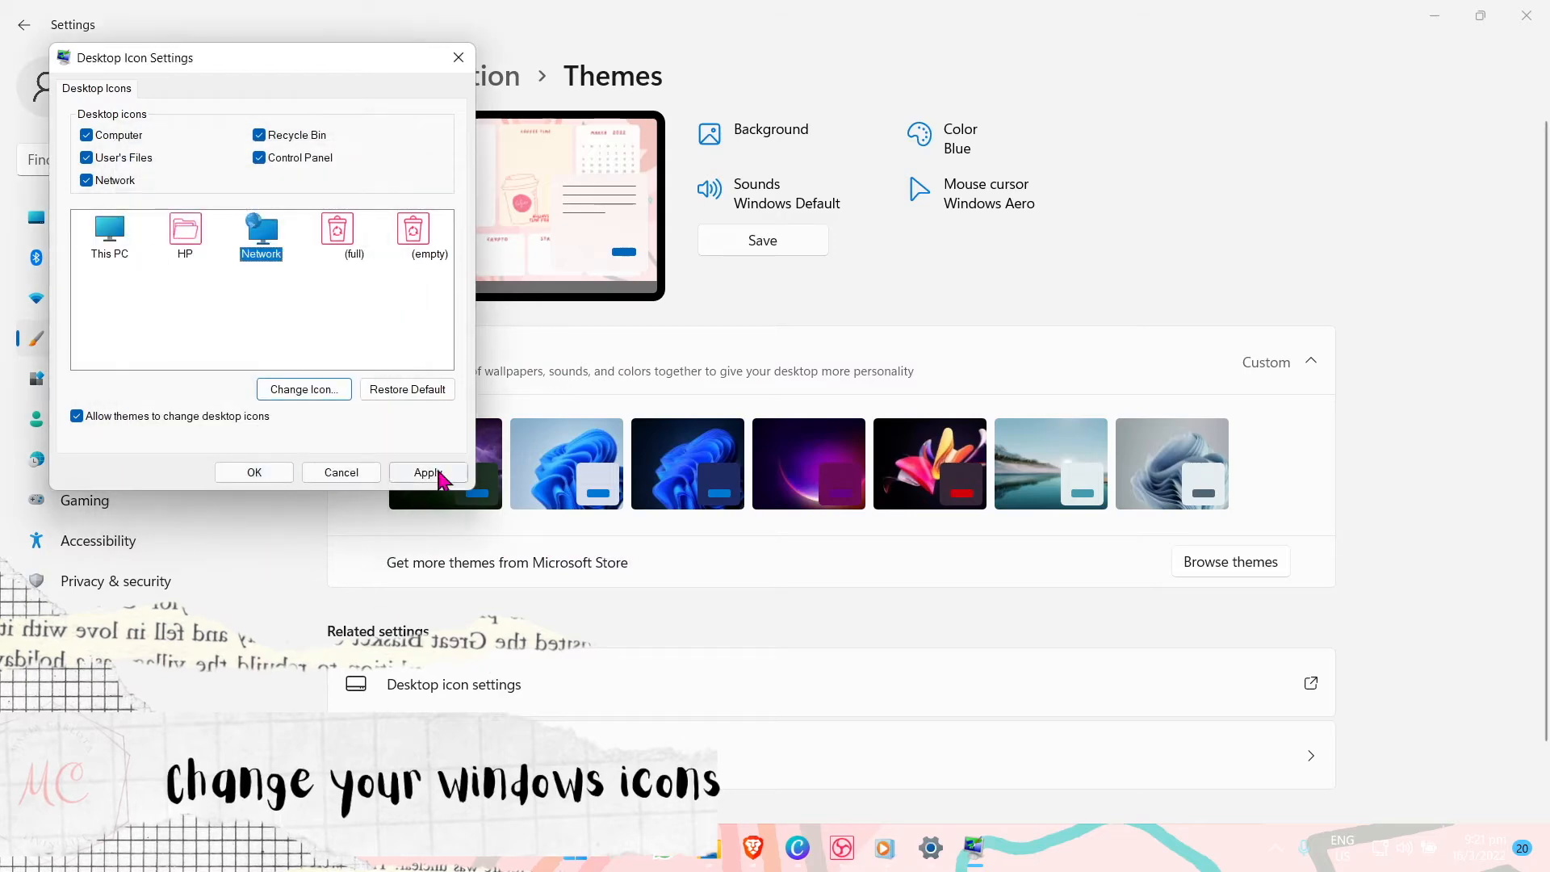
pyautogui.click(444, 472)
pyautogui.click(252, 473)
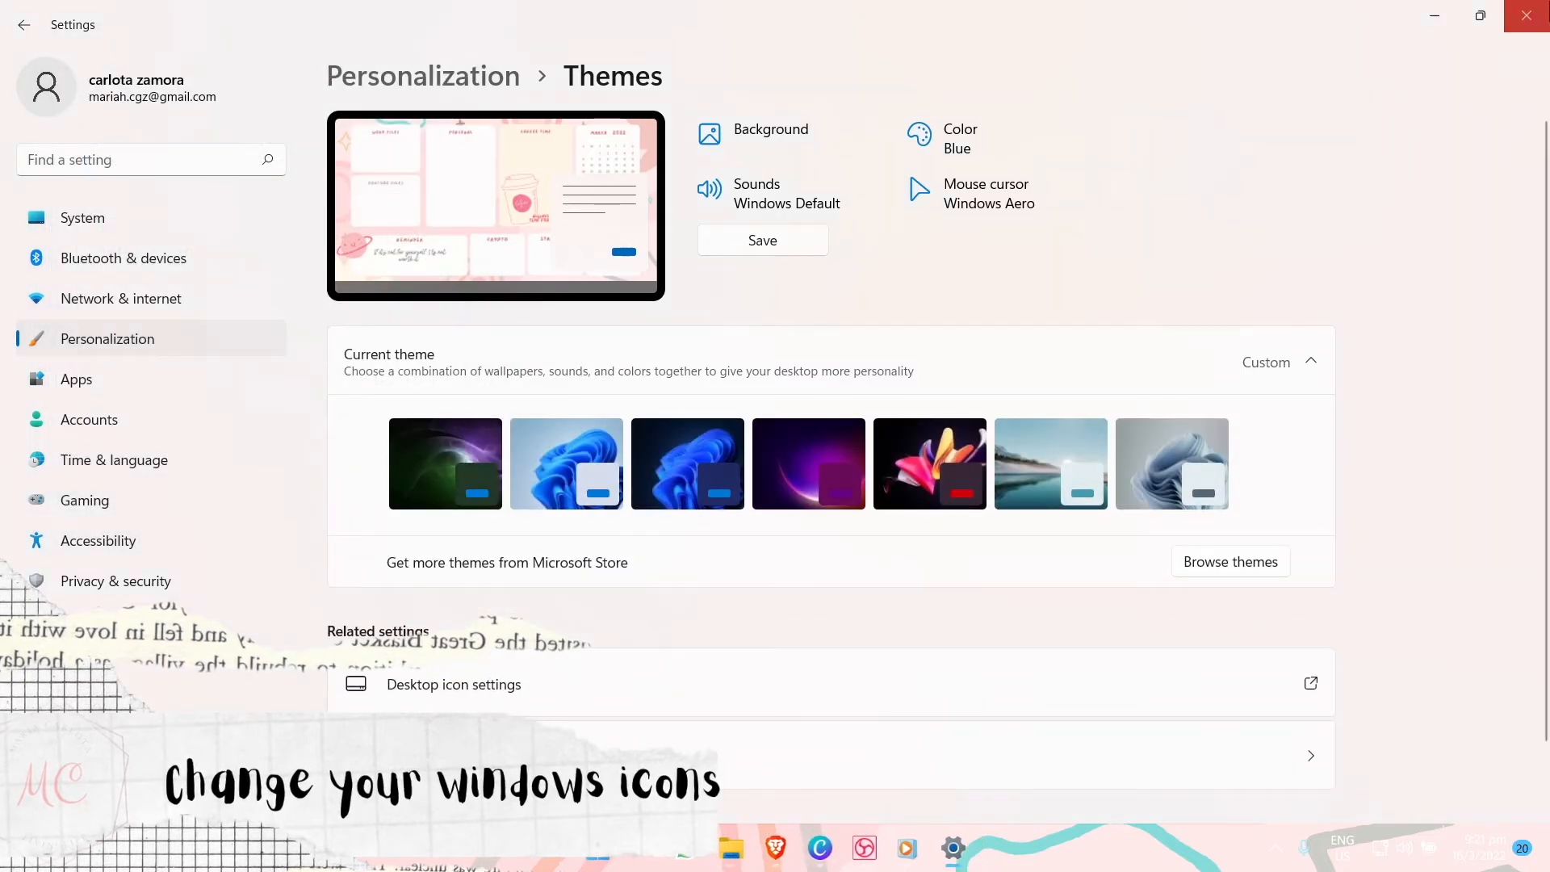
pyautogui.click(1527, 15)
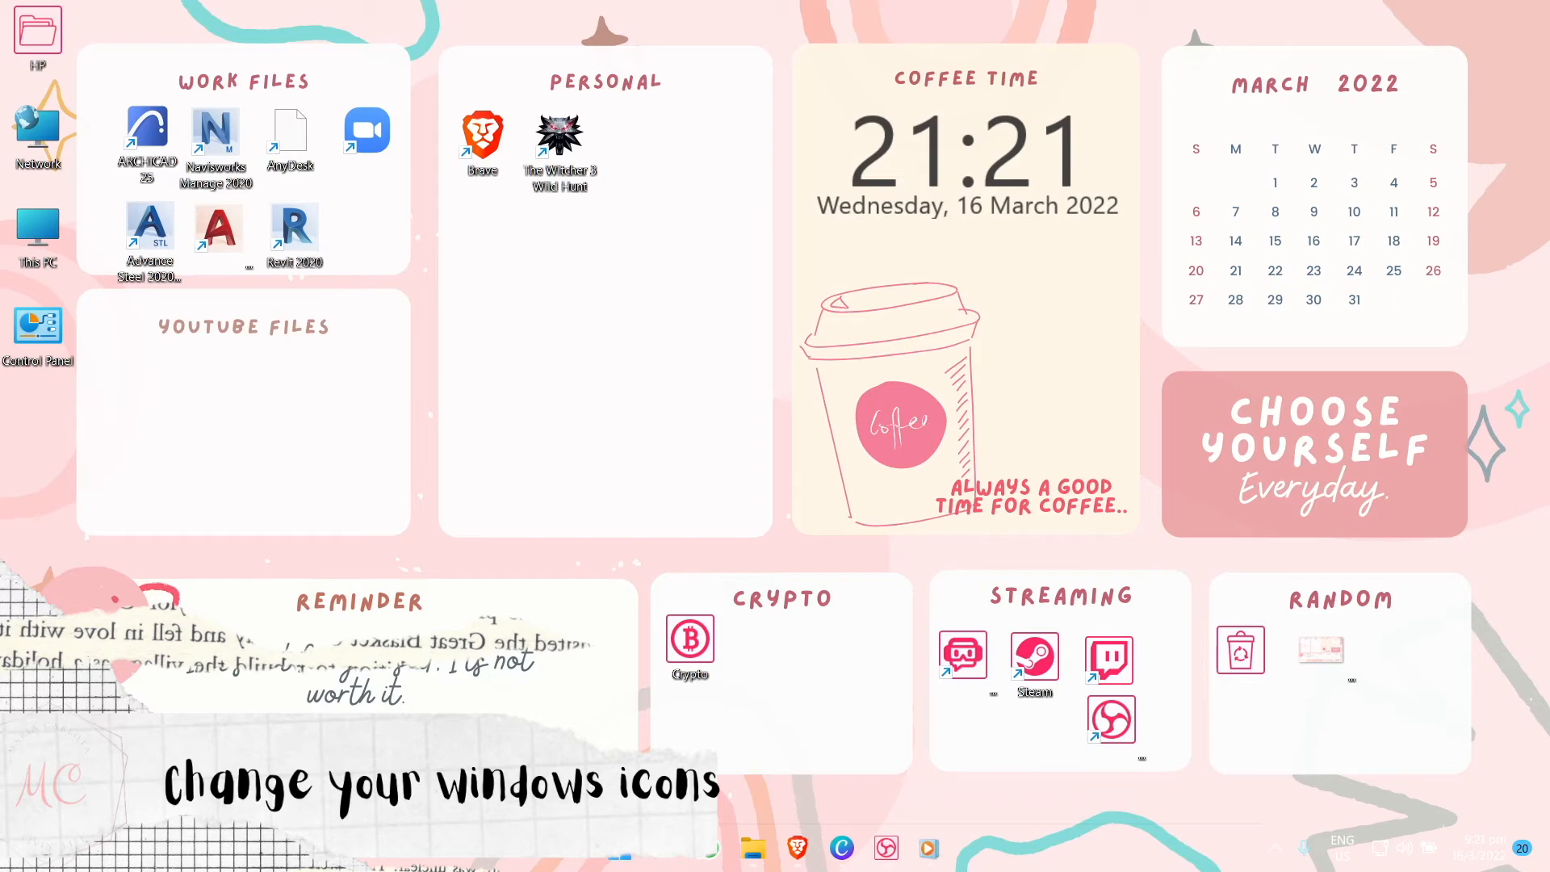
# Change the Brave shortcut's icon to file 13 from the compressed folder and apply it.
pyautogui.rightClick(514, 129)
pyautogui.click(481, 357)
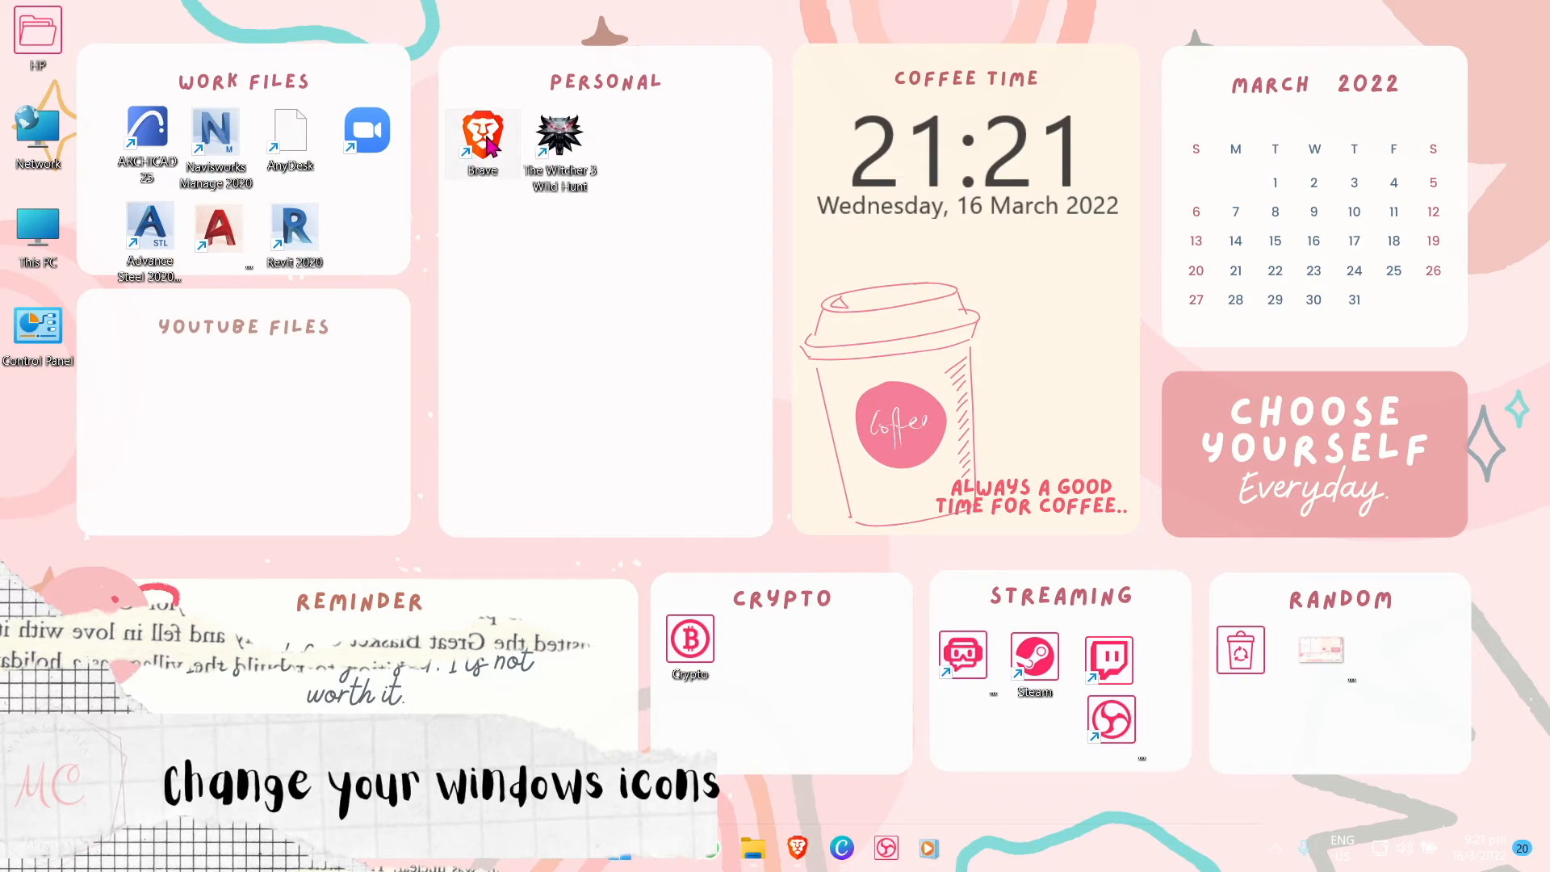
pyautogui.click(713, 513)
pyautogui.click(730, 304)
pyautogui.click(789, 304)
pyautogui.scroll(-1, 1100, 571)
pyautogui.scroll(1, 1100, 571)
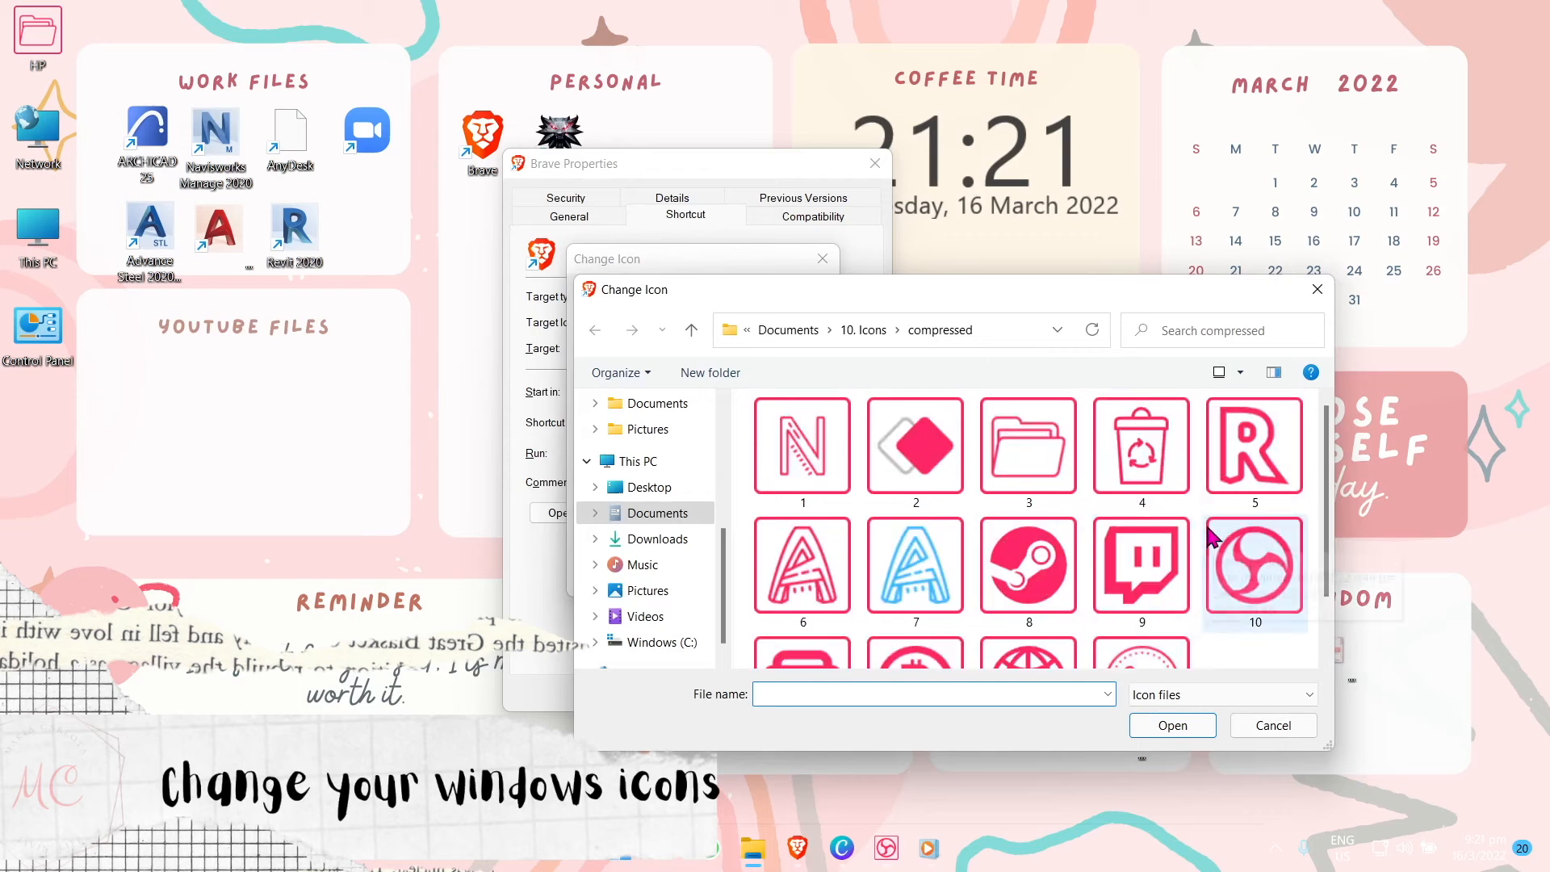
pyautogui.scroll(-1, 1203, 525)
pyautogui.click(1028, 602)
pyautogui.click(1173, 725)
pyautogui.click(710, 576)
pyautogui.click(668, 692)
pyautogui.click(711, 479)
# Change the Revit 2020 shortcut's icon to file 5 from the compressed folder.
pyautogui.rightClick(317, 233)
pyautogui.click(569, 558)
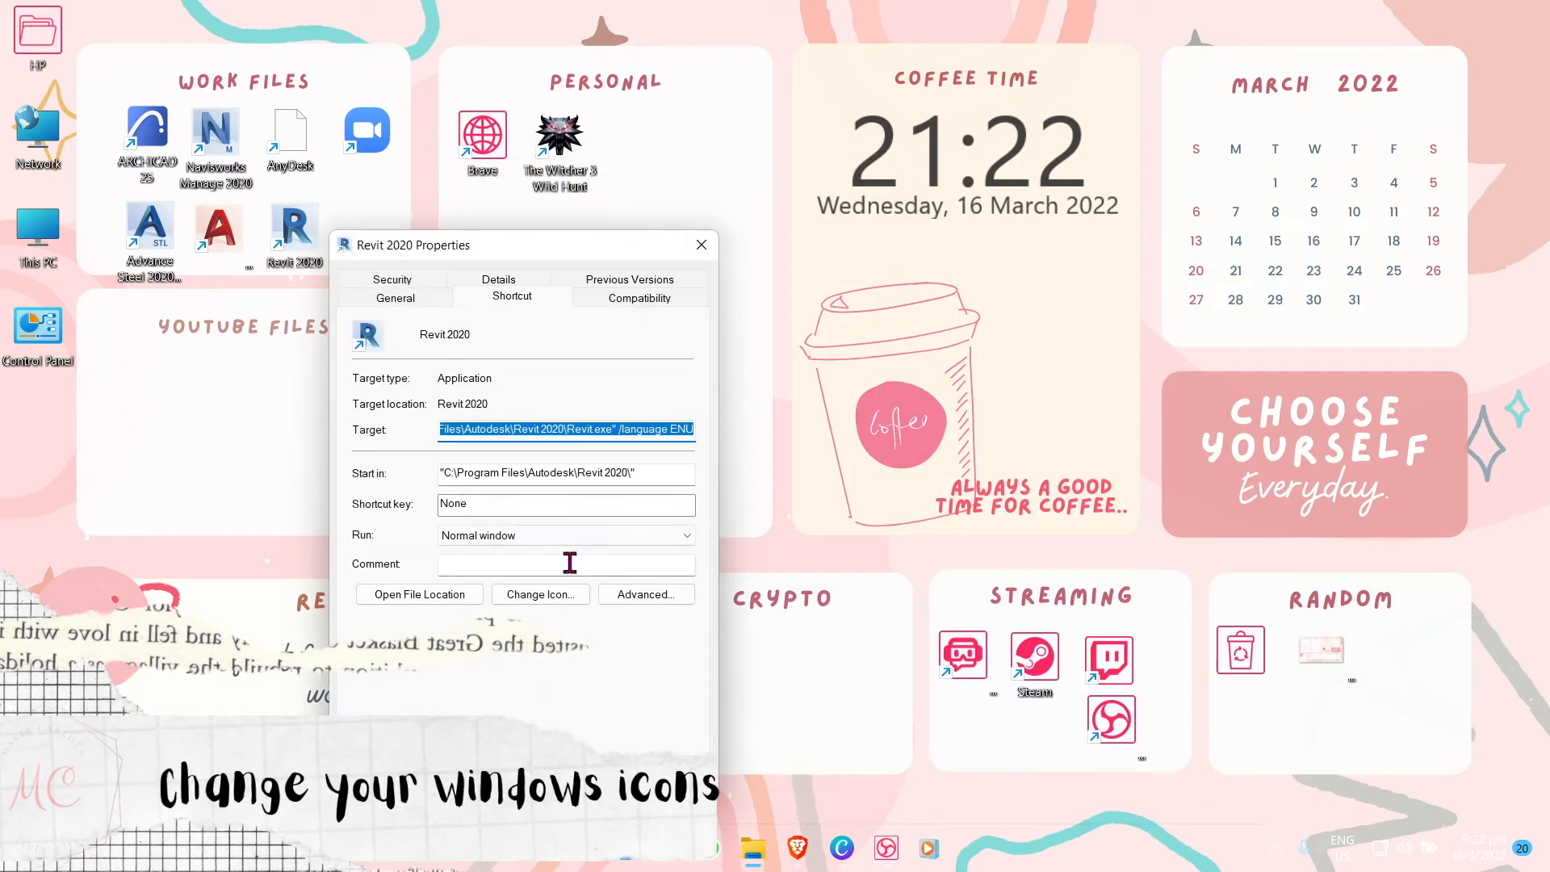
pyautogui.click(519, 601)
pyautogui.click(633, 402)
pyautogui.click(1062, 343)
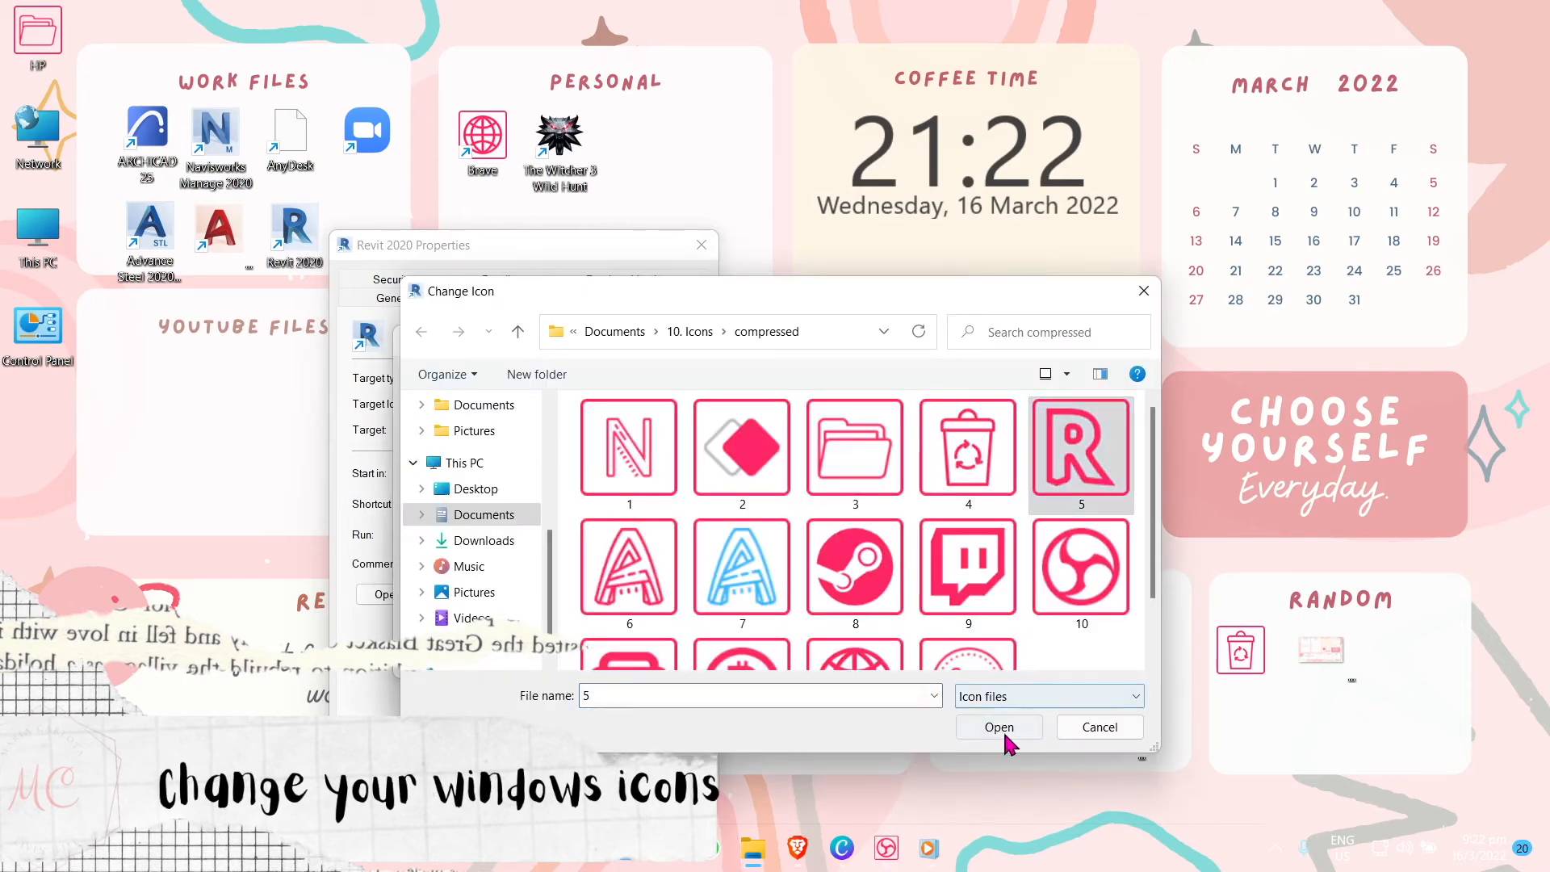
pyautogui.click(1005, 730)
pyautogui.click(543, 656)
pyautogui.click(525, 583)
pyautogui.click(498, 774)
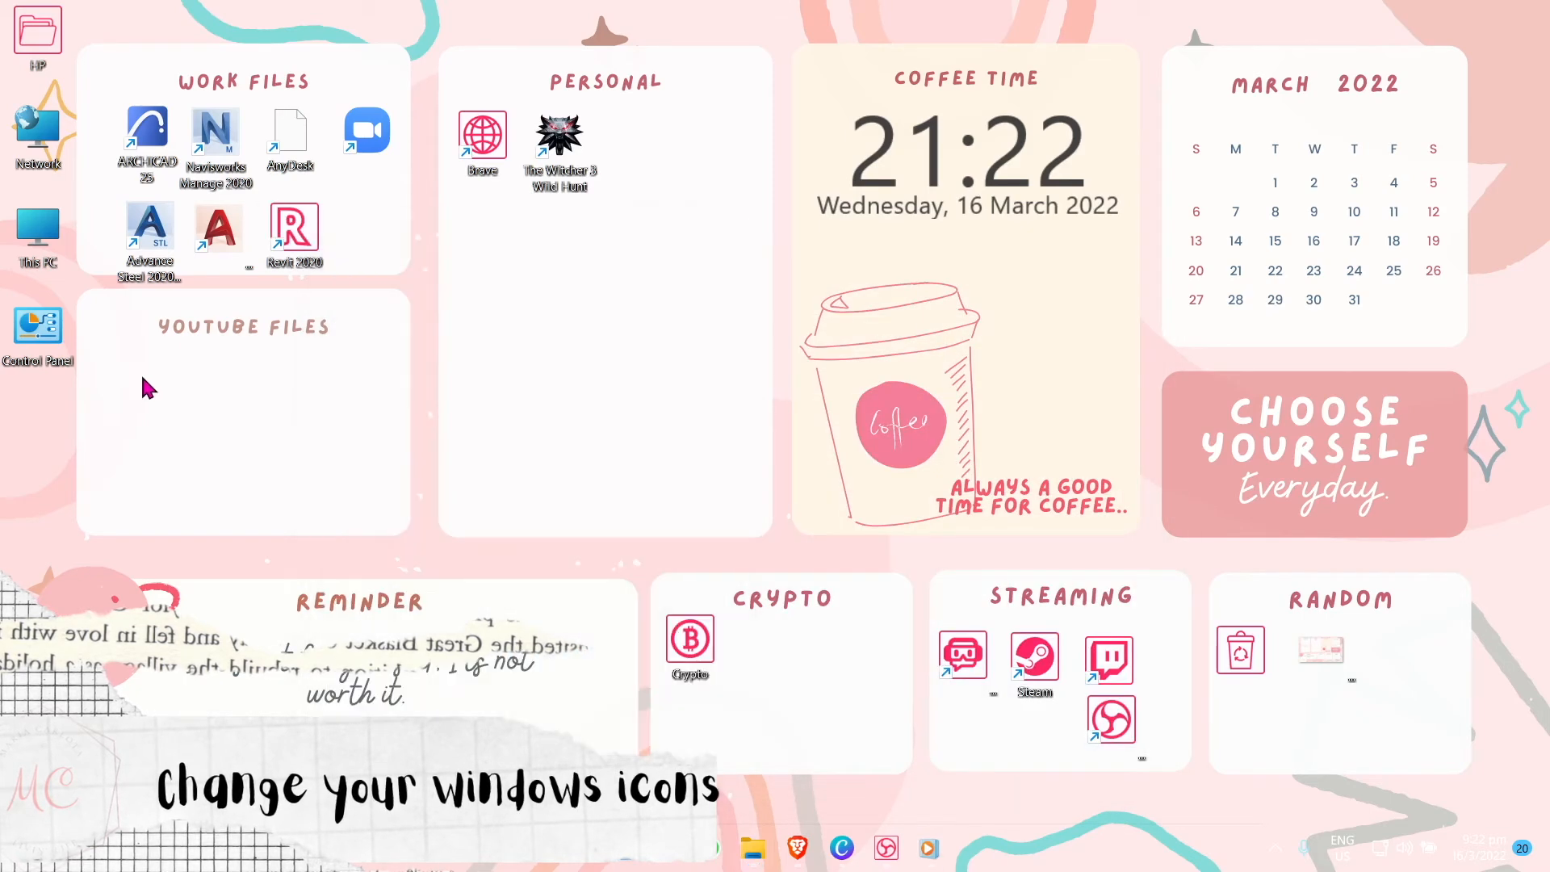
# Change the AutoCAD 2020 shortcut's icon to file 6 from the compressed folder.
pyautogui.rightClick(221, 236)
pyautogui.click(475, 571)
pyautogui.click(429, 695)
pyautogui.click(638, 415)
pyautogui.click(525, 566)
pyautogui.click(918, 733)
pyautogui.click(432, 666)
pyautogui.click(404, 717)
pyautogui.click(407, 578)
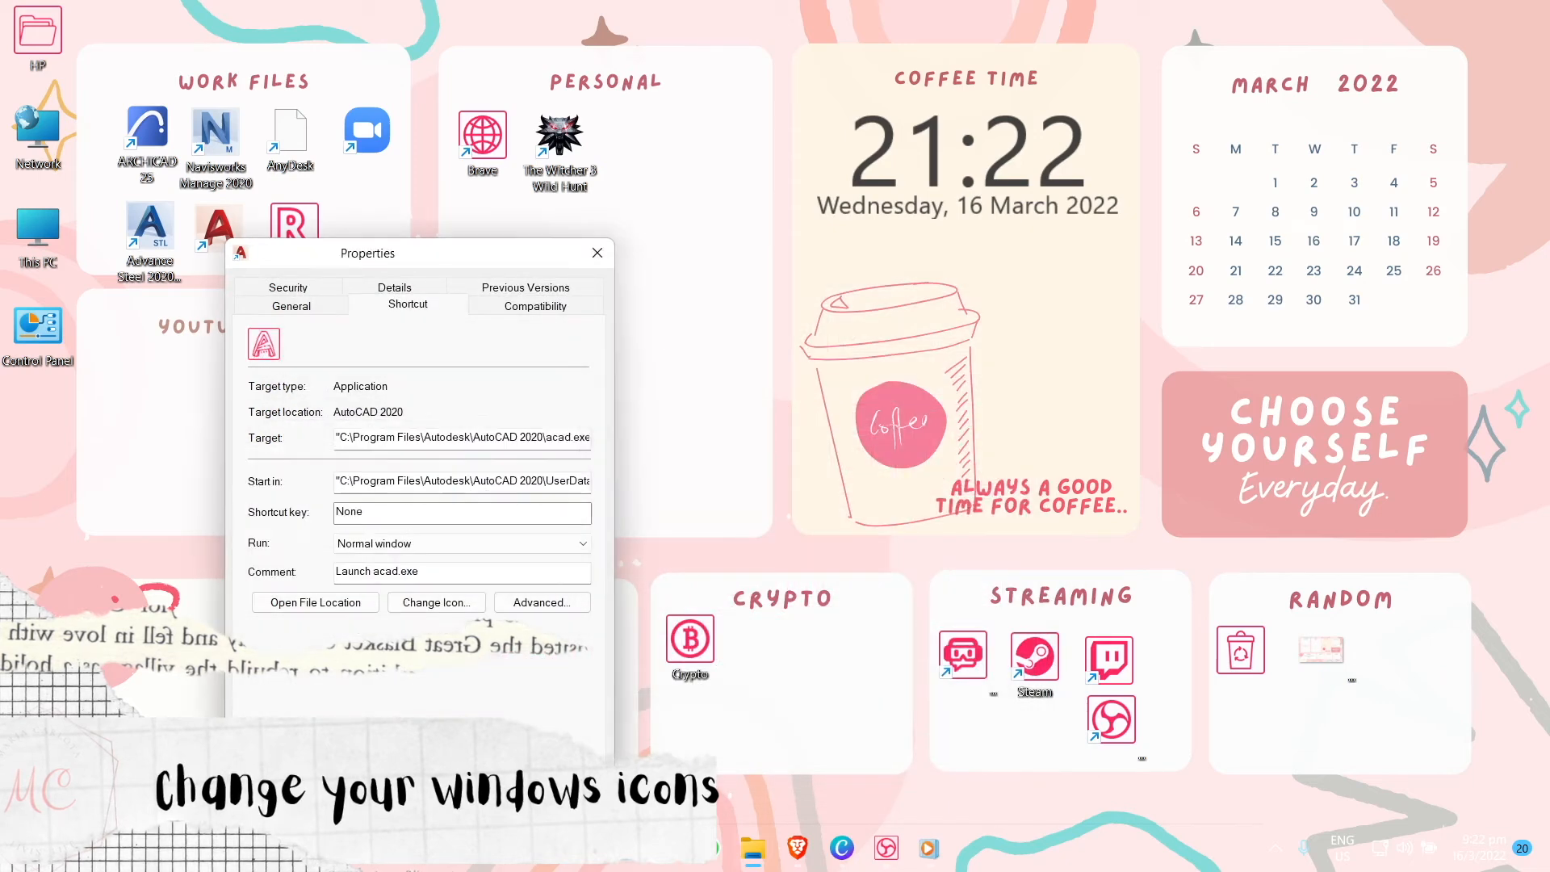
# Change the Advance Steel 2020 shortcut's icon to file 7 from the compressed folder.
pyautogui.rightClick(159, 230)
pyautogui.click(404, 570)
pyautogui.click(370, 583)
pyautogui.click(454, 386)
pyautogui.click(584, 565)
pyautogui.click(823, 734)
pyautogui.click(383, 650)
pyautogui.click(347, 733)
pyautogui.click(397, 557)
pyautogui.rightClick(371, 136)
pyautogui.click(629, 488)
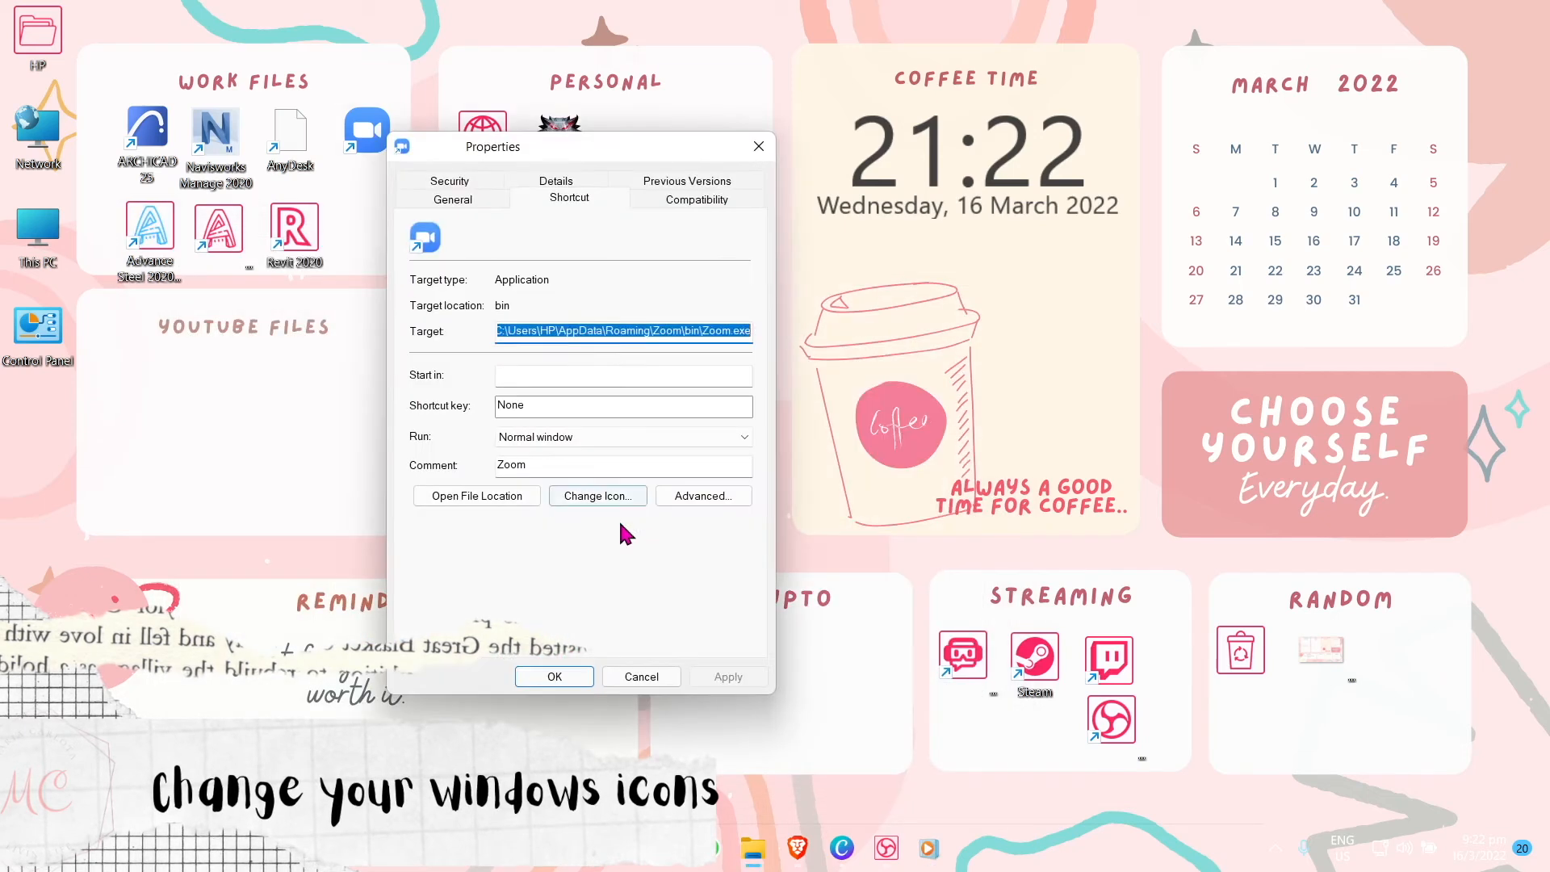
pyautogui.click(599, 497)
pyautogui.click(694, 299)
pyautogui.scroll(-2, 803, 565)
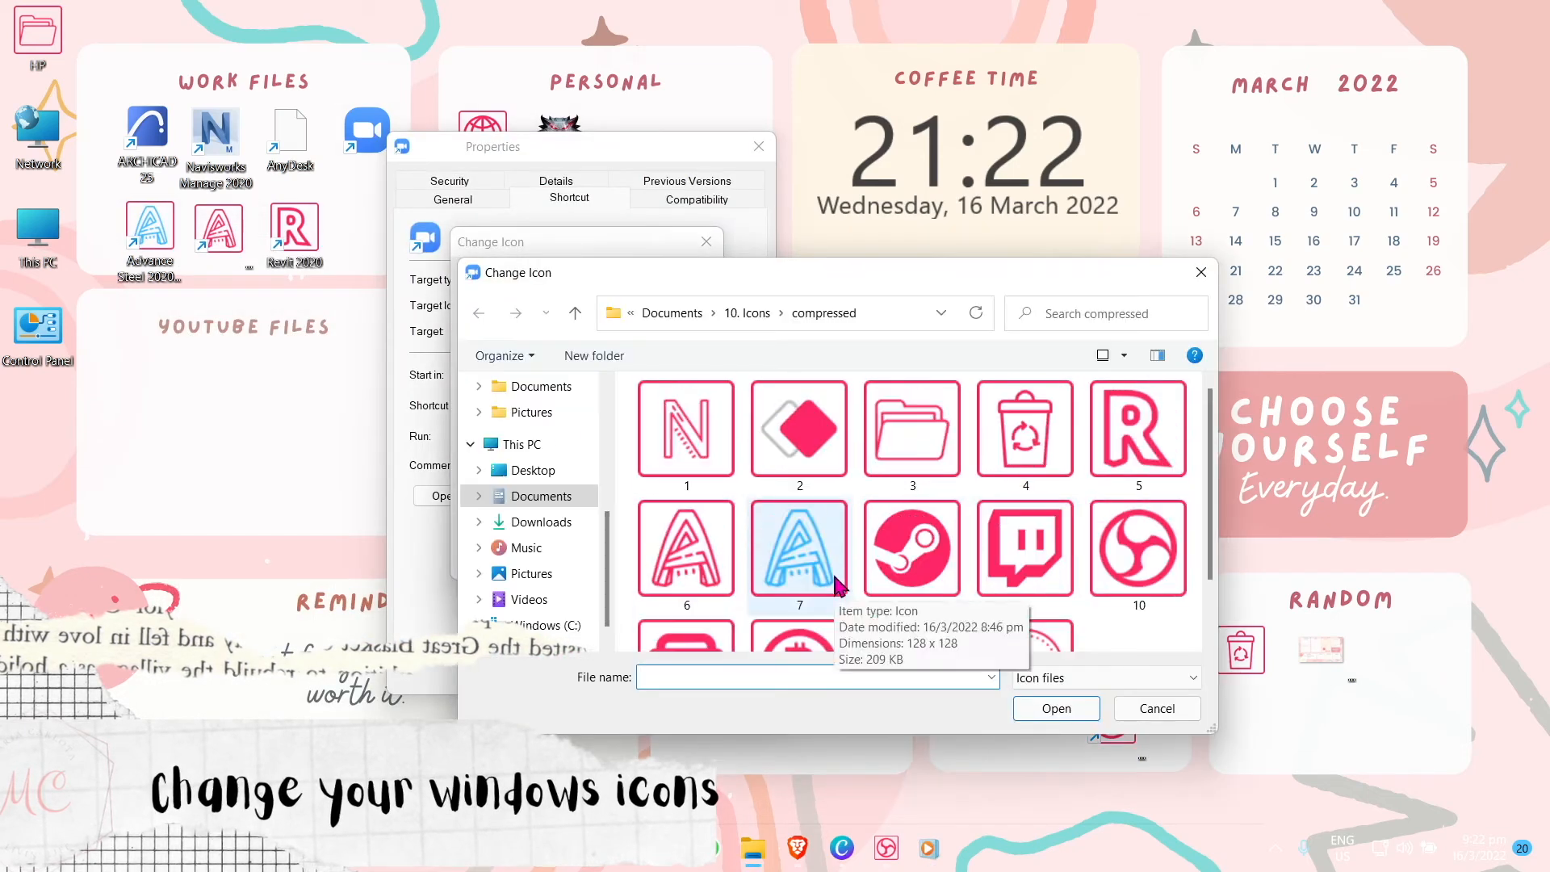
pyautogui.moveTo(1213, 539); pyautogui.dragTo(1215, 462)
pyautogui.scroll(-1, 1050, 485)
pyautogui.scroll(1, 1050, 484)
pyautogui.click(747, 312)
pyautogui.doubleClick(703, 416)
pyautogui.click(760, 319)
pyautogui.doubleClick(799, 428)
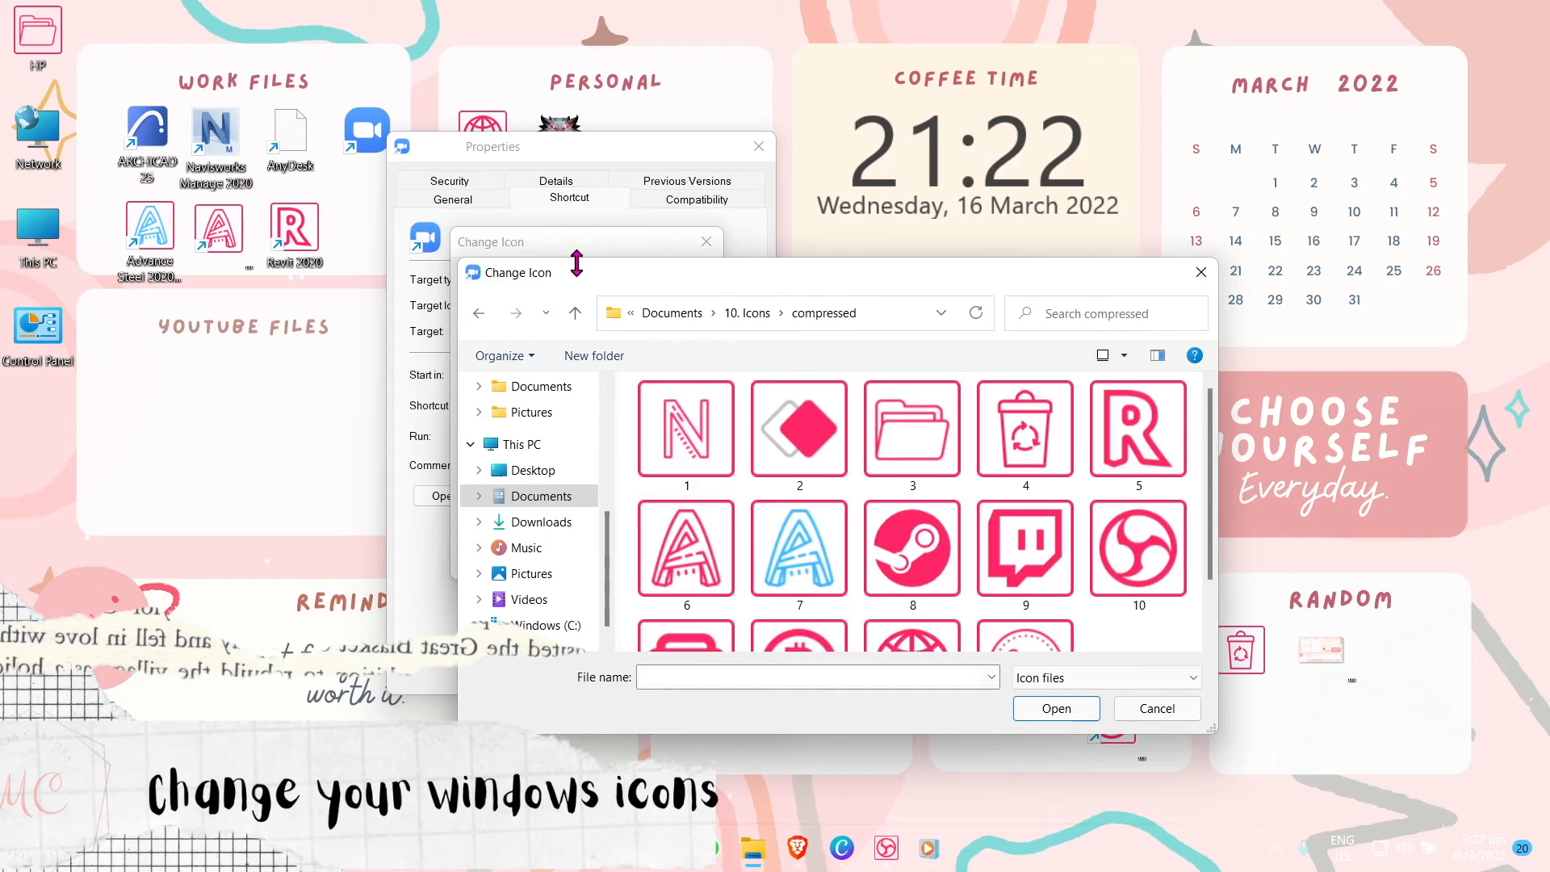
pyautogui.press('Escape')
pyautogui.press('Escape')
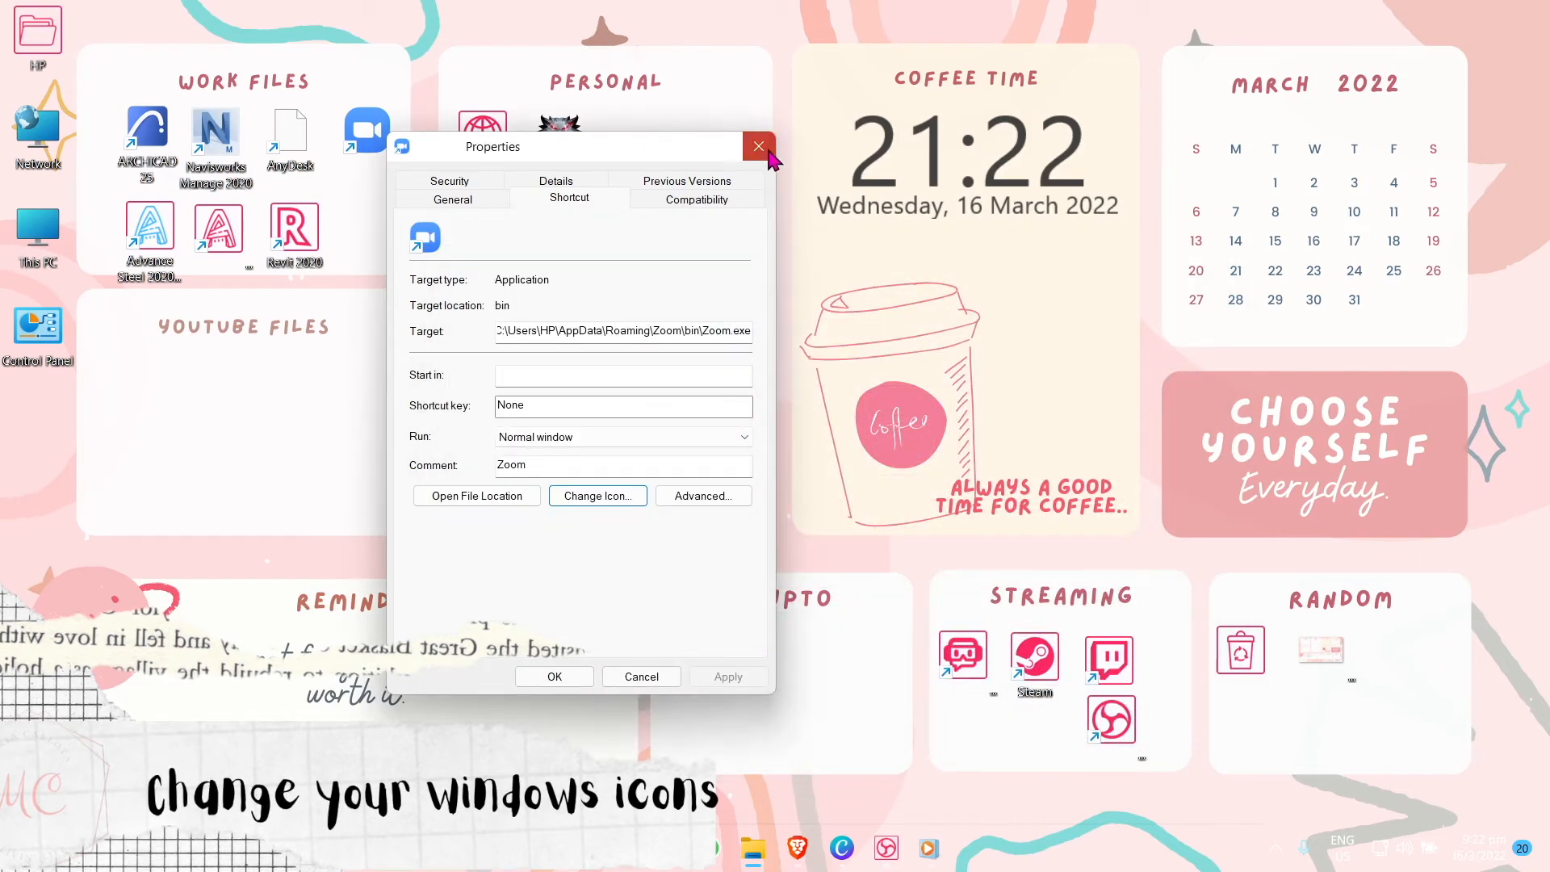
pyautogui.click(767, 152)
# Change the AnyDesk shortcut's icon to file 2 from the compressed folder and apply it with administrator permission.
pyautogui.click(299, 150)
pyautogui.hotkey('alt', 'Return')
pyautogui.click(513, 506)
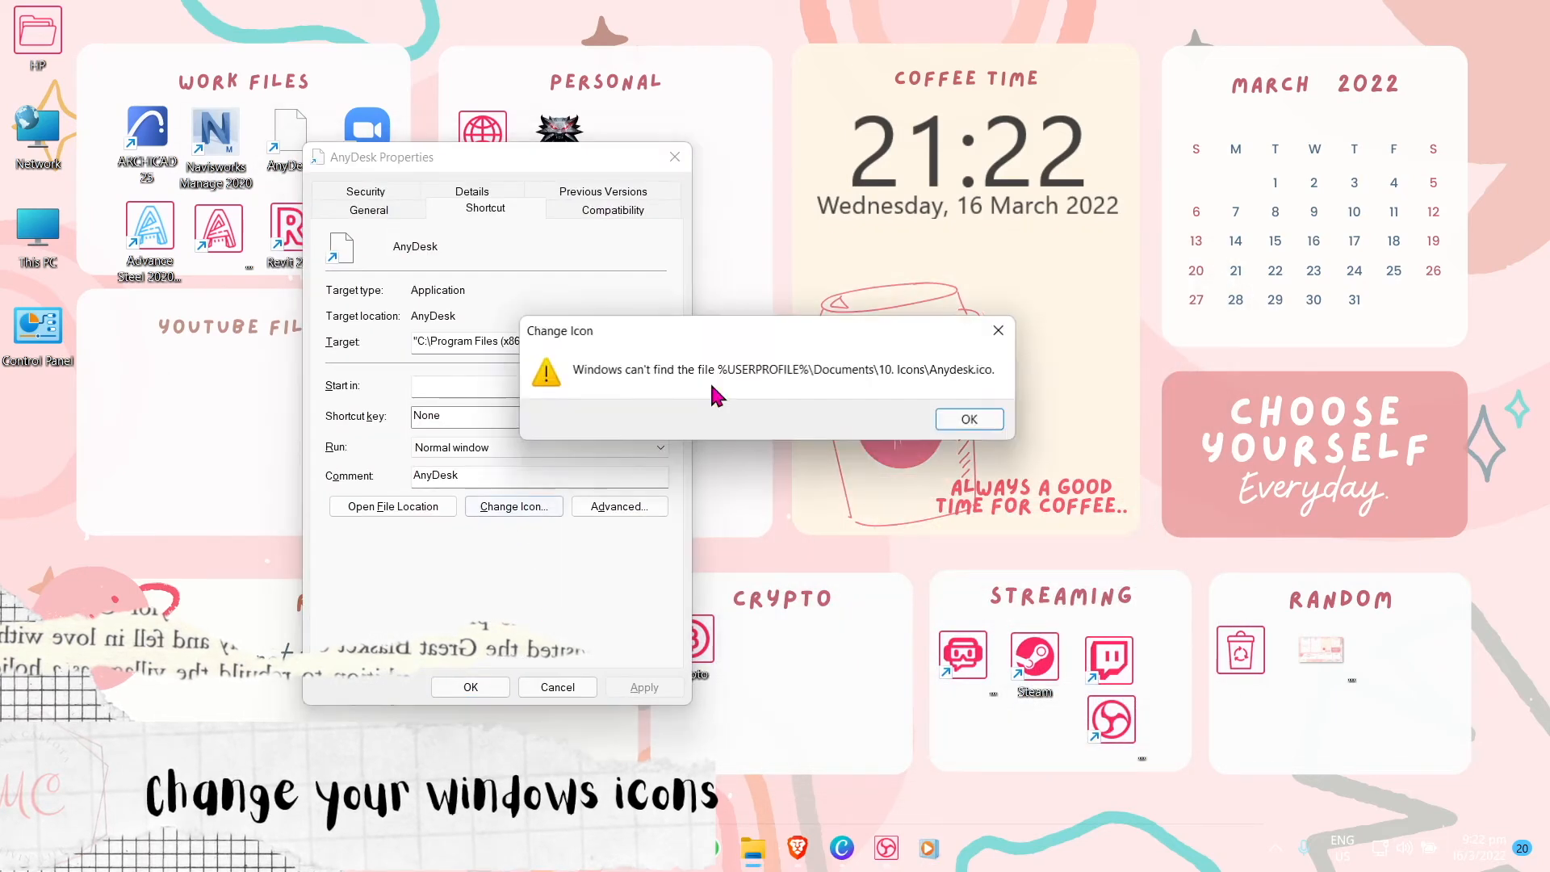
pyautogui.click(971, 419)
pyautogui.click(592, 306)
pyautogui.doubleClick(715, 444)
pyautogui.click(516, 567)
pyautogui.click(470, 688)
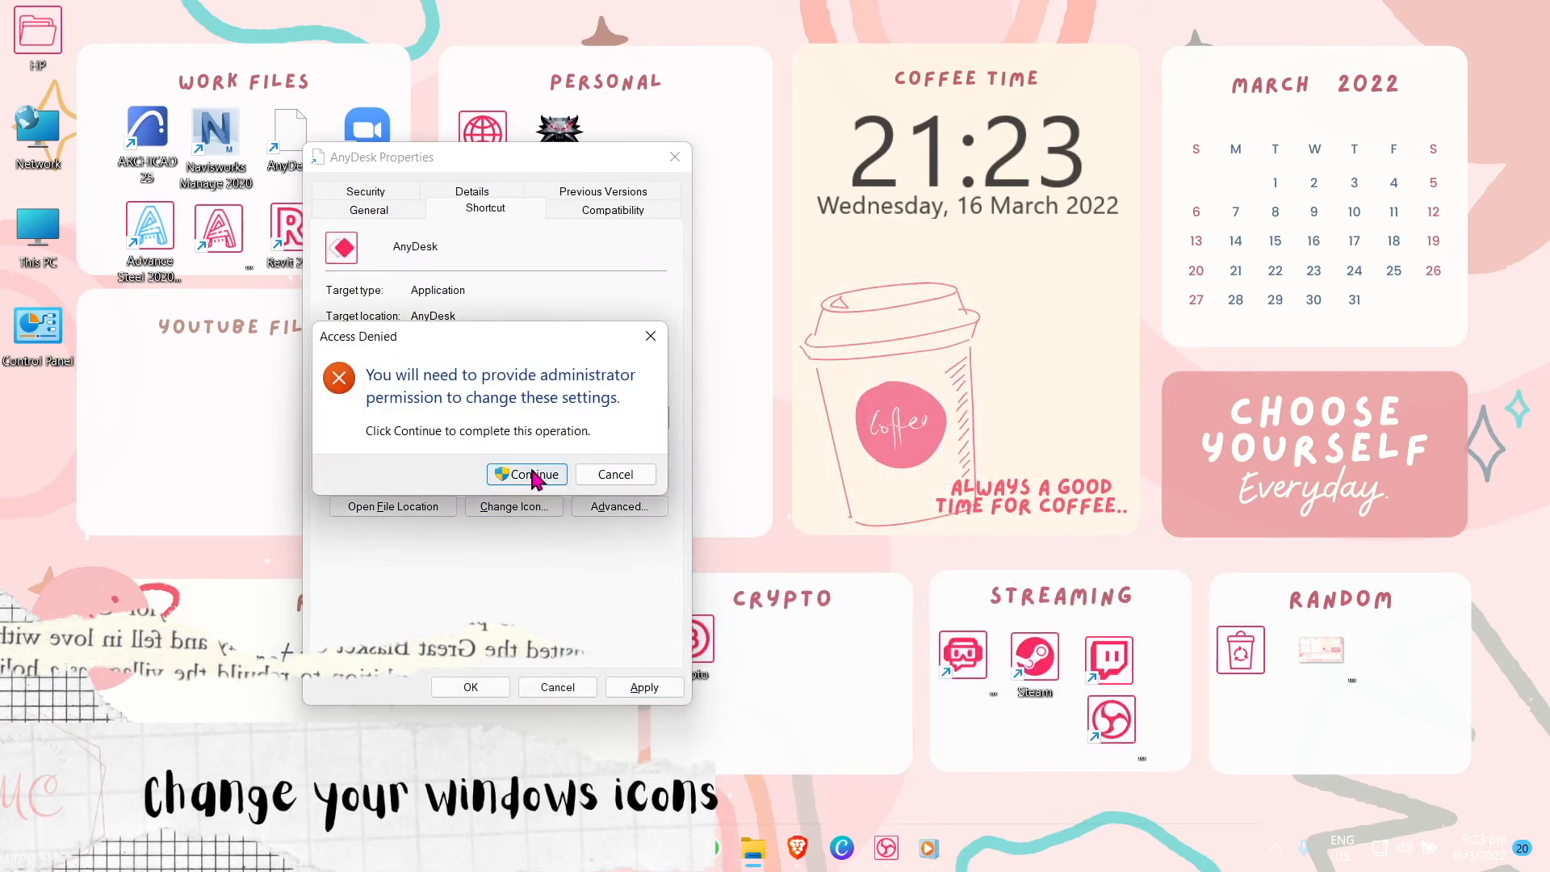
pyautogui.click(524, 476)
# Change the Navisworks Manage 2020 shortcut's icon to file 1 from the compressed folder, granting administrator permission.
pyautogui.click(215, 133)
pyautogui.hotkey('alt', 'Return')
pyautogui.click(443, 501)
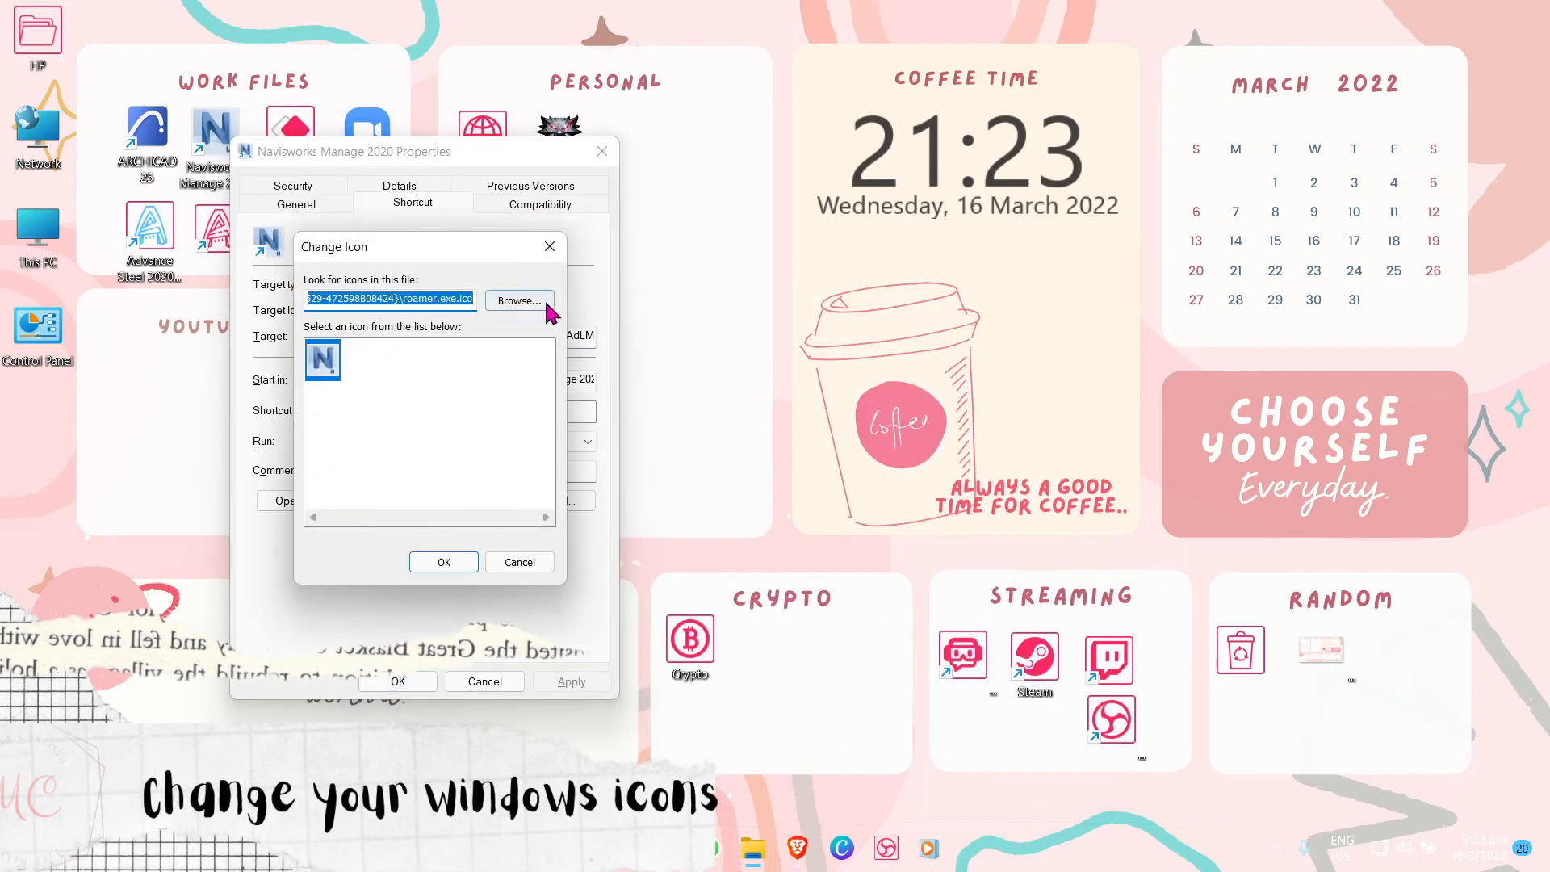
pyautogui.click(512, 302)
pyautogui.doubleClick(543, 422)
pyautogui.click(433, 561)
pyautogui.click(565, 682)
pyautogui.click(436, 469)
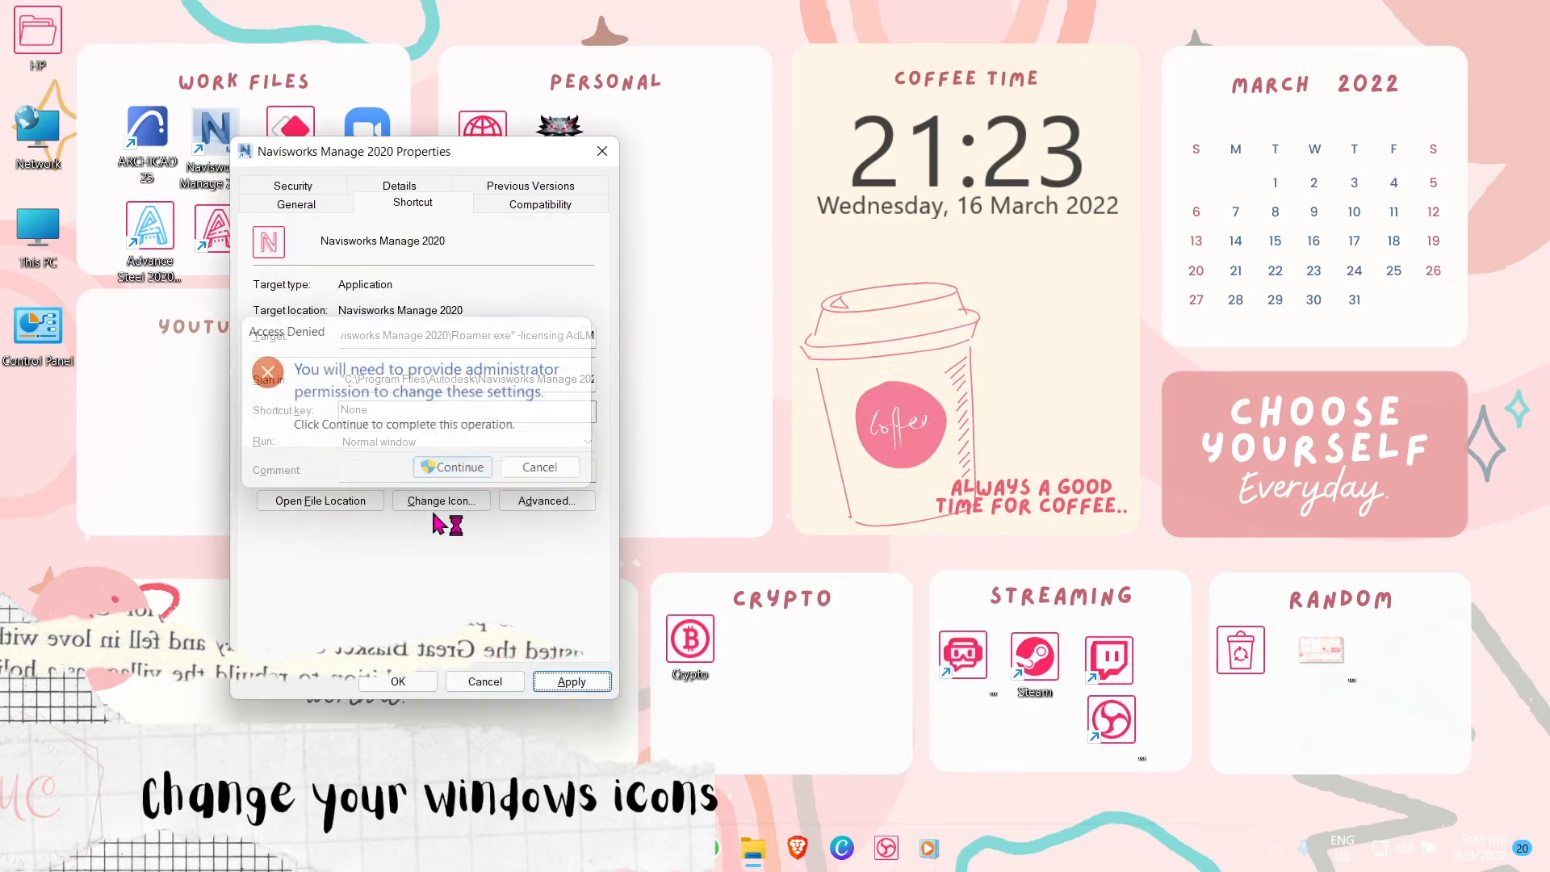
pyautogui.click(398, 681)
pyautogui.click(163, 127)
pyautogui.hotkey('alt', 'Return')
pyautogui.click(552, 142)
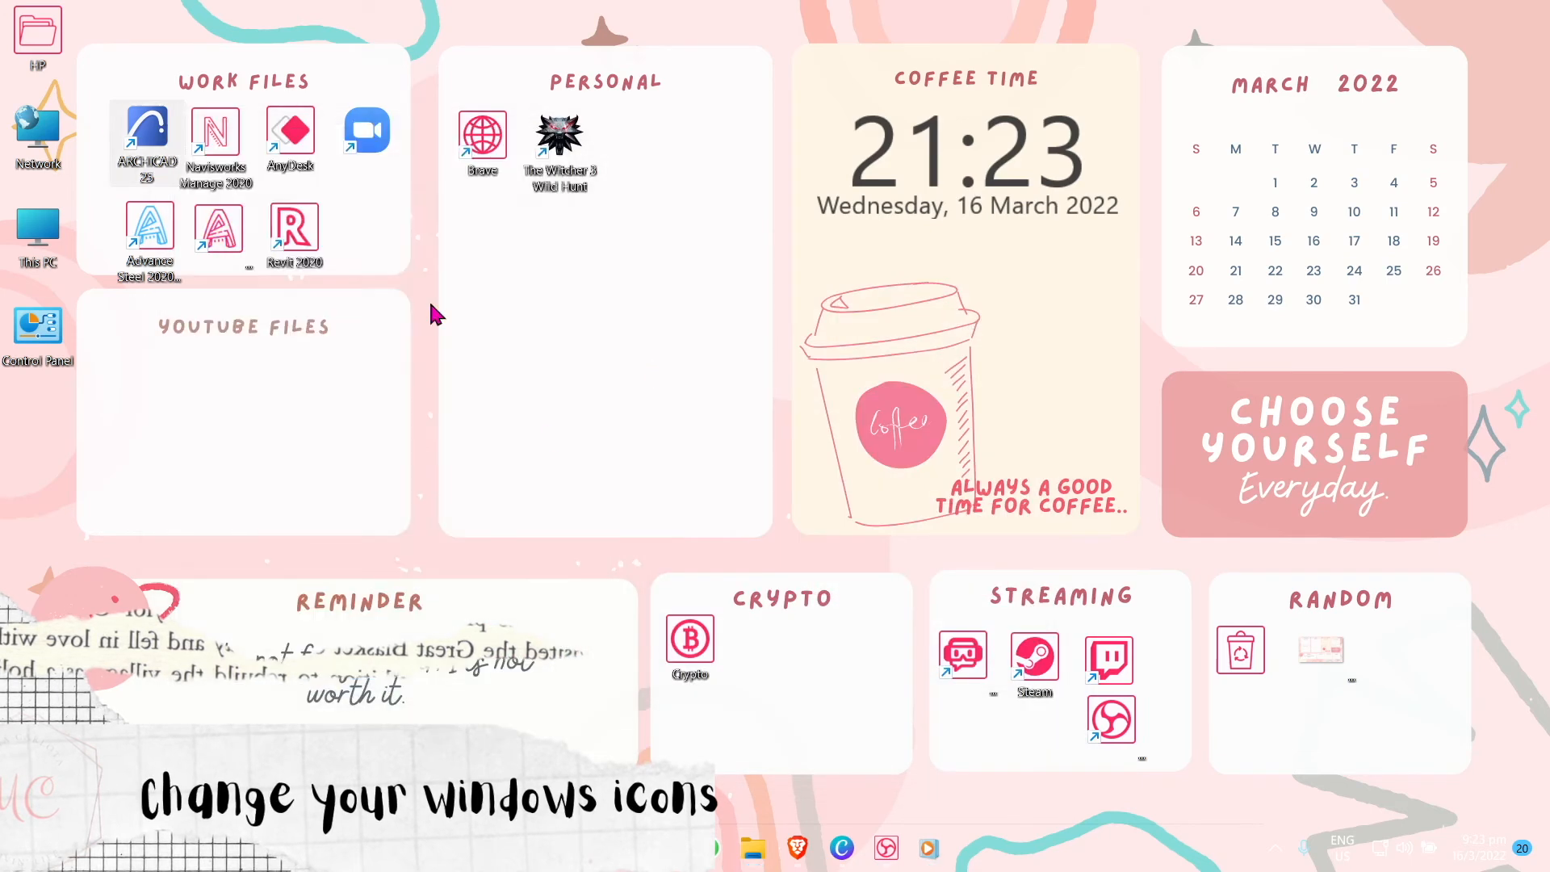
# Move the ARCHICAD, Zoom and Witcher 3 shortcuts into the YouTube Files area and the HP folder into Personal.
pyautogui.moveTo(129, 397); pyautogui.dragTo(131, 396)
pyautogui.moveTo(290, 131); pyautogui.dragTo(141, 136)
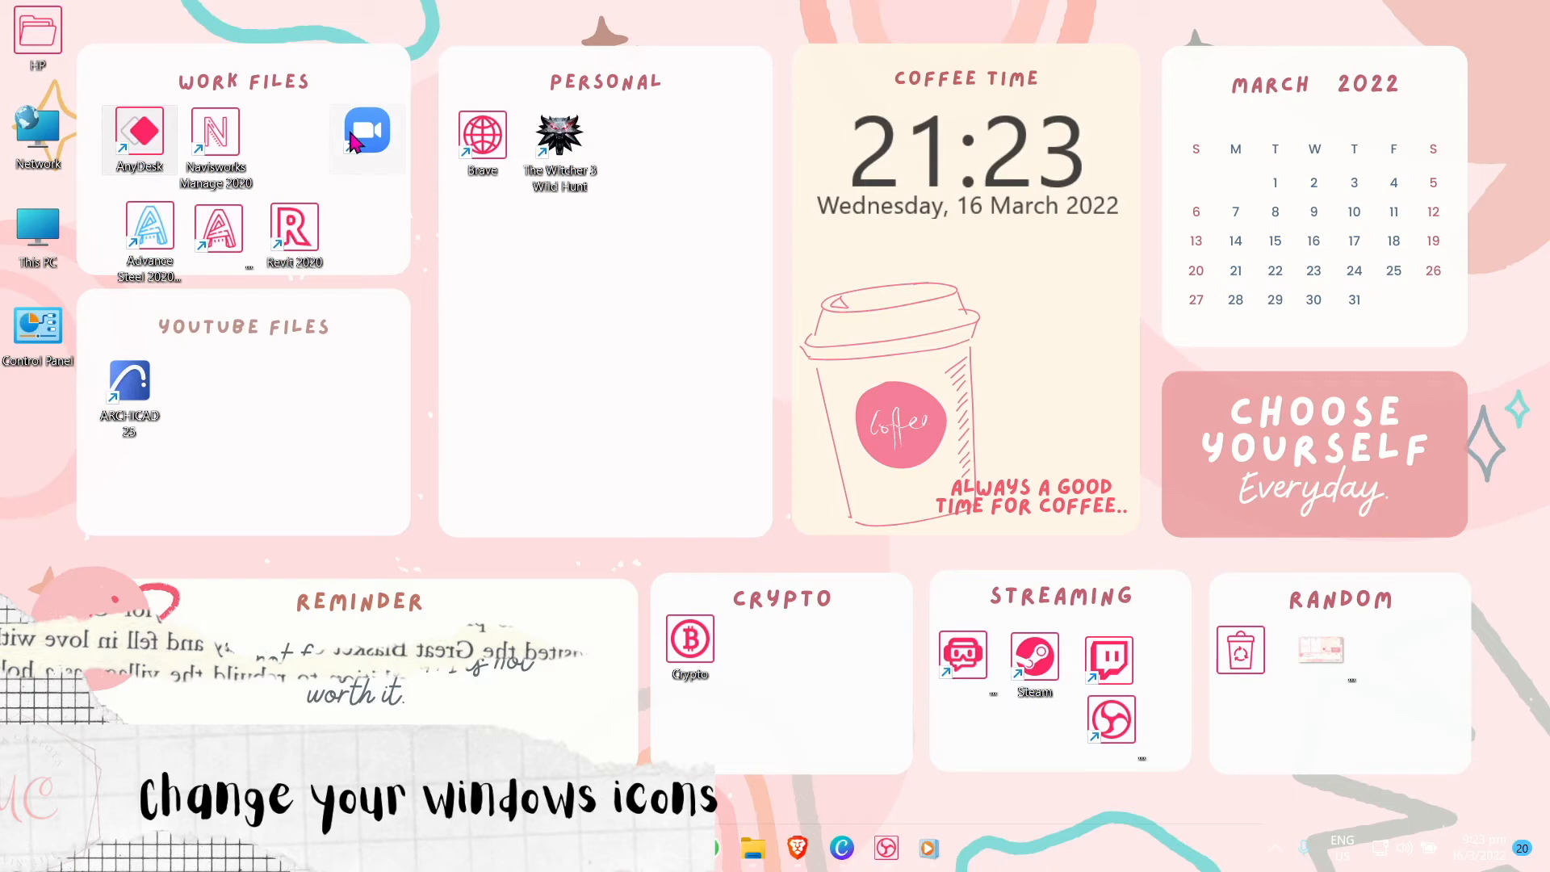
pyautogui.moveTo(255, 436); pyautogui.dragTo(208, 389)
pyautogui.moveTo(559, 138); pyautogui.dragTo(276, 388)
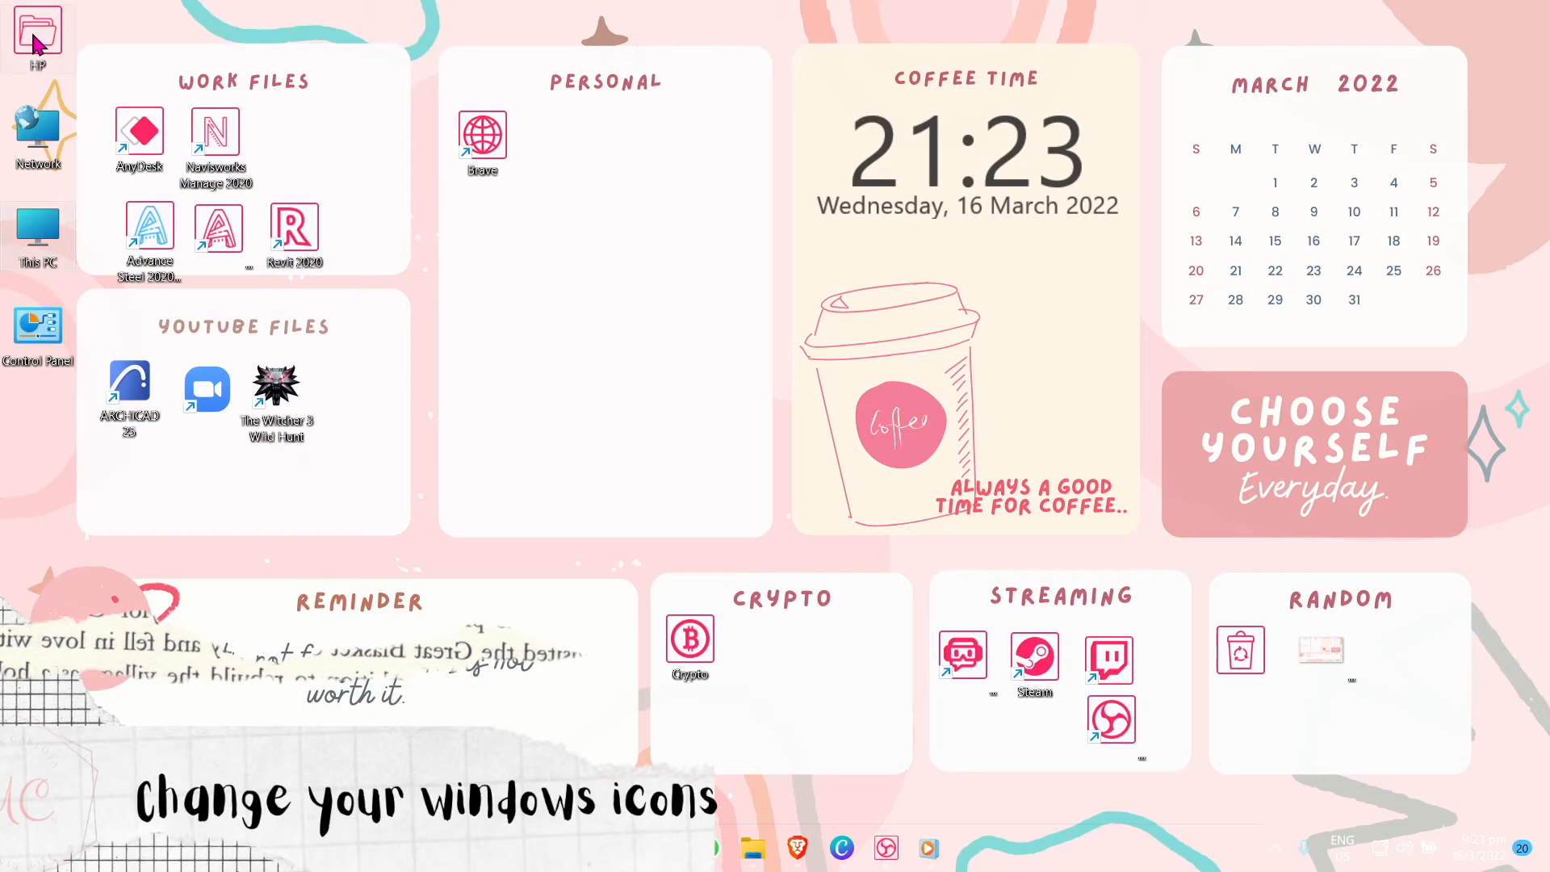
pyautogui.moveTo(172, 71); pyautogui.dragTo(555, 142)
pyautogui.moveTo(38, 58); pyautogui.dragTo(11, 436)
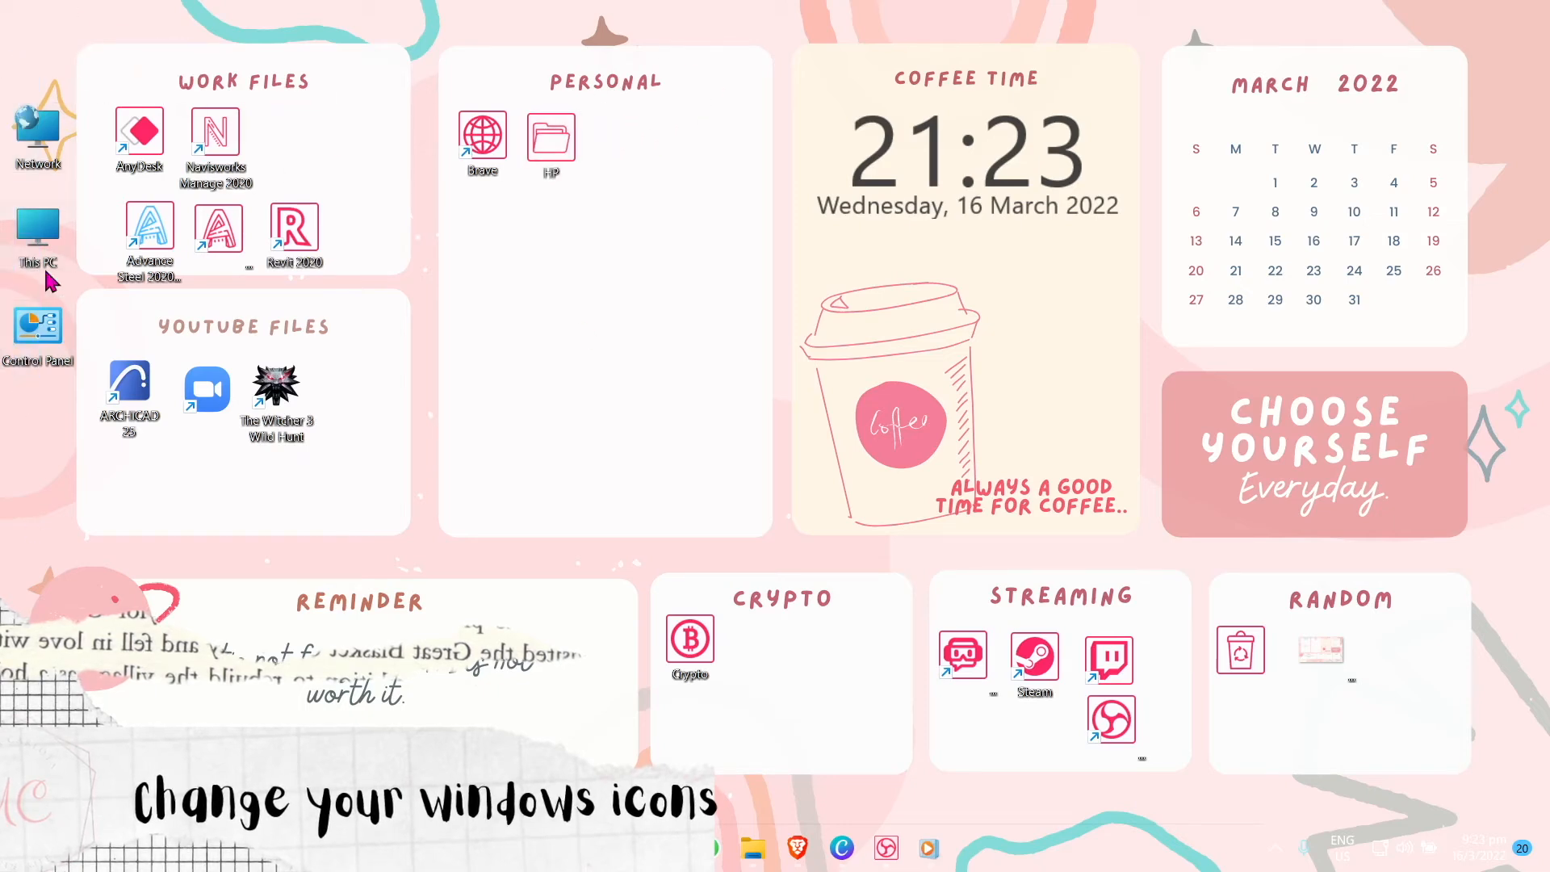
# Search Windows Settings for "icon" and hide the Computer, User's Files, Network and Control Panel icons in the desktop icon settings.
pyautogui.press('super')
pyautogui.write('settings')
pyautogui.press('Return')
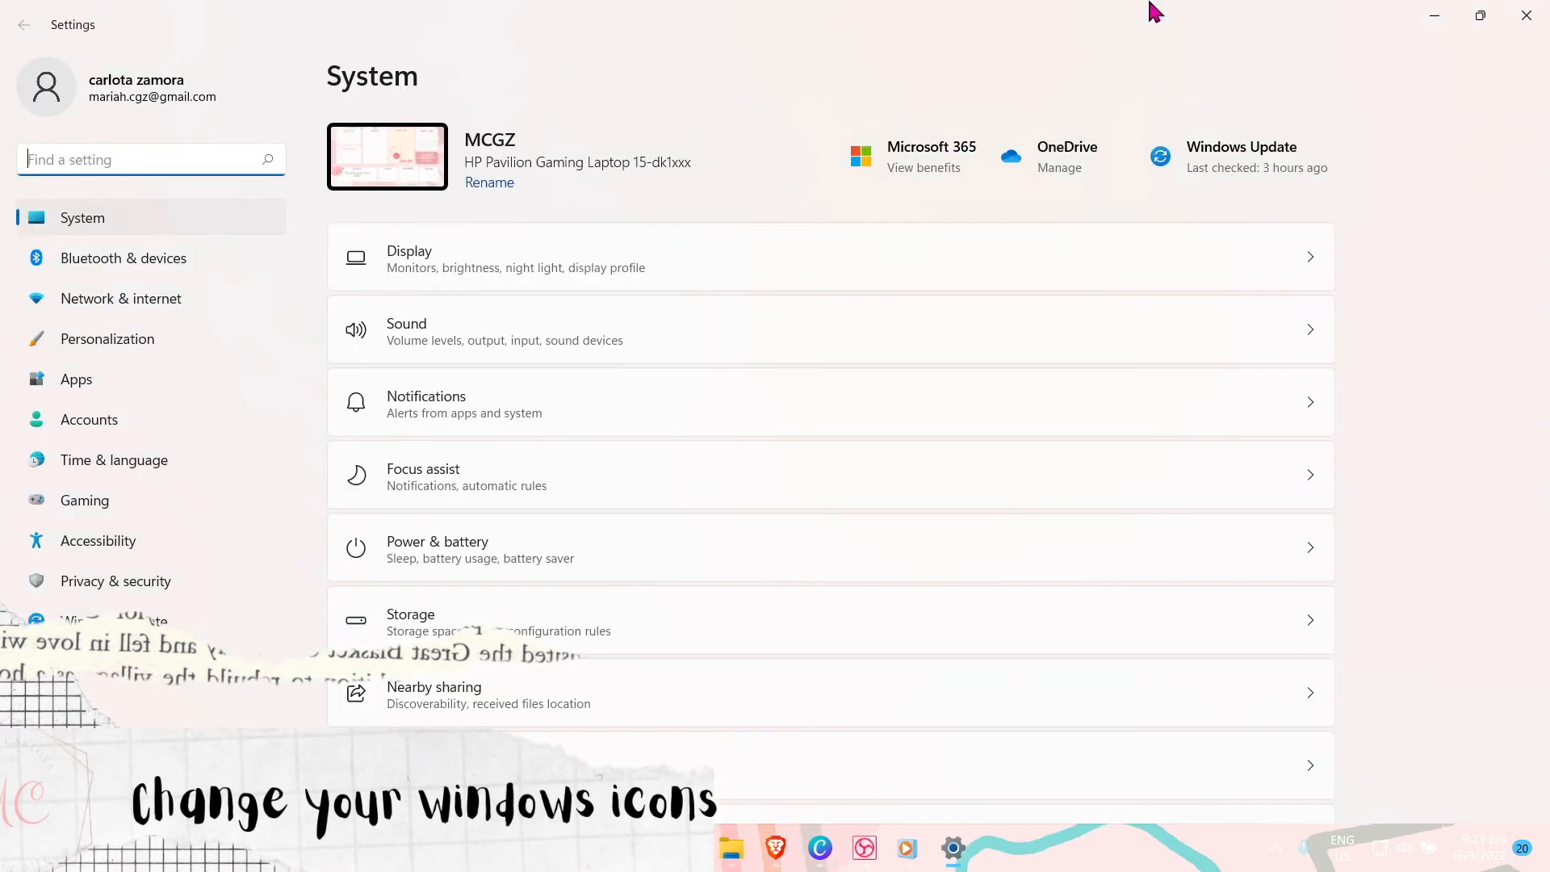
pyautogui.click(53, 148)
pyautogui.write('icon')
pyautogui.press('Return')
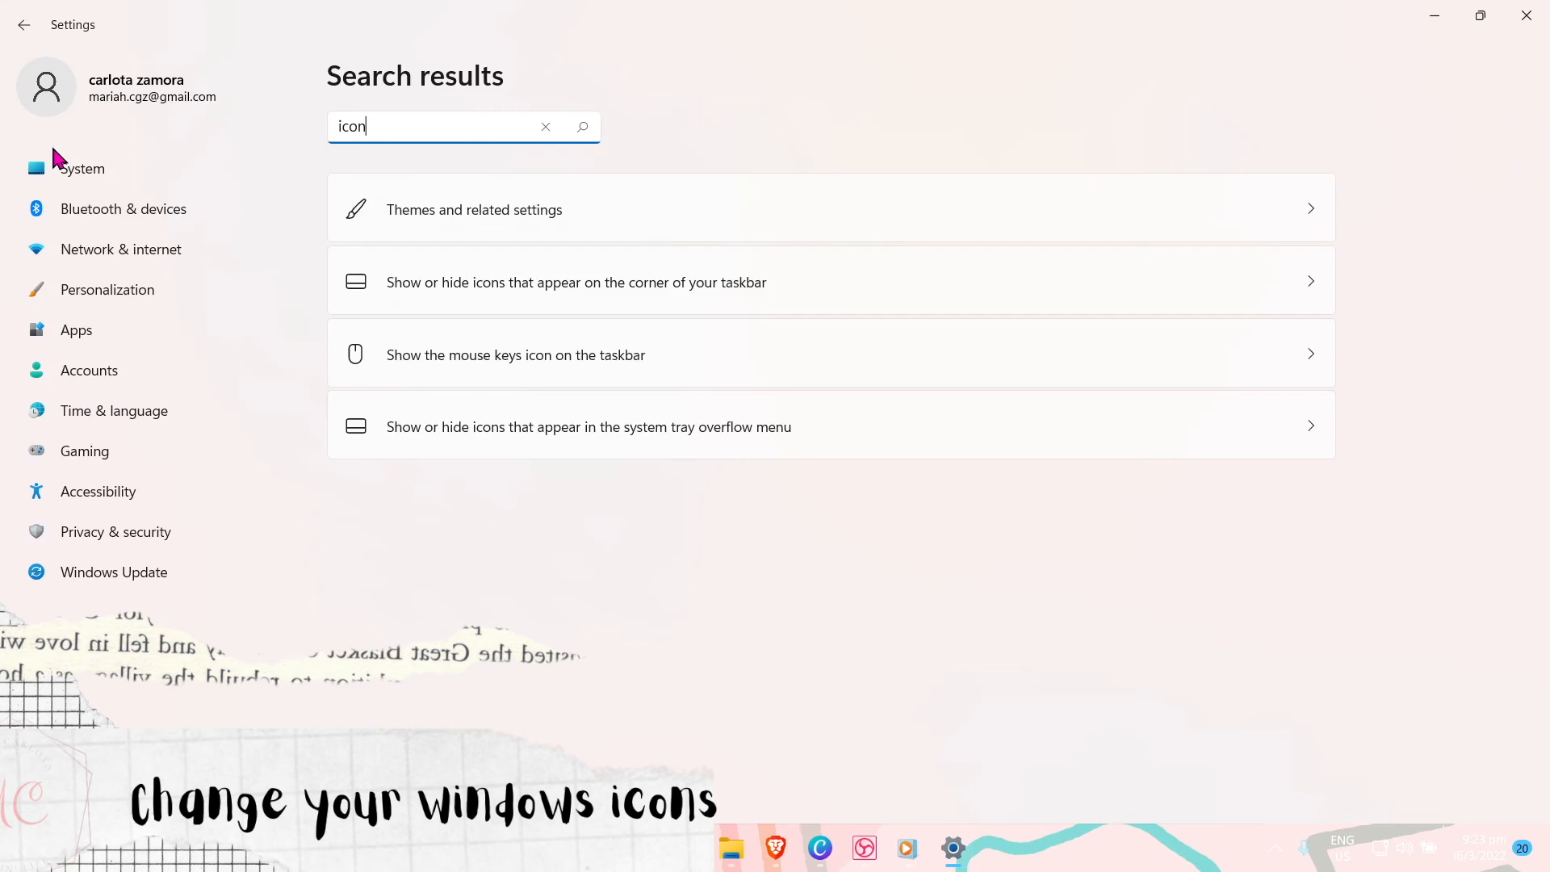
pyautogui.click(673, 219)
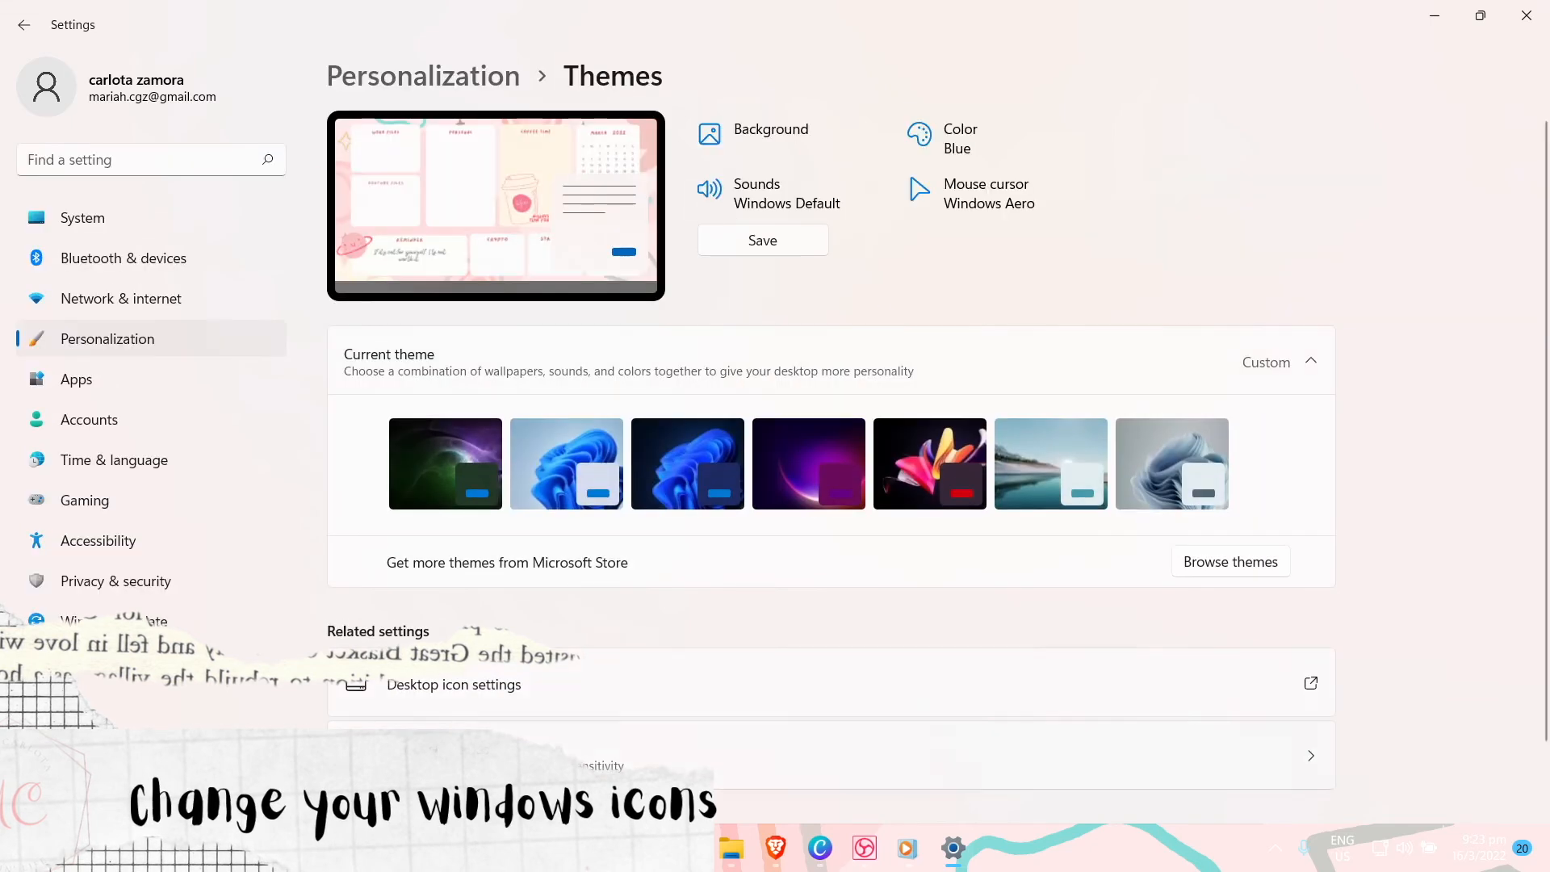
pyautogui.click(485, 685)
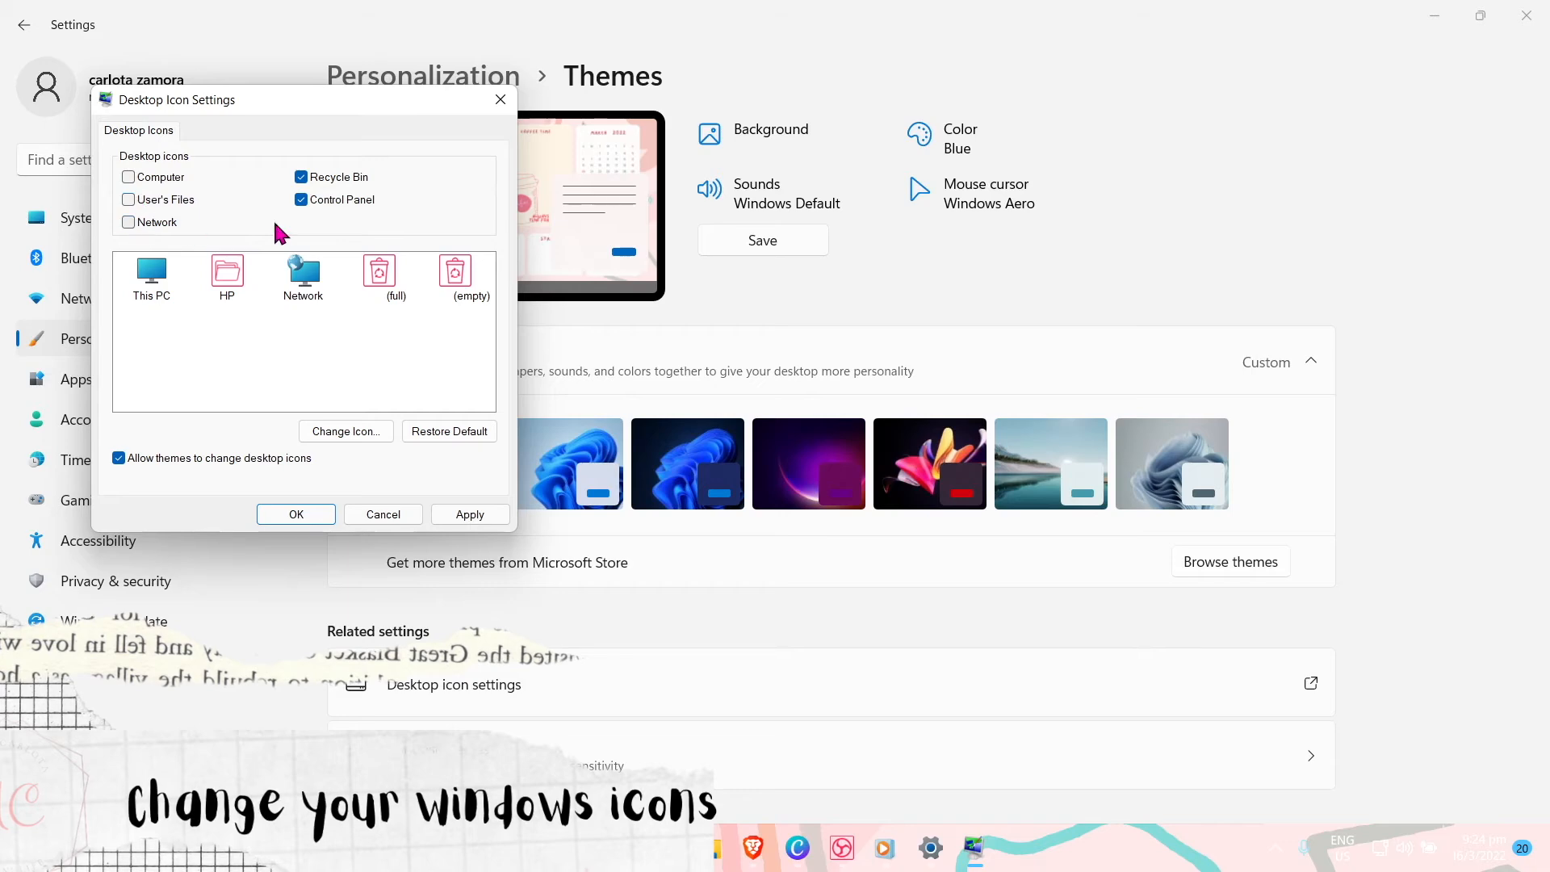
pyautogui.click(277, 517)
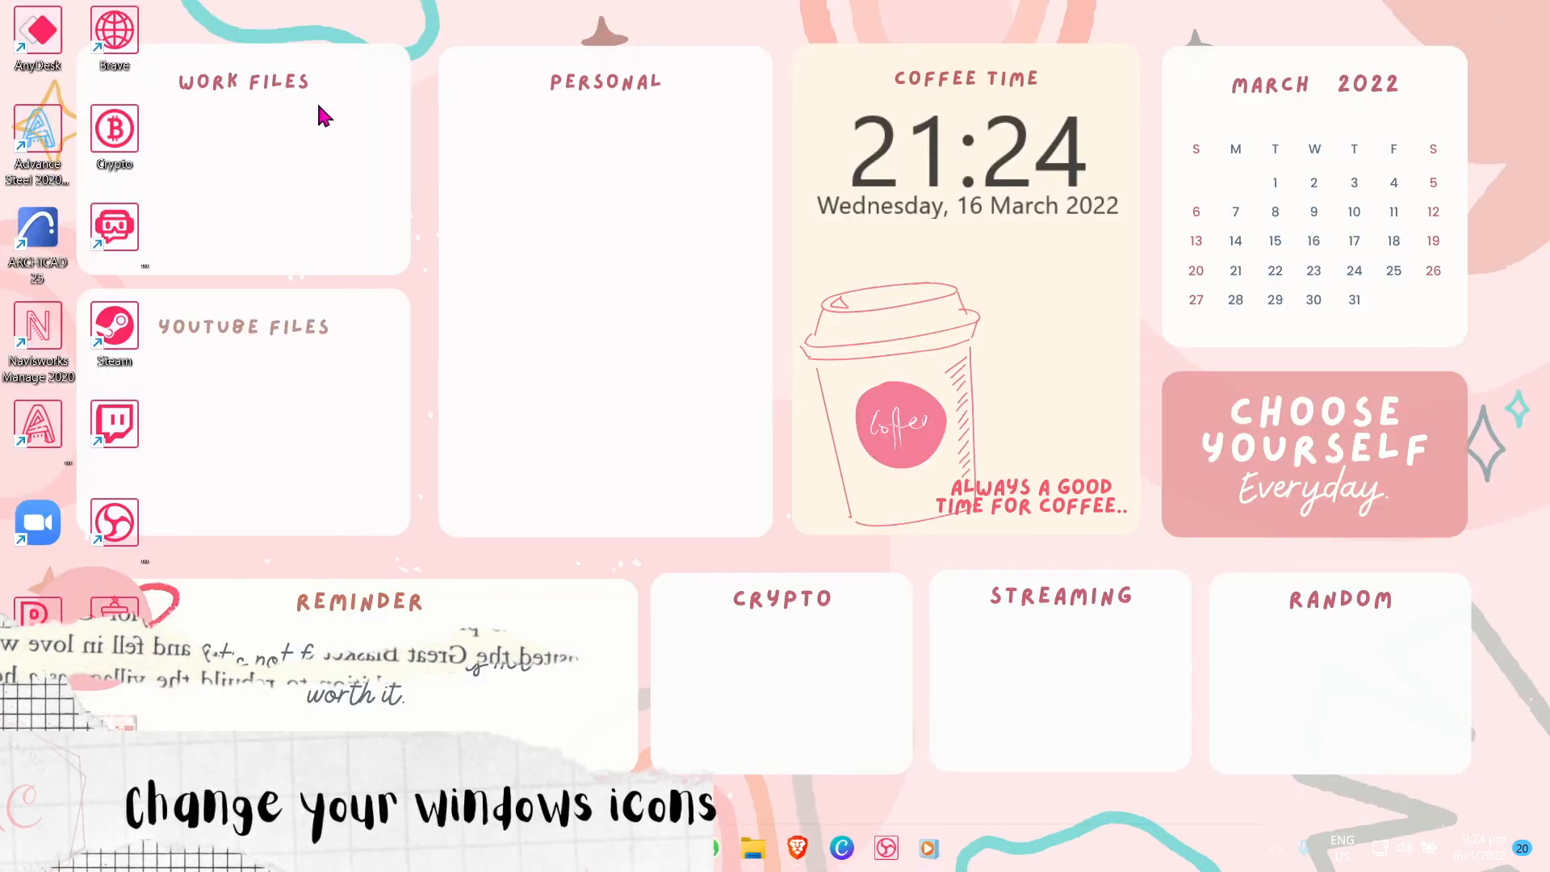
# Place the Brave and Witcher 3 shortcuts in the Personal area and the Advance Steel 2020 shortcut in Work Files.
pyautogui.moveTo(111, 28); pyautogui.dragTo(488, 140)
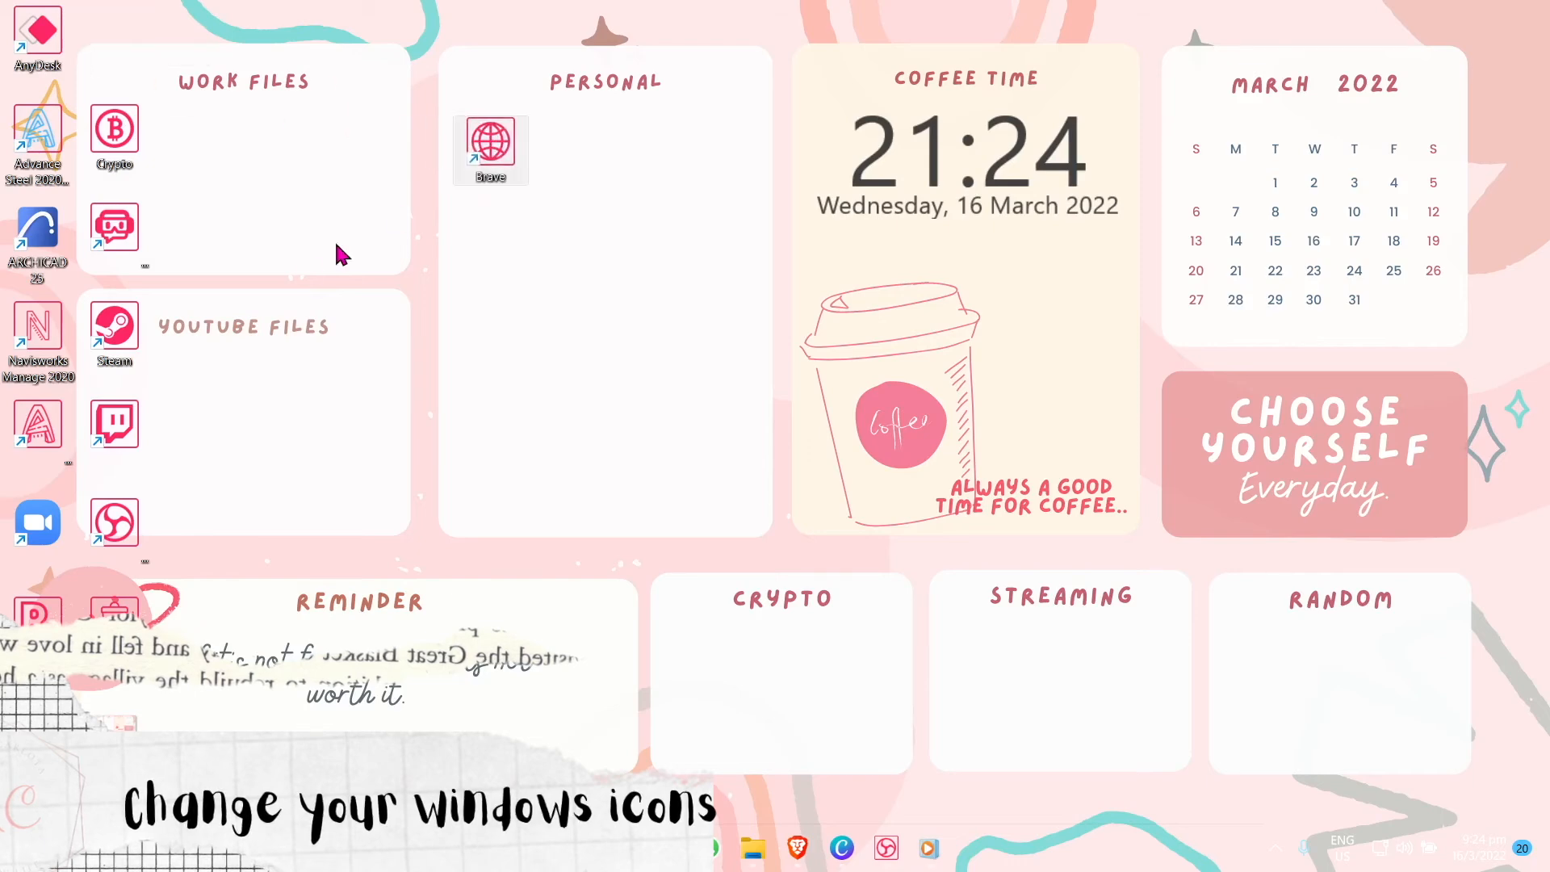
pyautogui.moveTo(34, 723); pyautogui.dragTo(536, 150)
pyautogui.moveTo(543, 149); pyautogui.dragTo(562, 150)
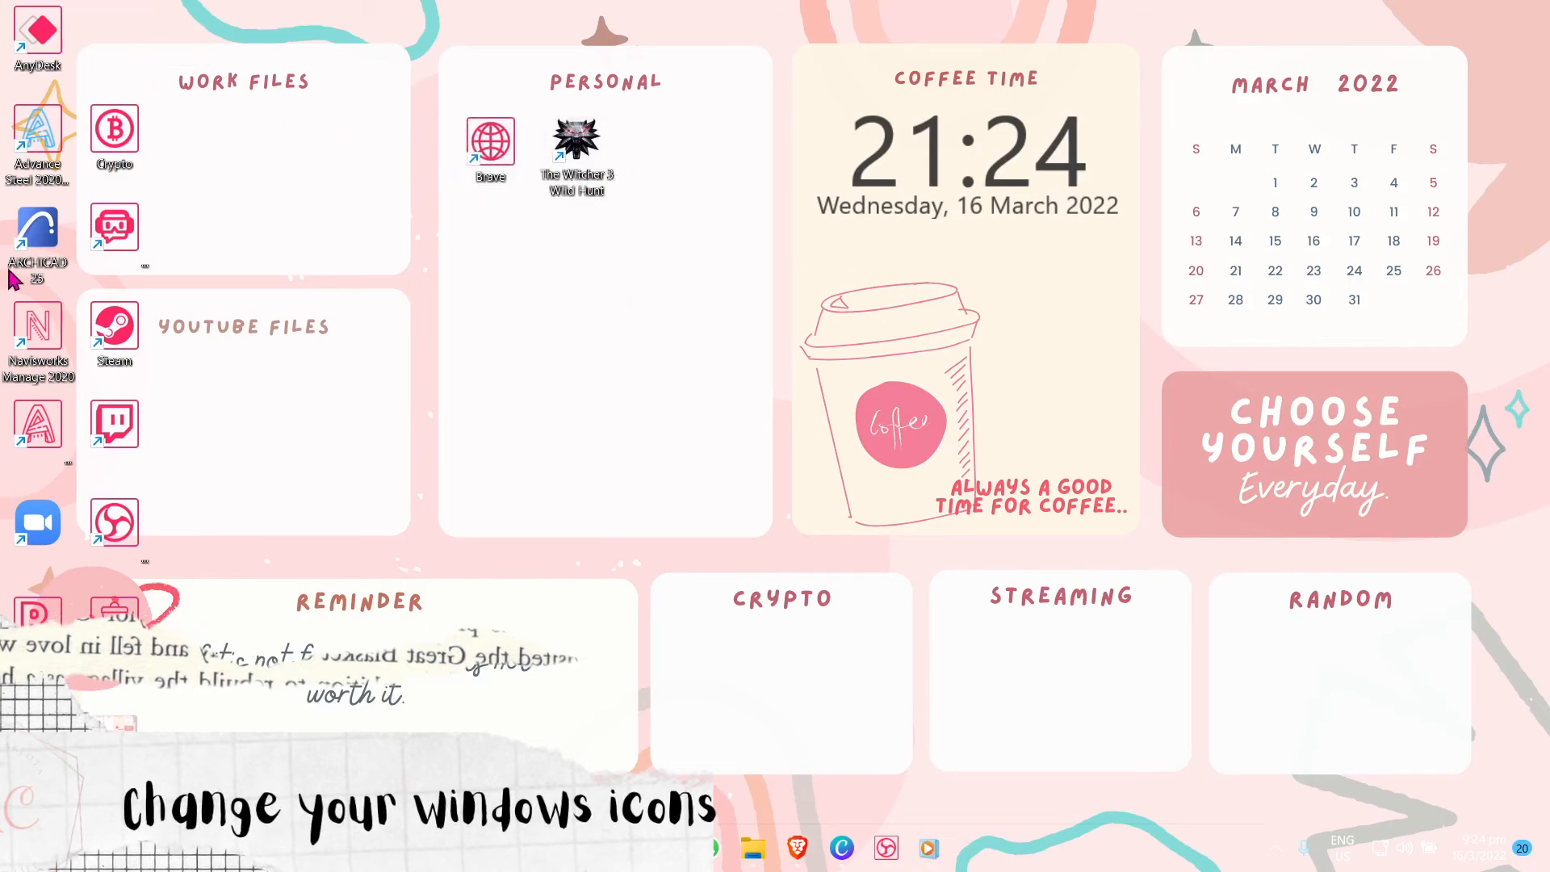
pyautogui.moveTo(34, 142); pyautogui.dragTo(319, 150)
# Place the Crypto folder in the Crypto area and the Twitch, OBS, Steam and VR-headset shortcuts in Streaming.
pyautogui.moveTo(114, 131); pyautogui.dragTo(691, 645)
pyautogui.moveTo(114, 423); pyautogui.dragTo(1001, 674)
pyautogui.moveTo(187, 216); pyautogui.dragTo(144, 356)
pyautogui.moveTo(143, 248); pyautogui.dragTo(1129, 483)
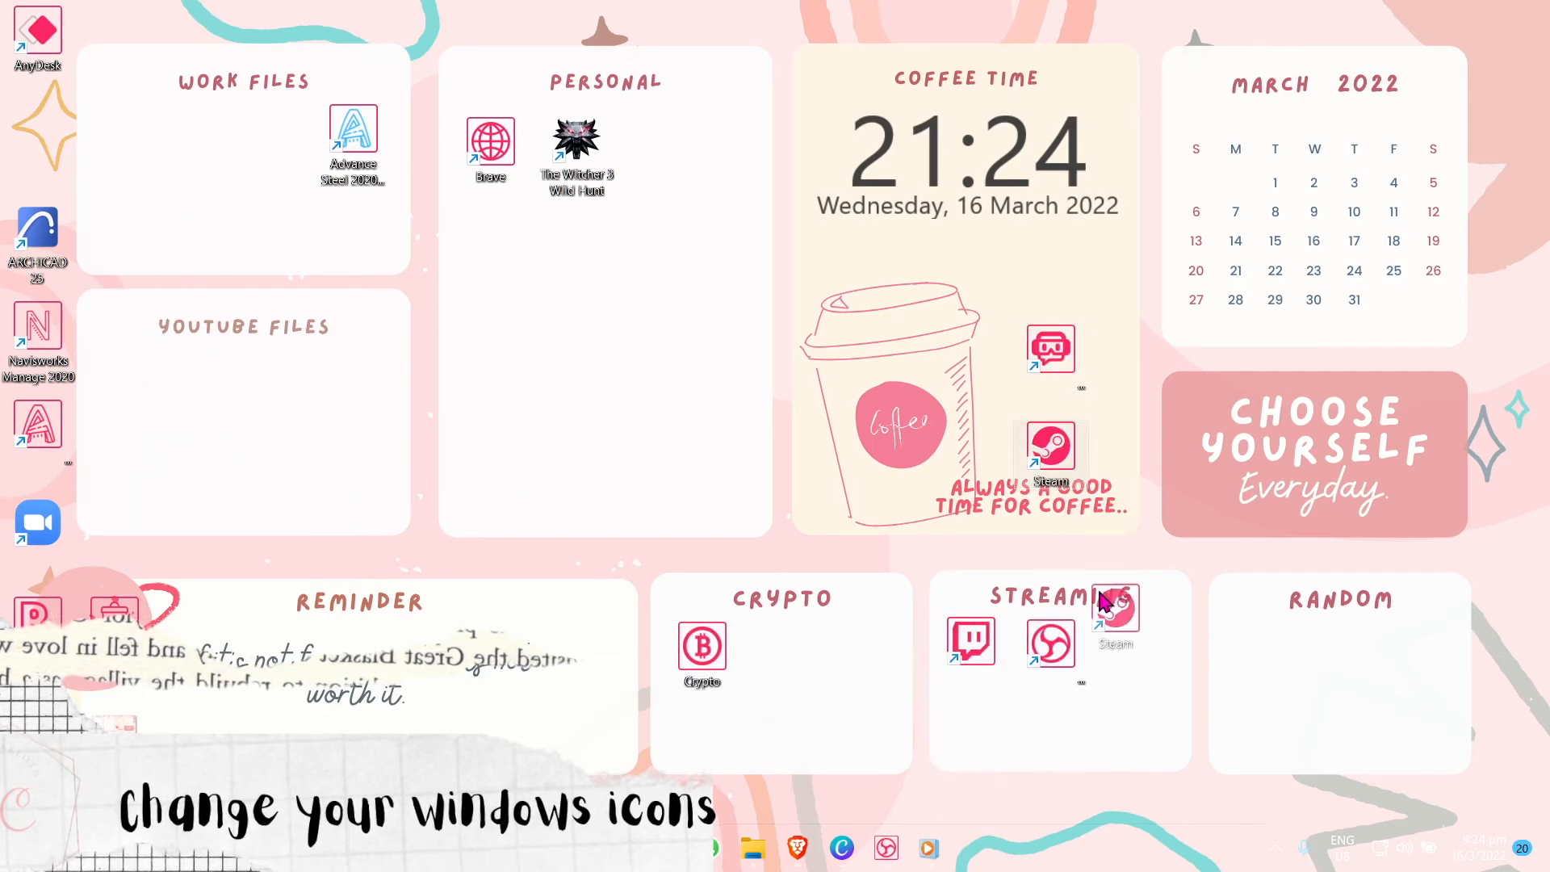
pyautogui.moveTo(955, 717); pyautogui.dragTo(957, 718)
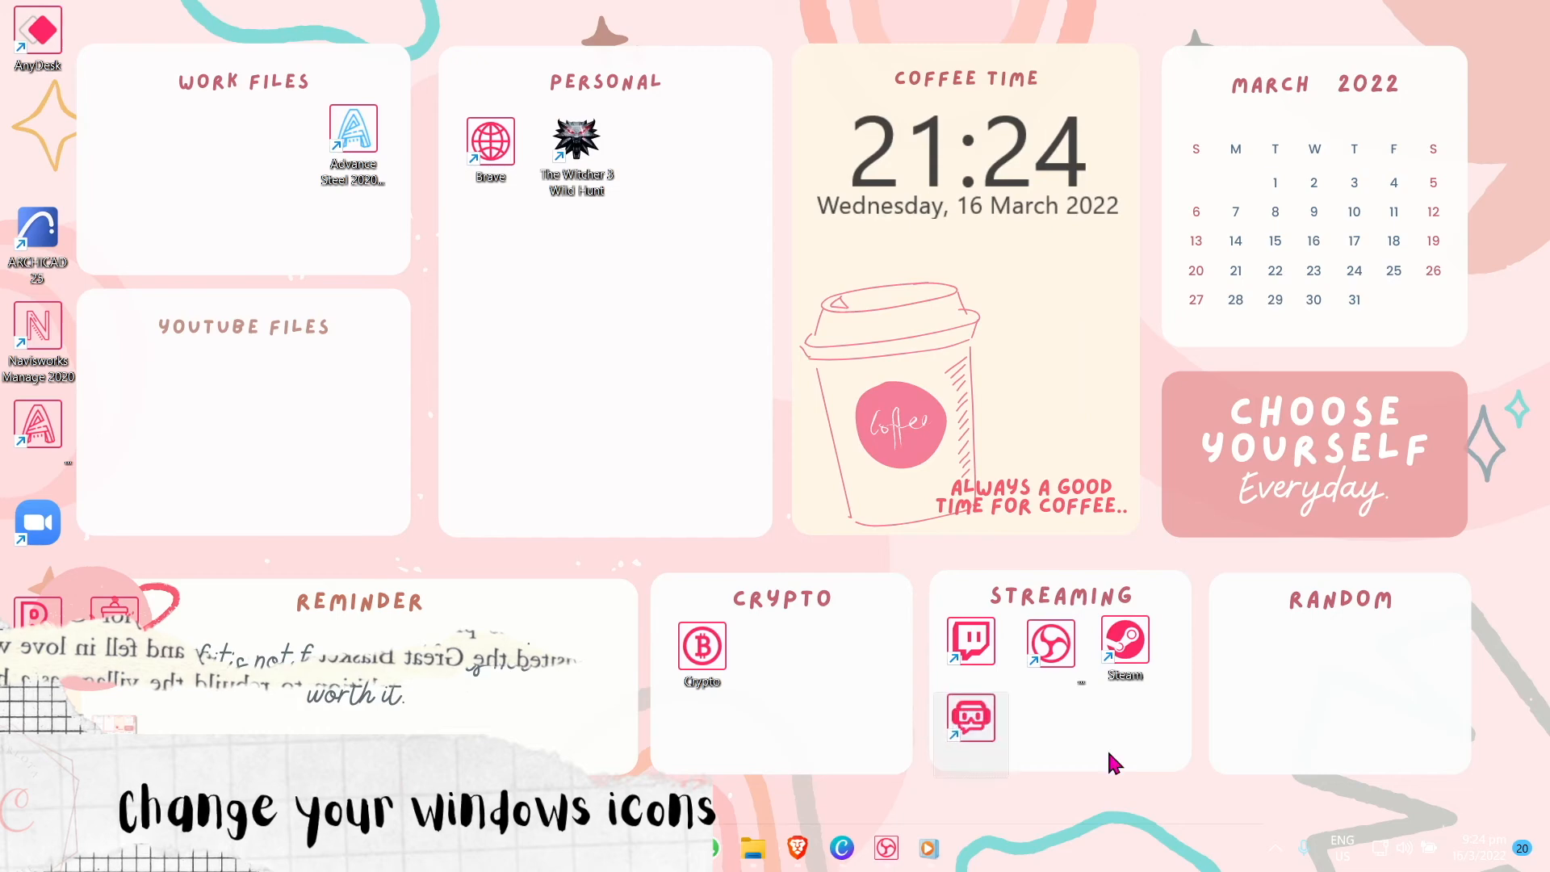
# Arrange the AutoCAD, ARCHICAD, Zoom, AnyDesk and Navisworks shortcuts in Work Files and place the Recycle Bin in Random.
pyautogui.moveTo(254, 144); pyautogui.dragTo(293, 136)
pyautogui.click(303, 325)
pyautogui.moveTo(137, 262); pyautogui.dragTo(355, 243)
pyautogui.moveTo(50, 535); pyautogui.dragTo(123, 152)
pyautogui.moveTo(24, 37); pyautogui.dragTo(122, 194)
pyautogui.moveTo(36, 327); pyautogui.dragTo(279, 214)
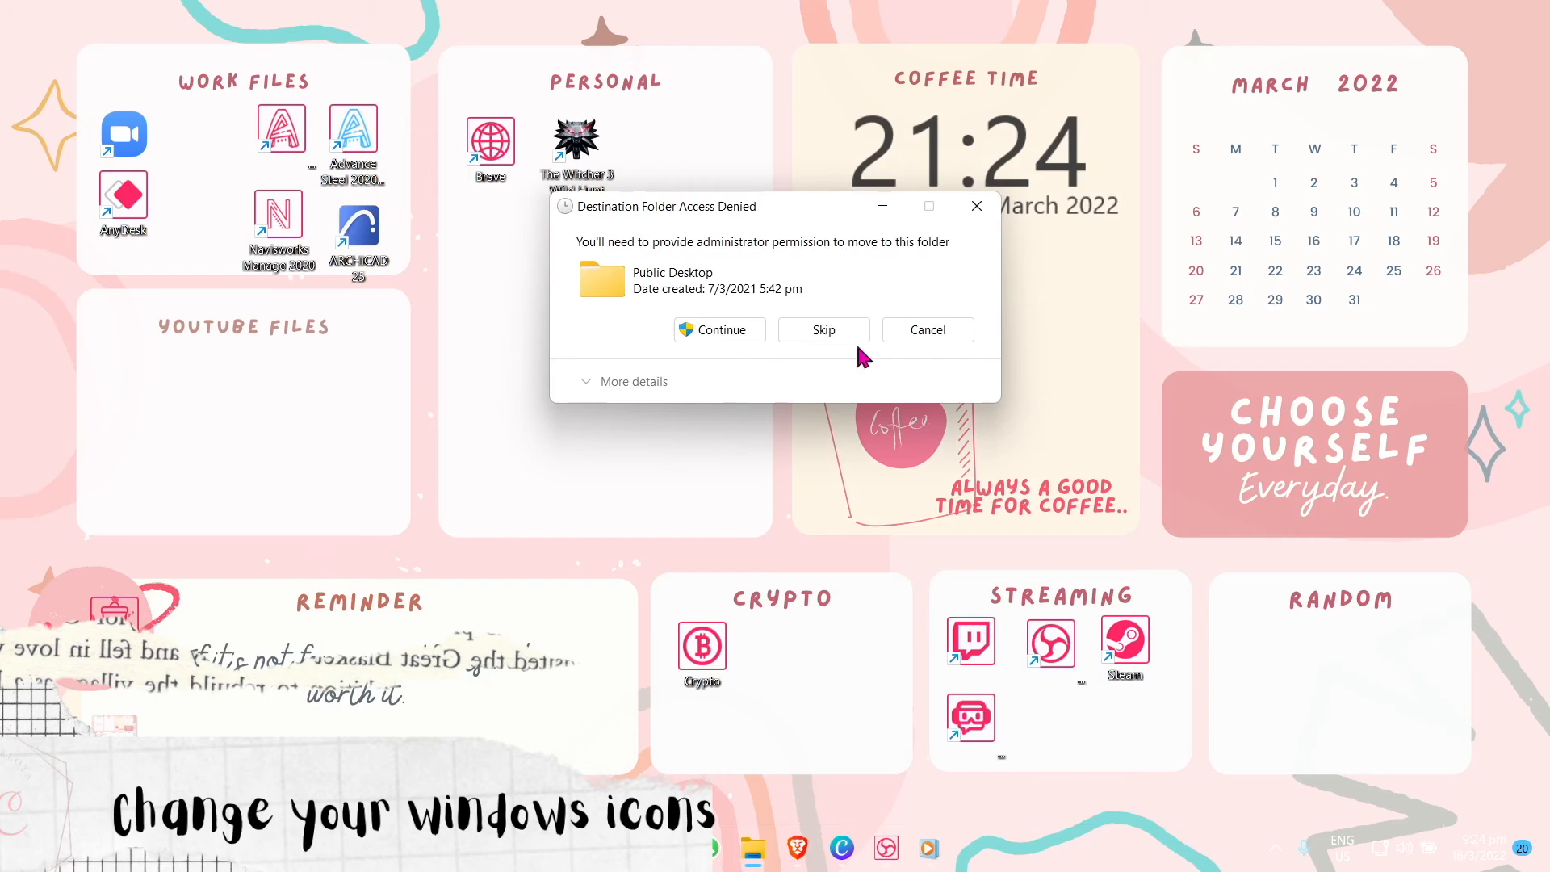
pyautogui.click(977, 206)
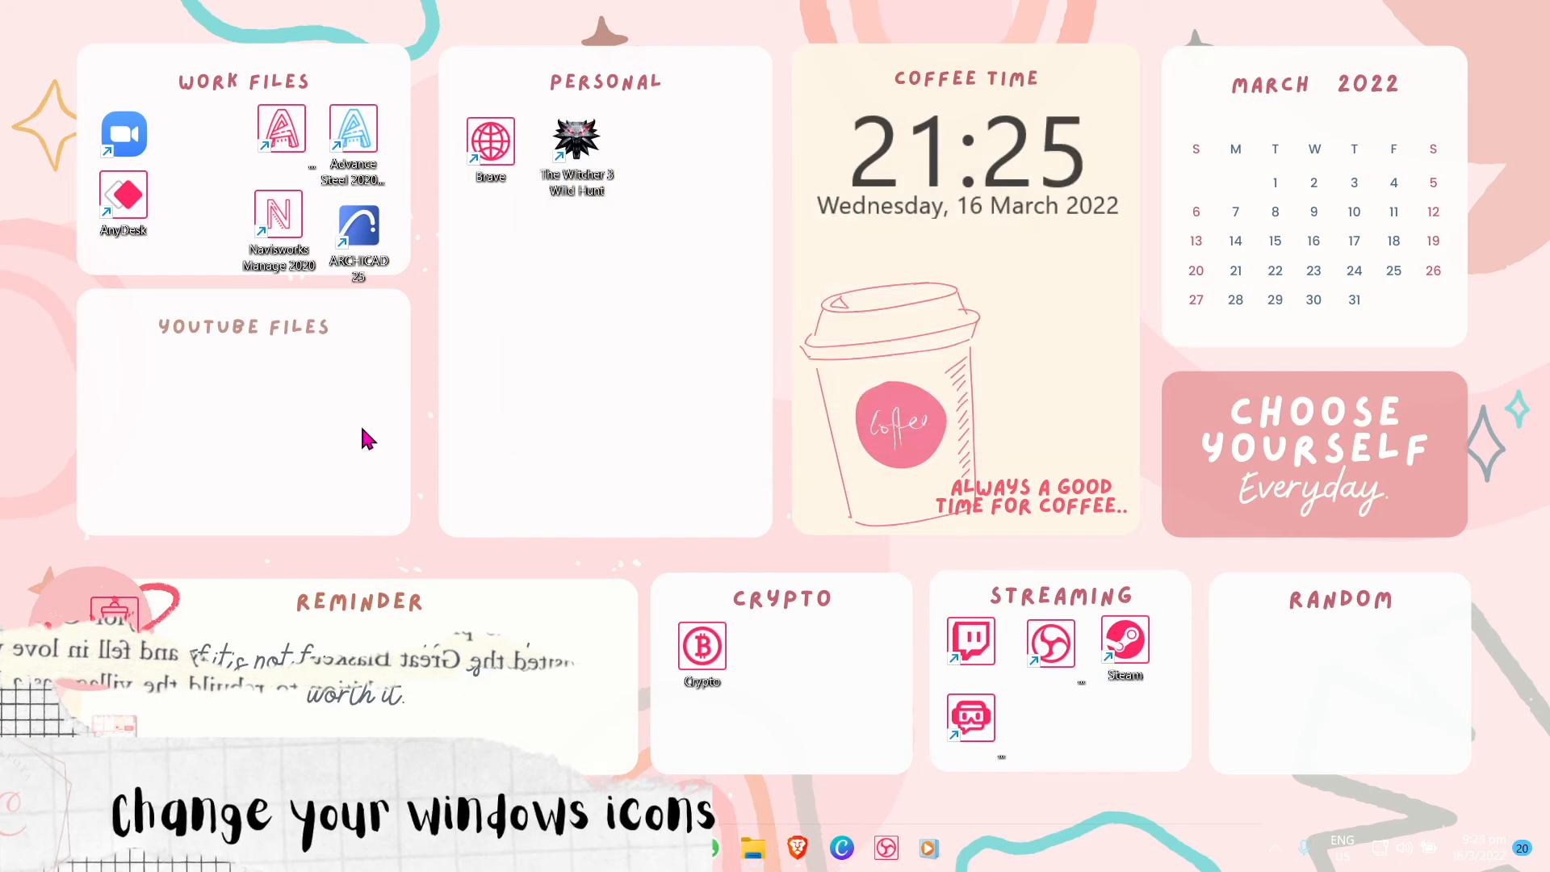
pyautogui.moveTo(371, 287); pyautogui.dragTo(638, 151)
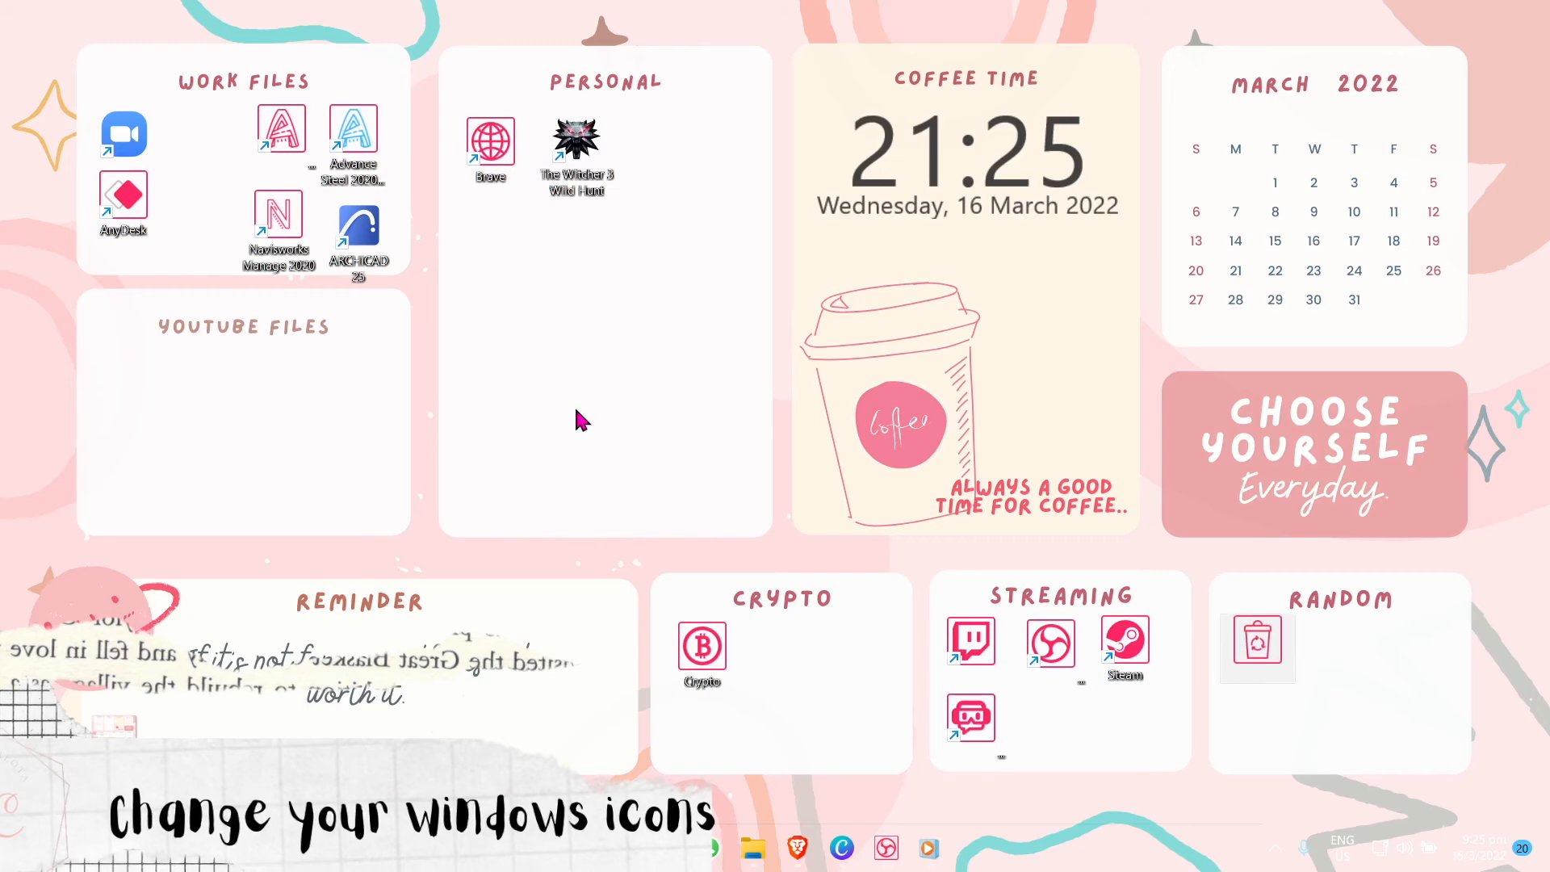
pyautogui.press('super+s')
pyautogui.click(466, 198)
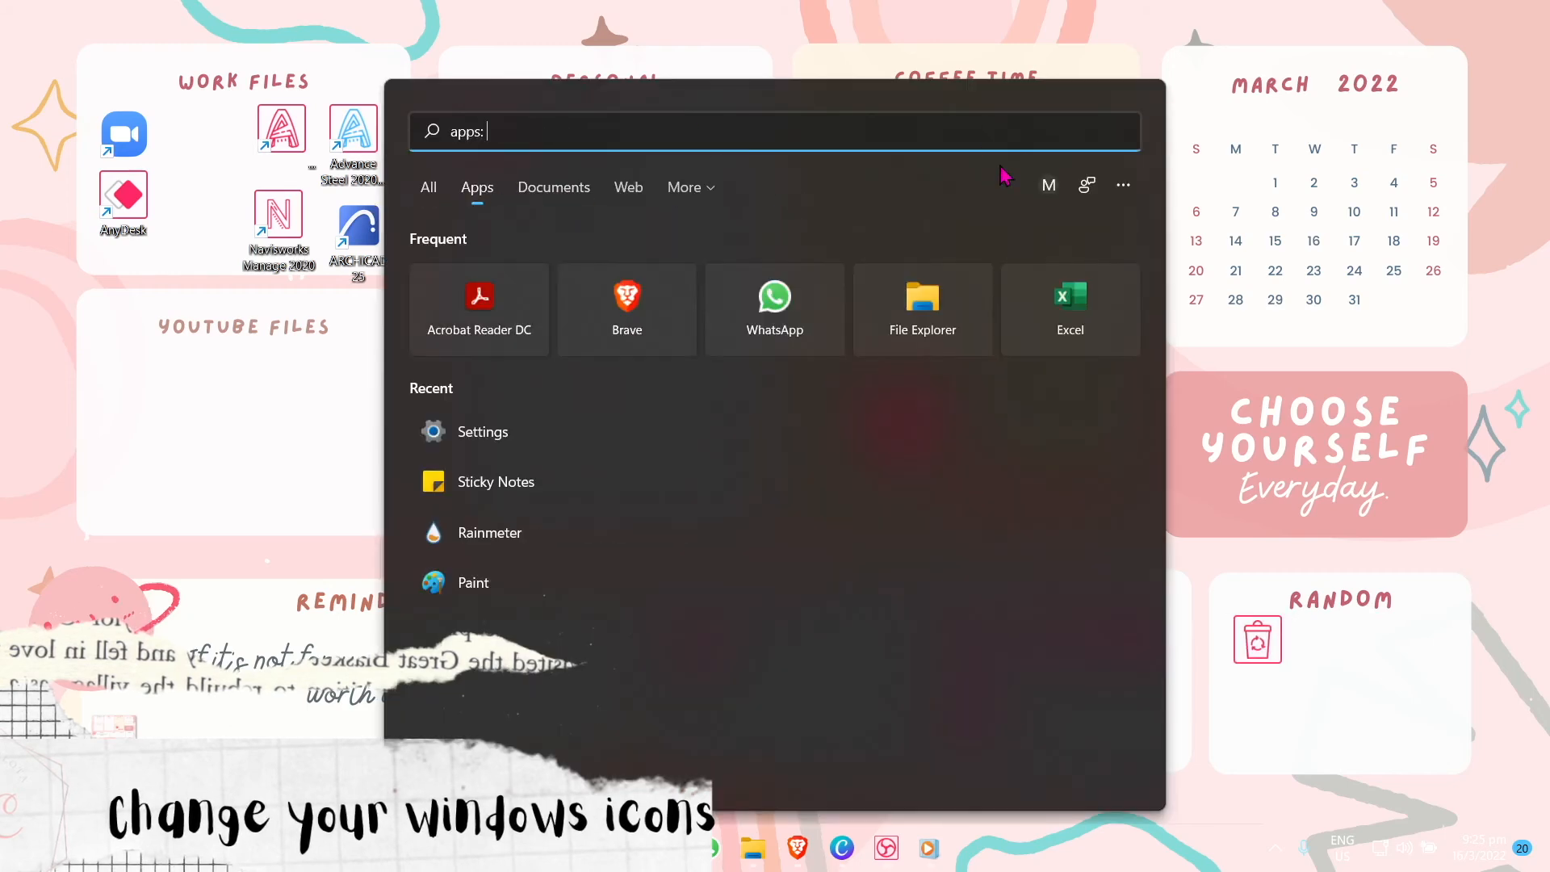
pyautogui.click(433, 192)
pyautogui.click(804, 632)
# Find Revit 2020 in the Autodesk folder of the full app list and add its shortcut to the Work Files area.
pyautogui.click(621, 848)
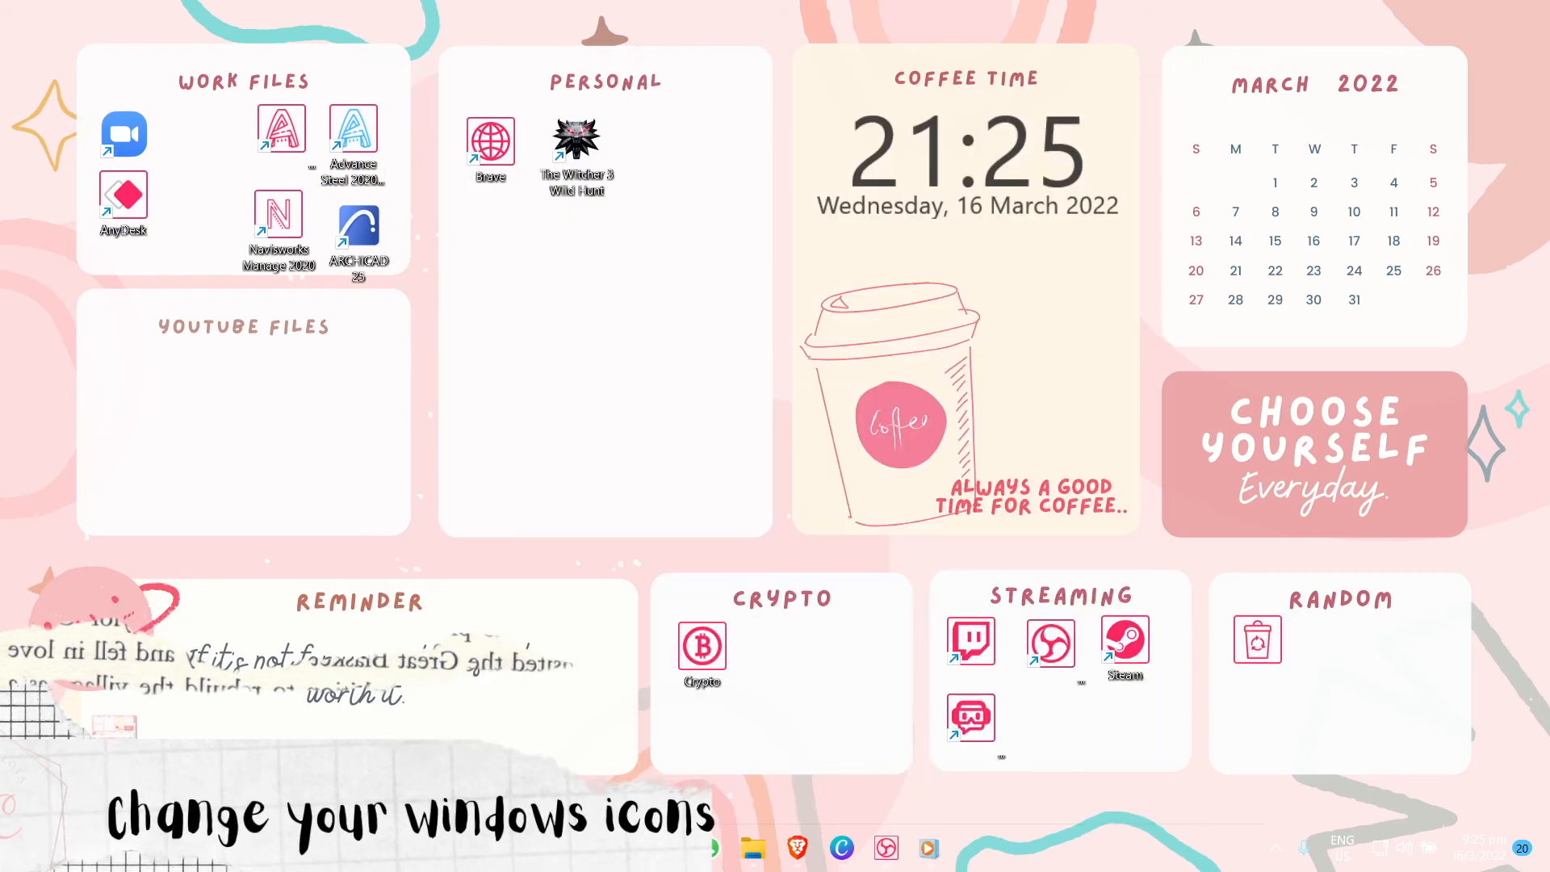
pyautogui.click(985, 196)
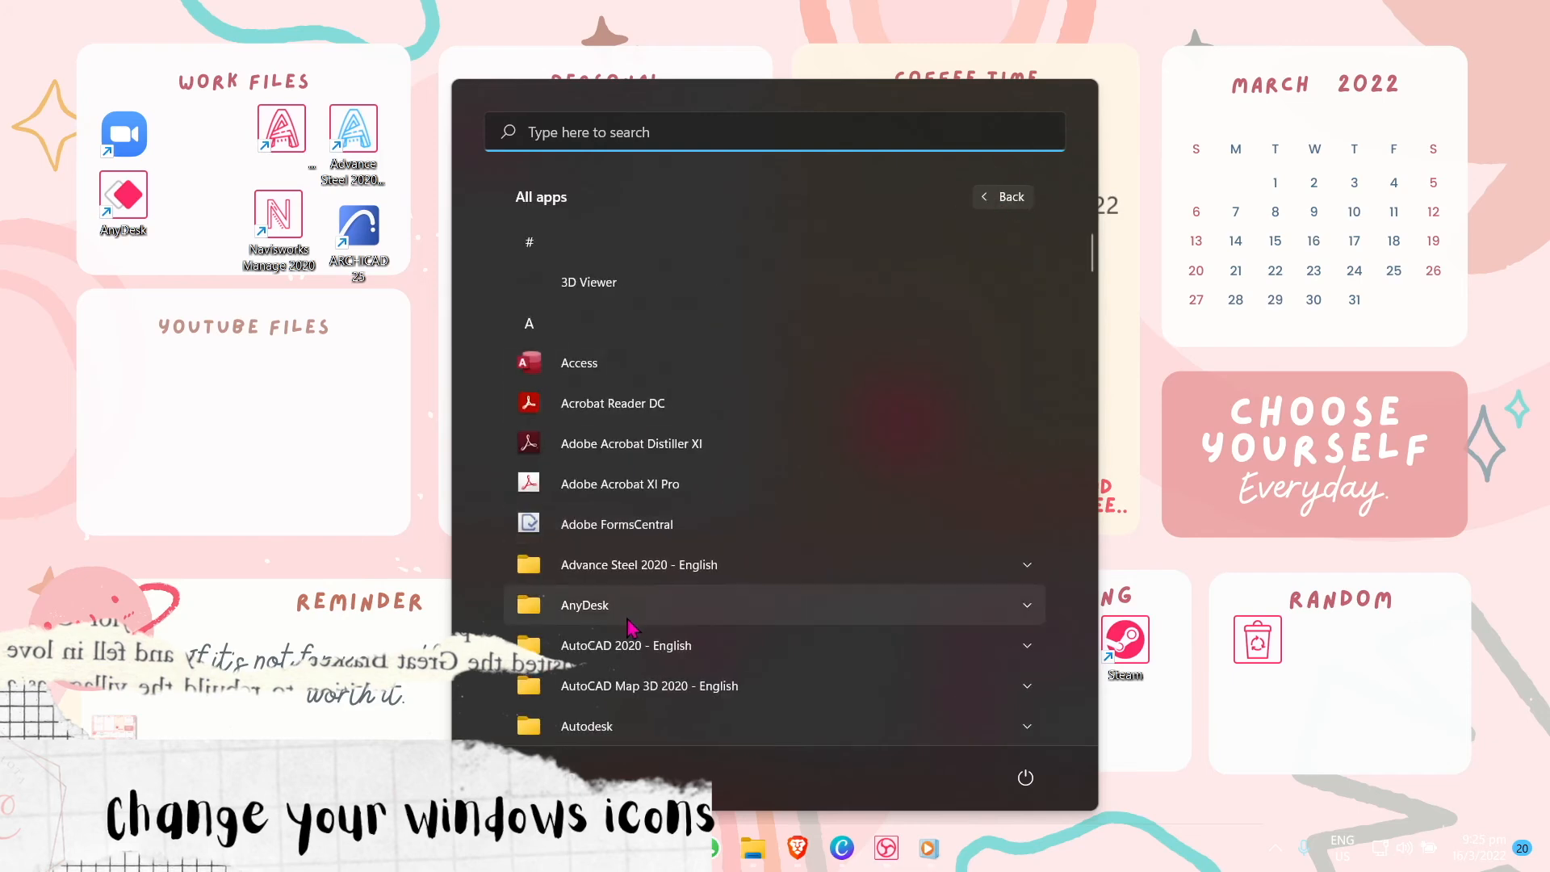
pyautogui.scroll(-1, 628, 638)
pyautogui.click(626, 643)
pyautogui.scroll(-4, 628, 642)
pyautogui.rightClick(630, 574)
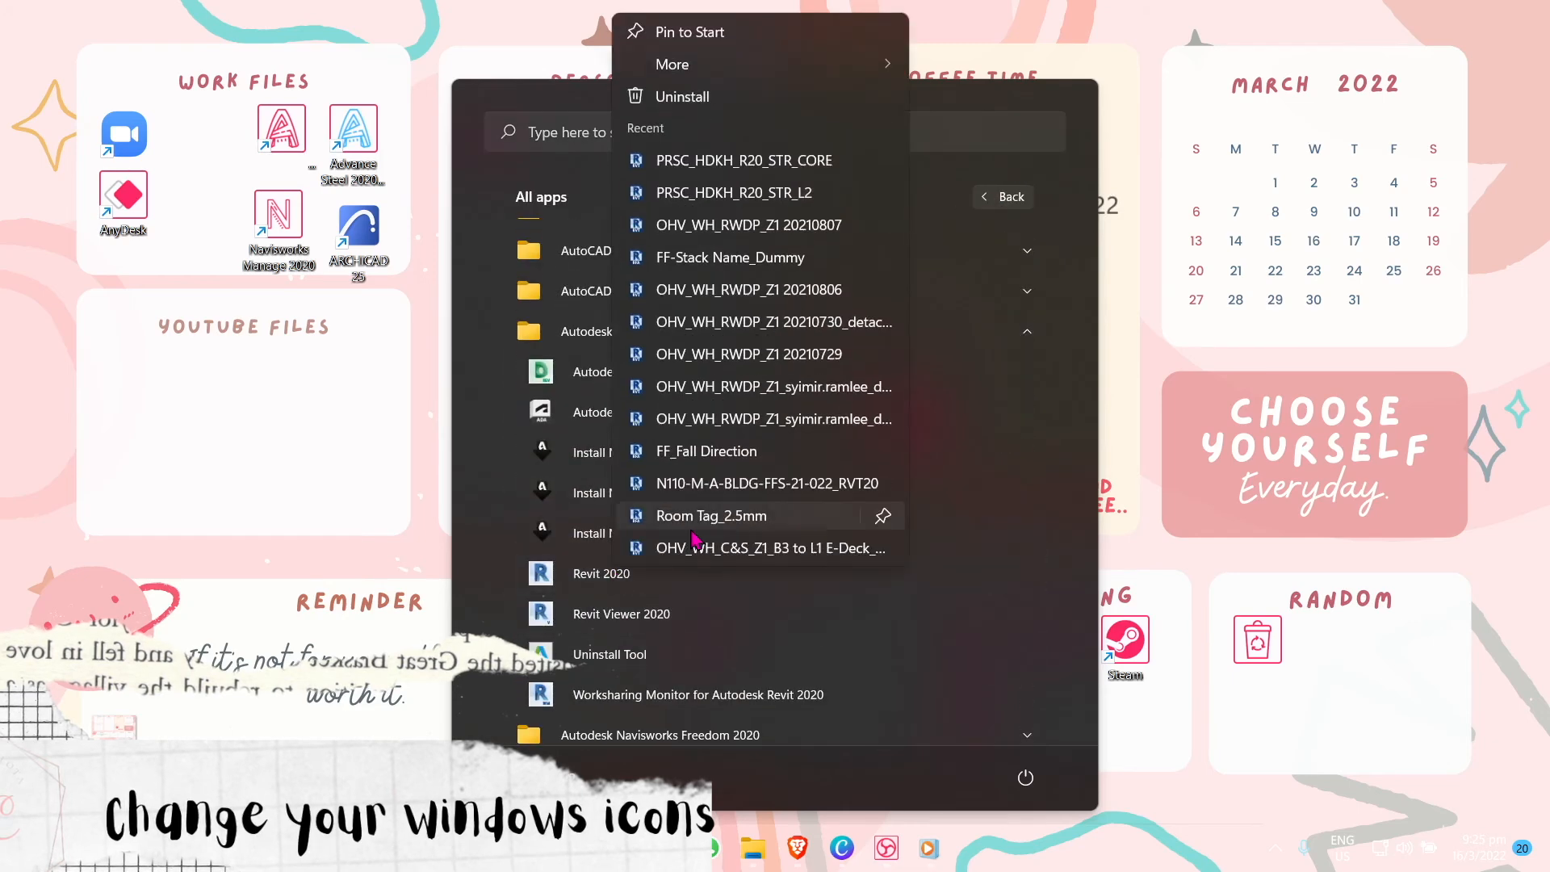
pyautogui.moveTo(743, 71)
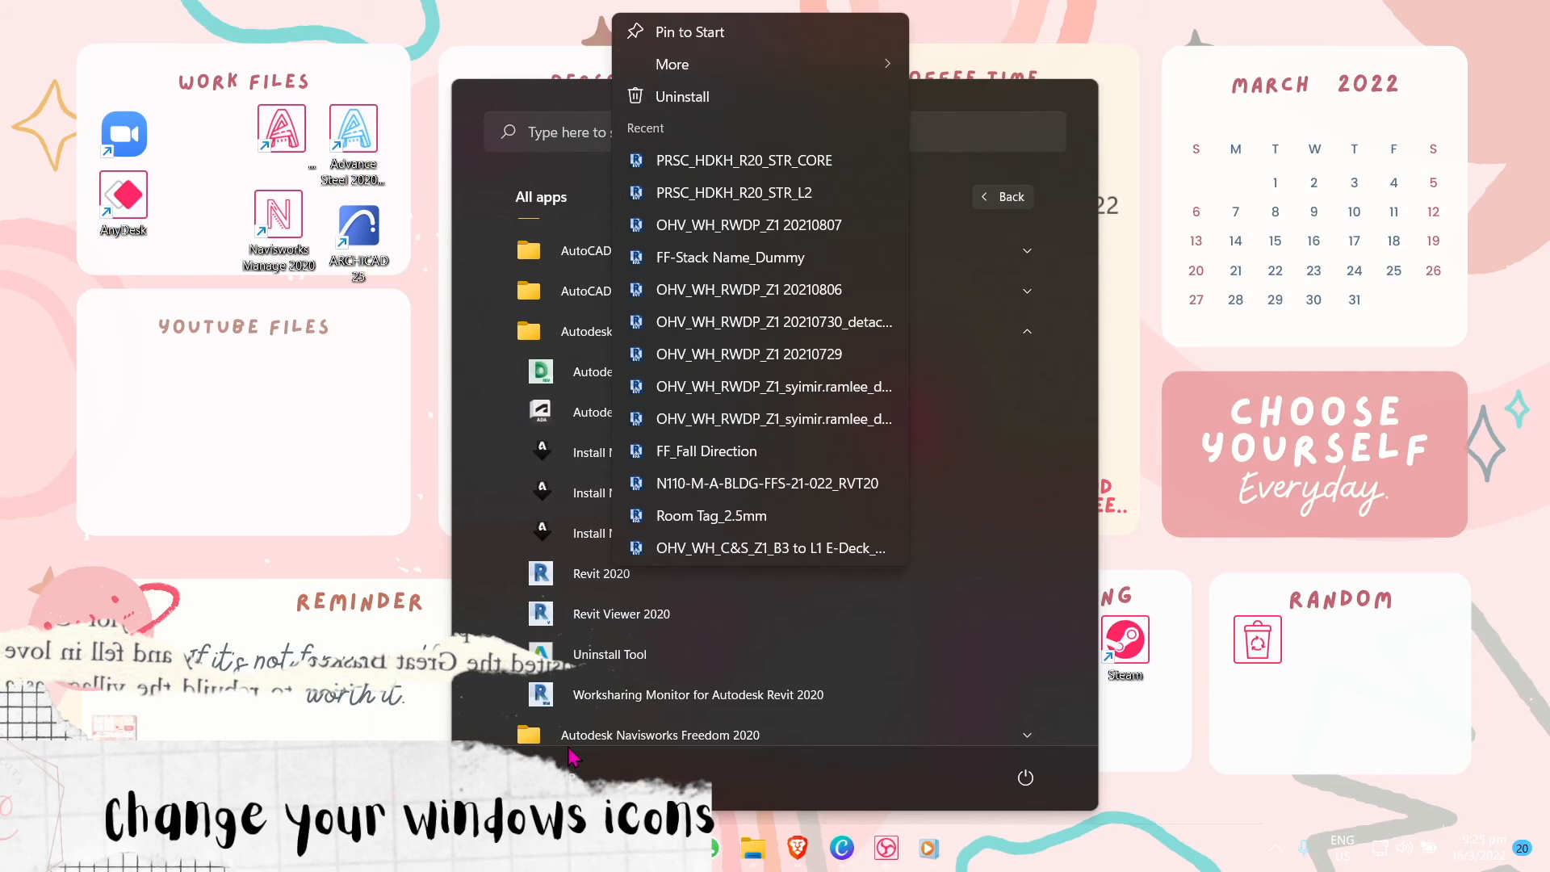
pyautogui.moveTo(575, 573); pyautogui.dragTo(206, 139)
# Change the new Revit 2020 shortcut's icon to file 5 from the compressed folder.
pyautogui.rightClick(211, 134)
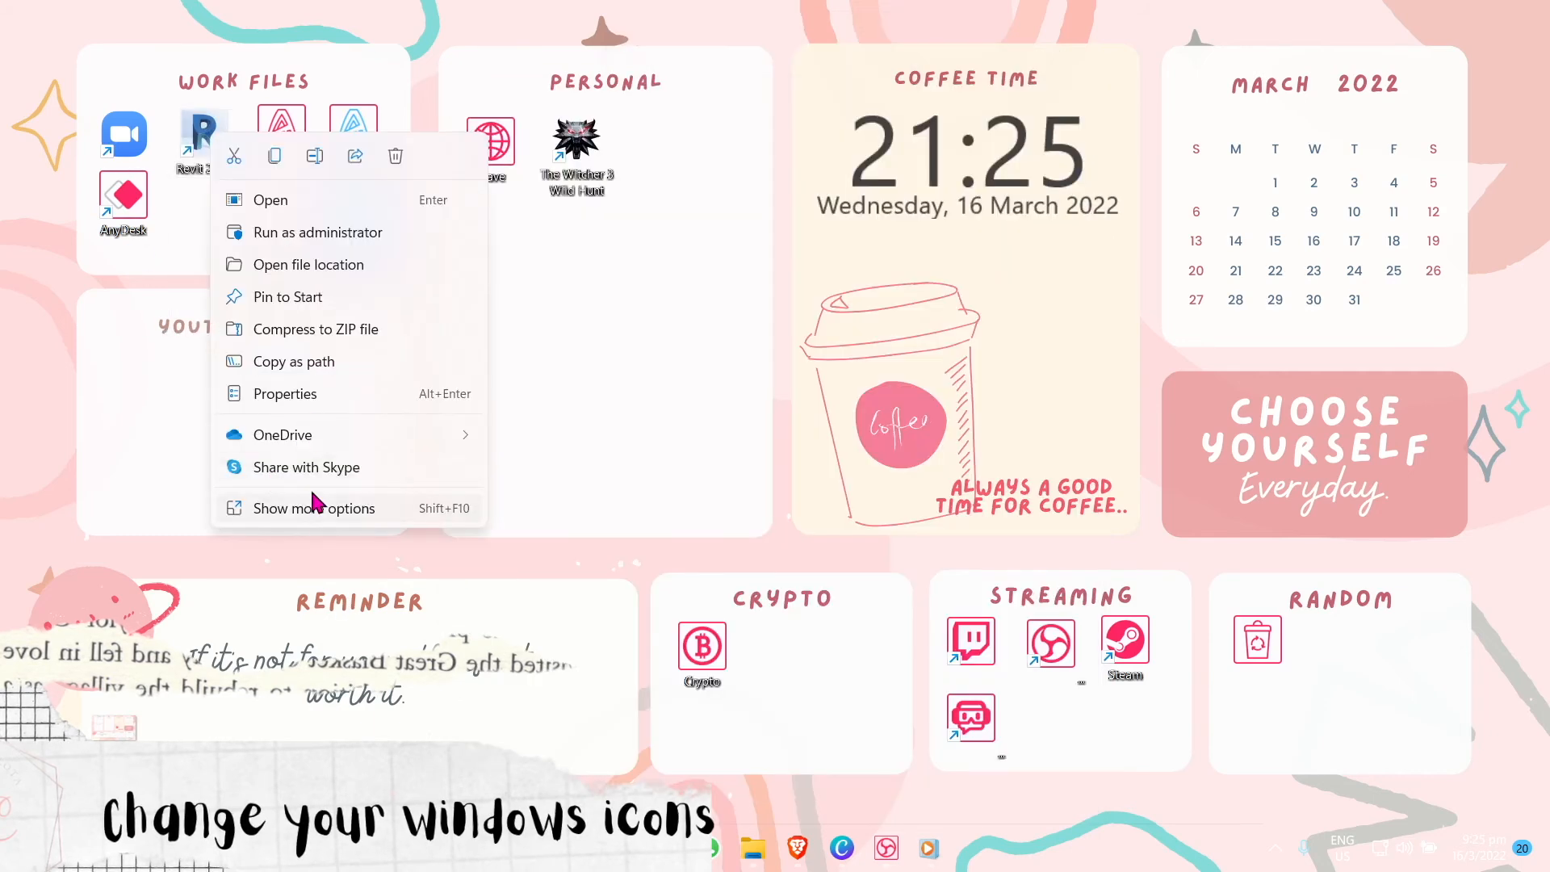
pyautogui.click(304, 394)
pyautogui.click(422, 495)
pyautogui.click(502, 296)
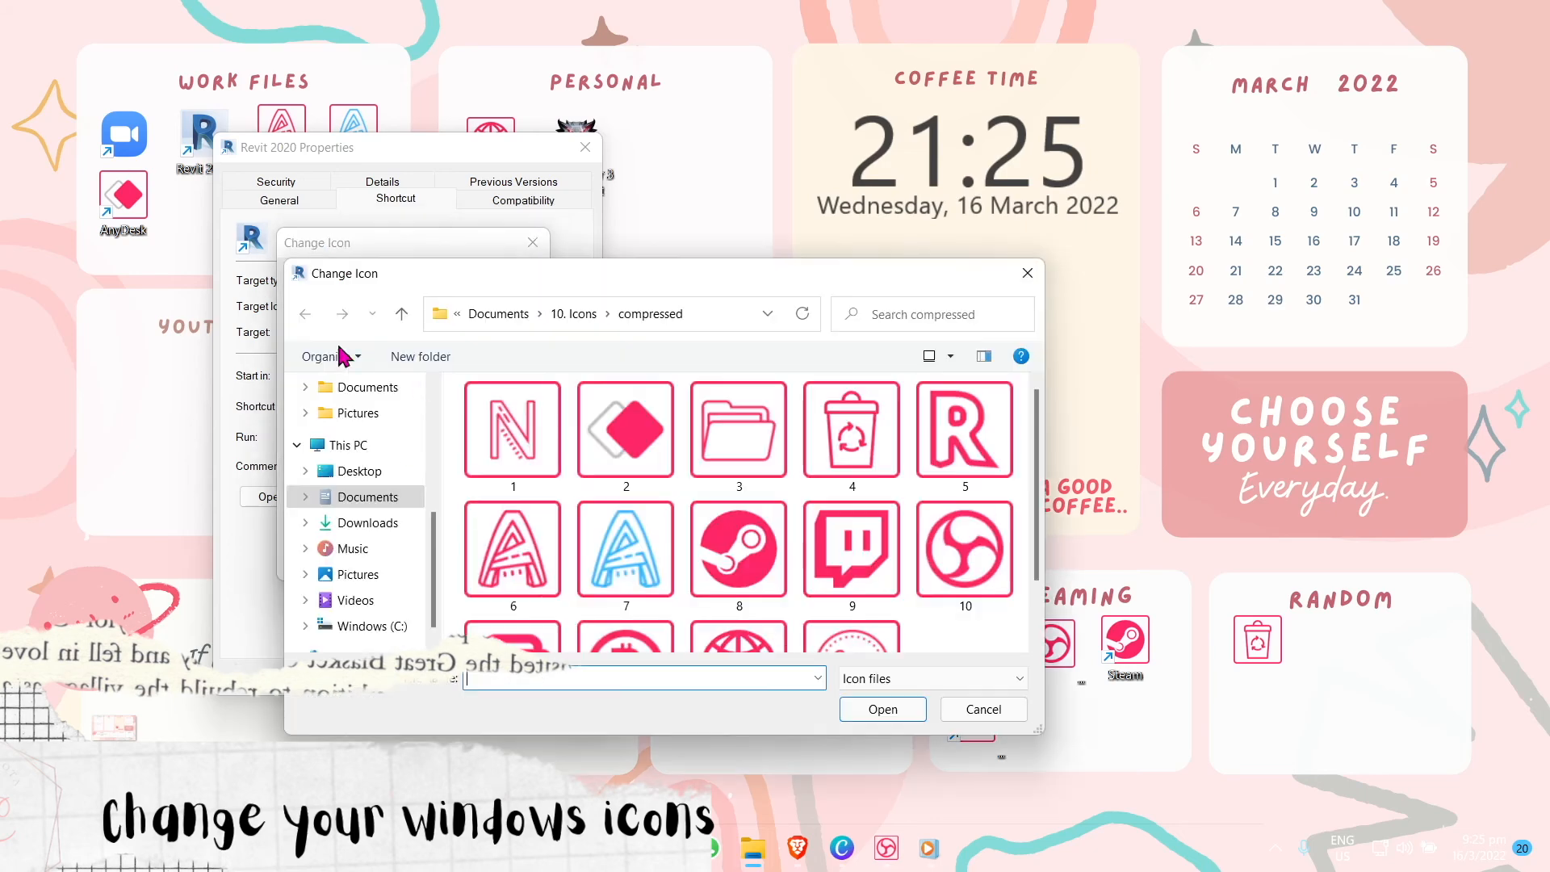
pyautogui.click(858, 433)
pyautogui.click(882, 709)
pyautogui.click(417, 558)
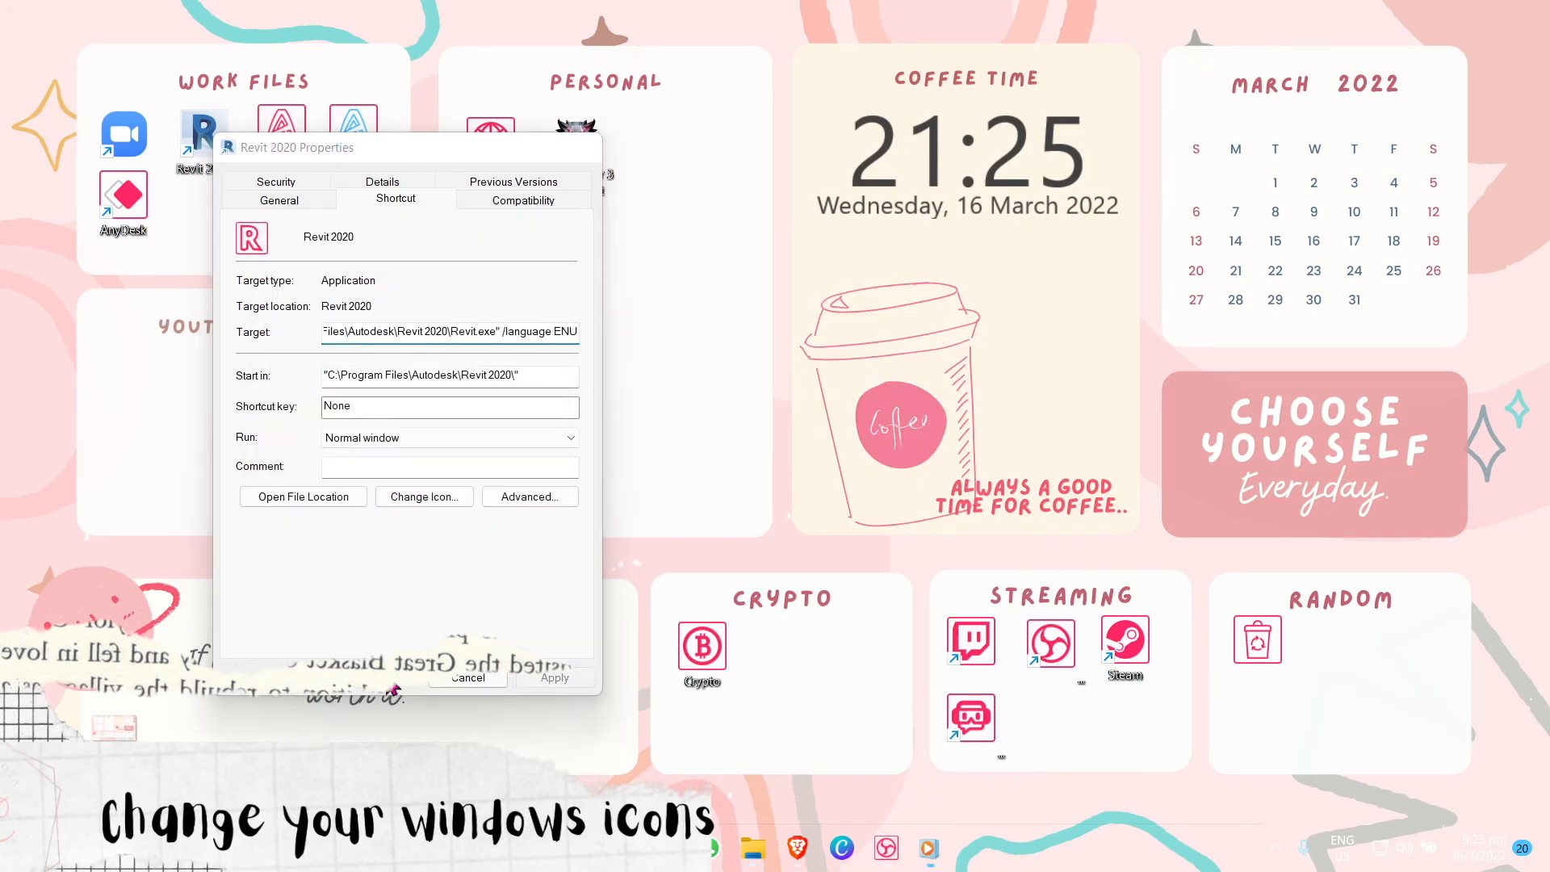
pyautogui.click(382, 677)
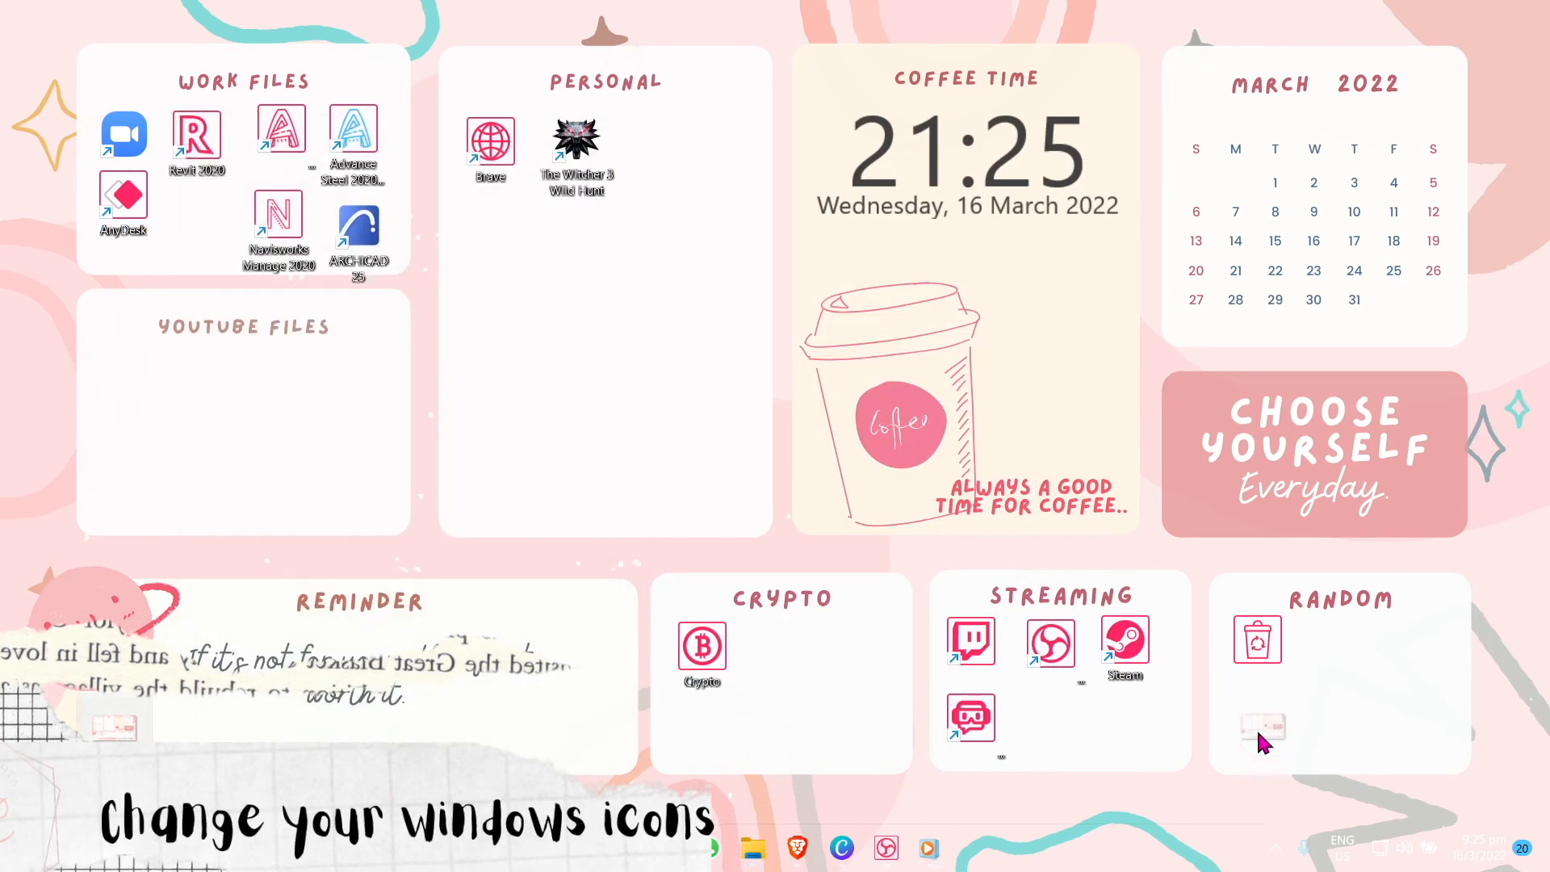
# Move the image file into the Random area and the Zoom, ARCHICAD and Witcher 3 shortcuts into YouTube Files.
pyautogui.moveTo(1325, 649); pyautogui.dragTo(1327, 653)
pyautogui.moveTo(123, 133); pyautogui.dragTo(113, 499)
pyautogui.moveTo(359, 230); pyautogui.dragTo(194, 493)
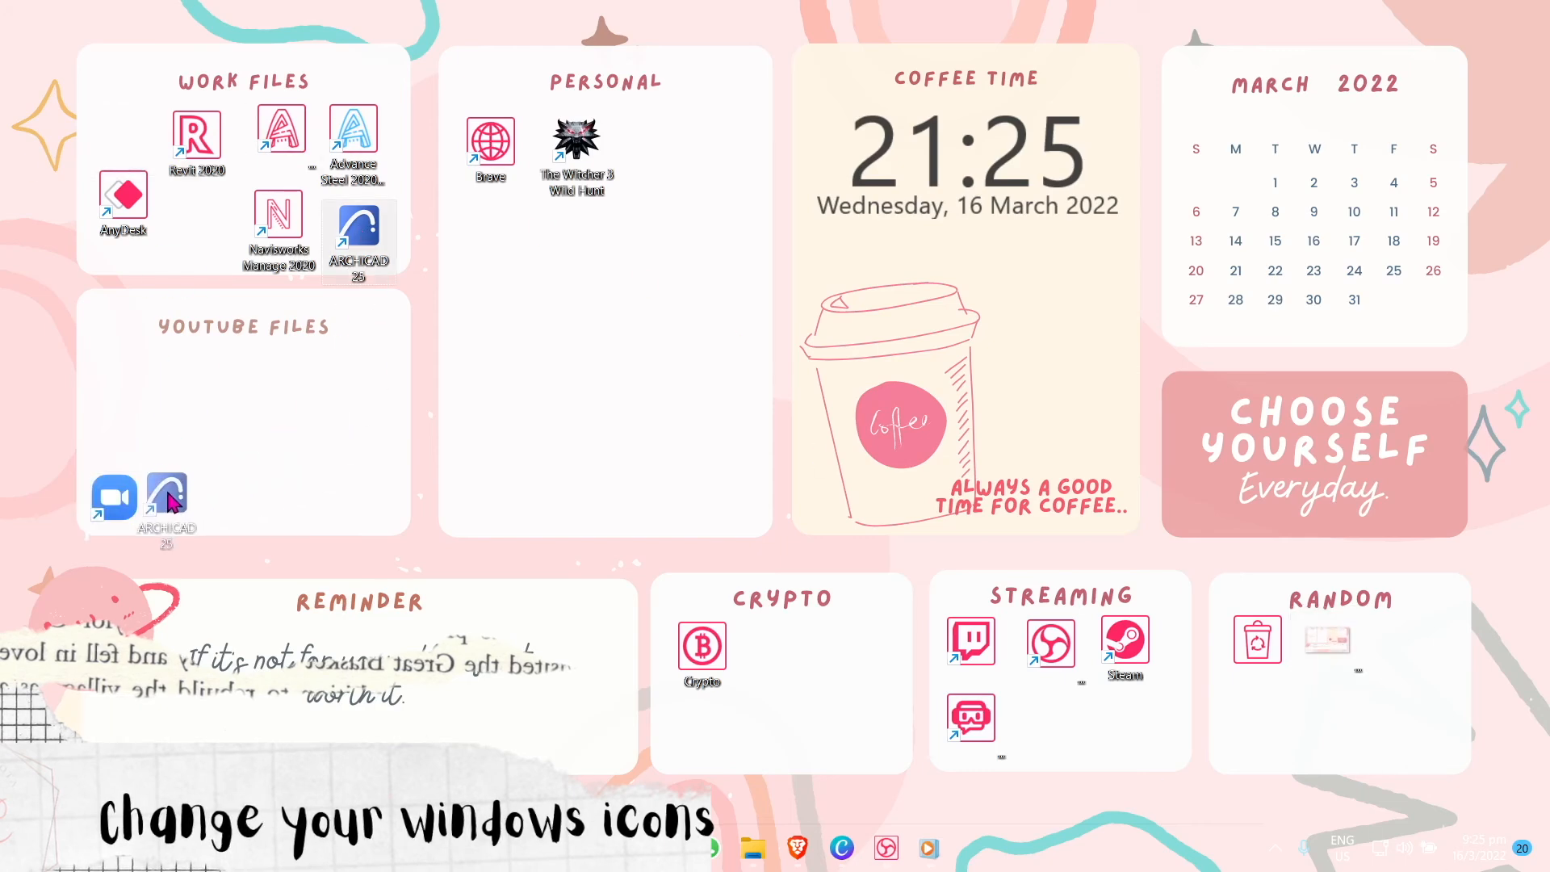
pyautogui.moveTo(576, 146); pyautogui.dragTo(242, 494)
# Launch AutoCAD 2020 from its shortcut in the Work Files area.
pyautogui.doubleClick(269, 149)
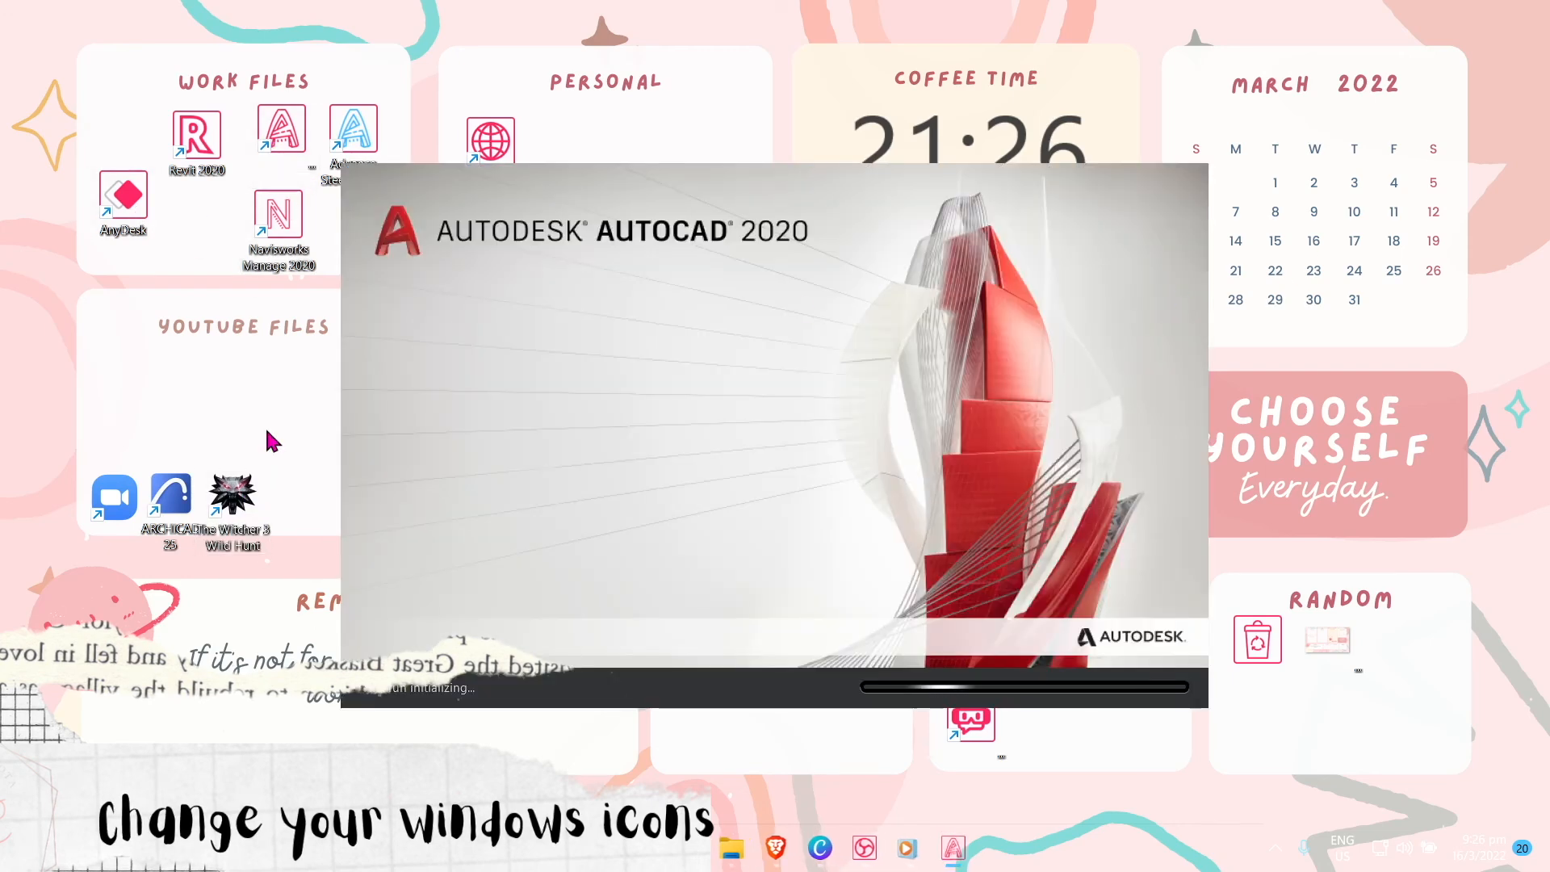